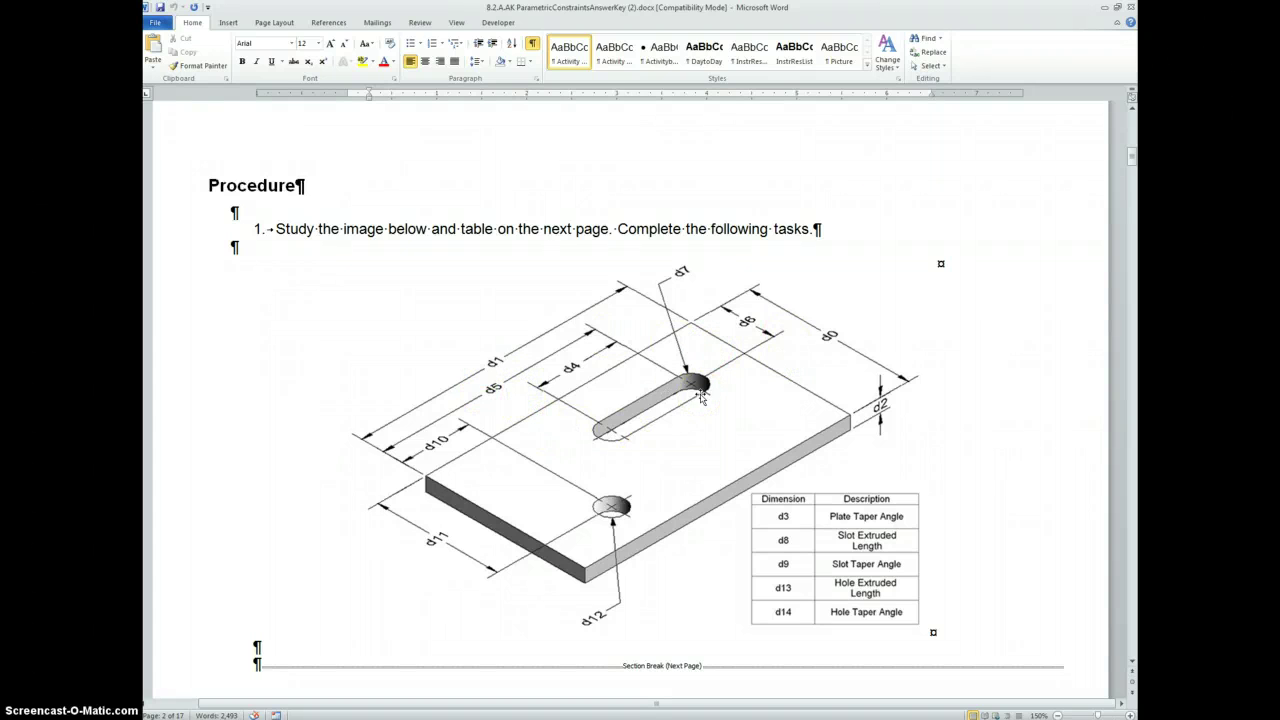
Step: Highlight 'overall width' in the d2 row of Word's parameter table, then switch to Inventor's Part1
scroll(701, 396, down, 3)
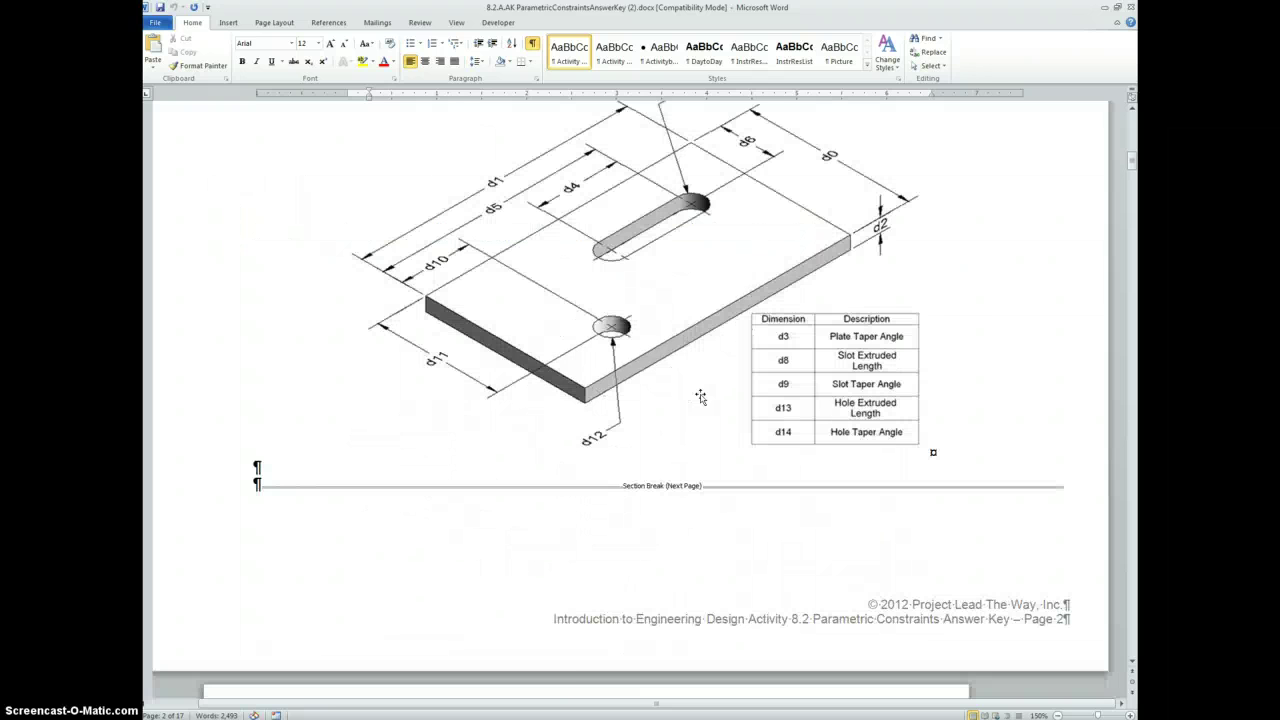
scroll(701, 396, down, 5)
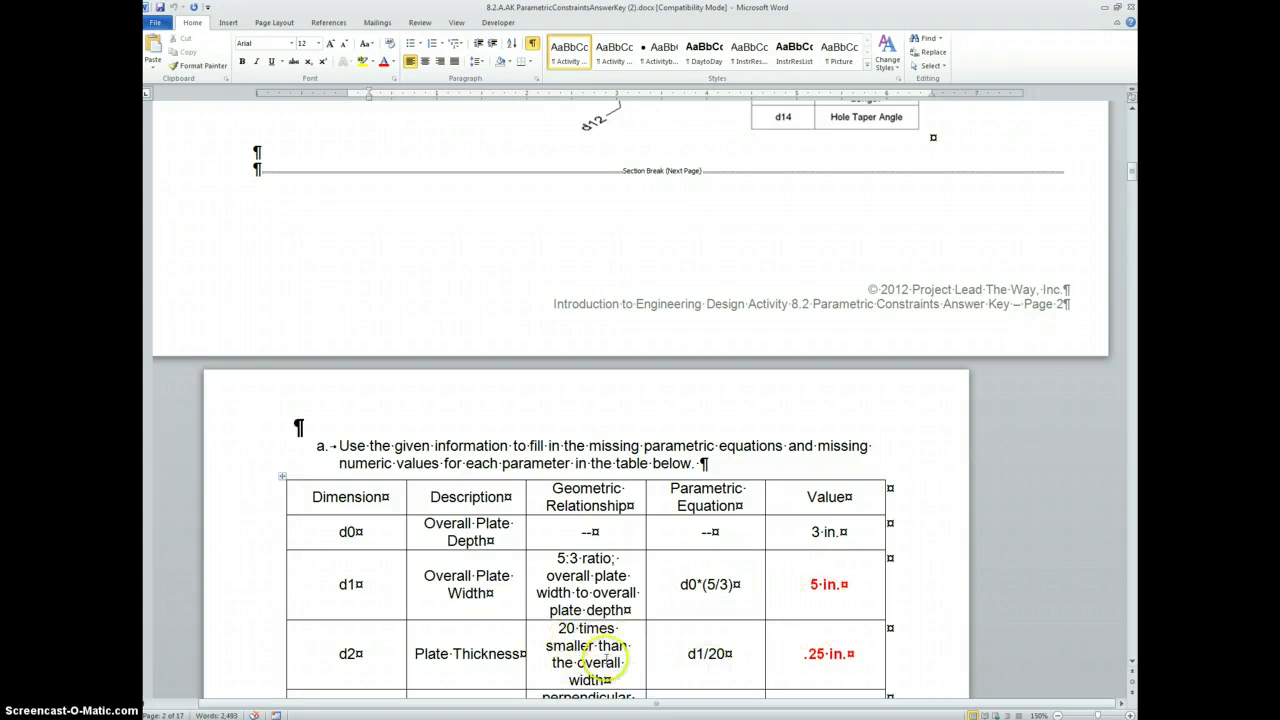
drag(578, 660, 600, 668)
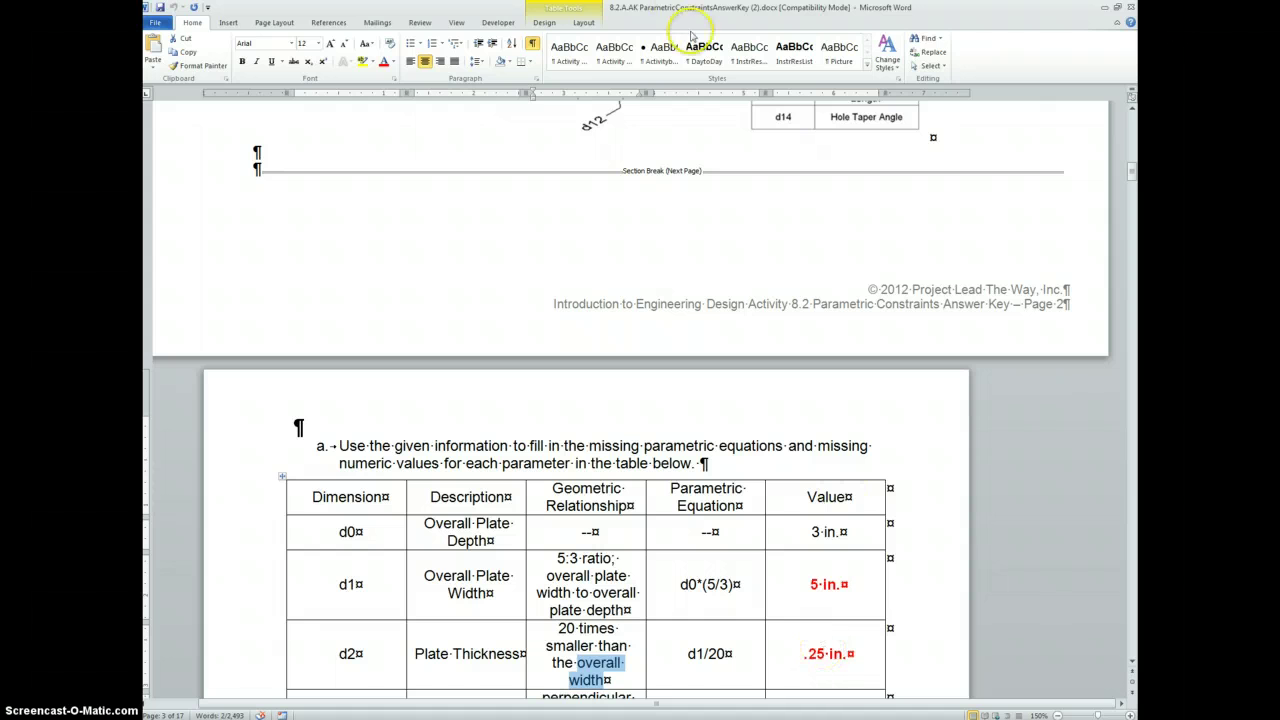
key(alt+Tab)
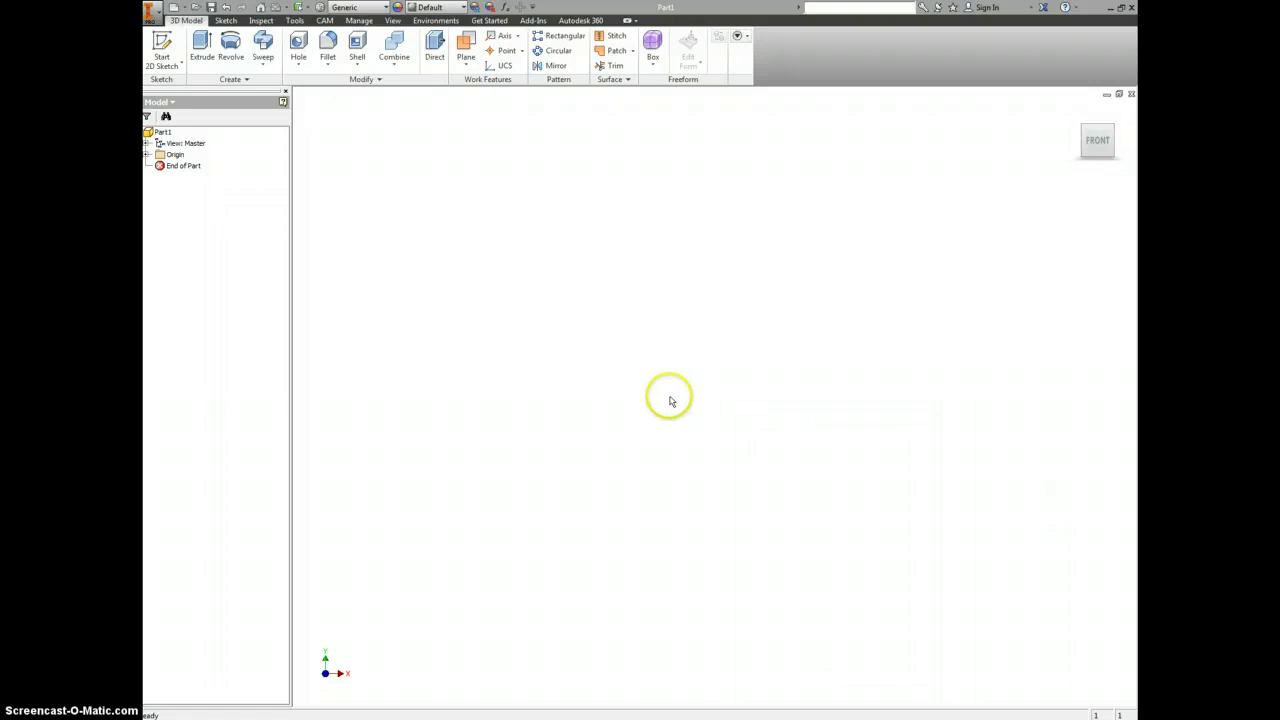
Step: Start a sketch on the XY plane and draw a two-point rectangle from the origin
click(162, 42)
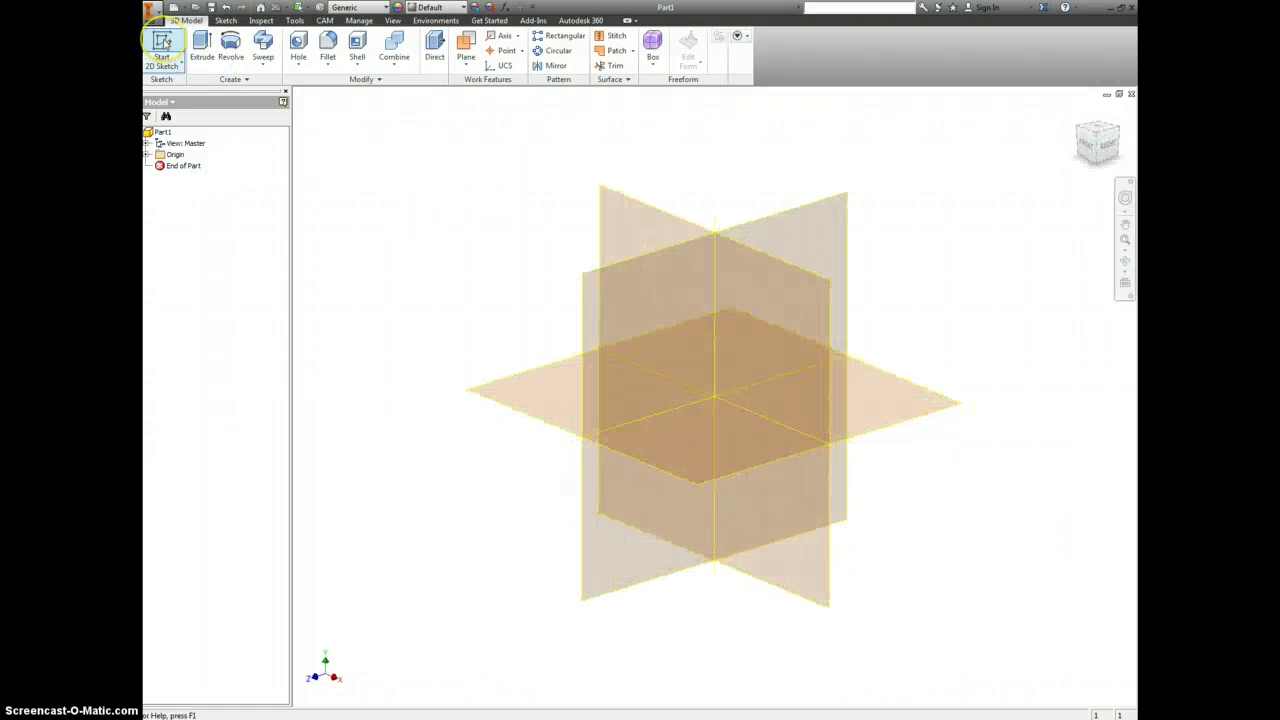
click(746, 430)
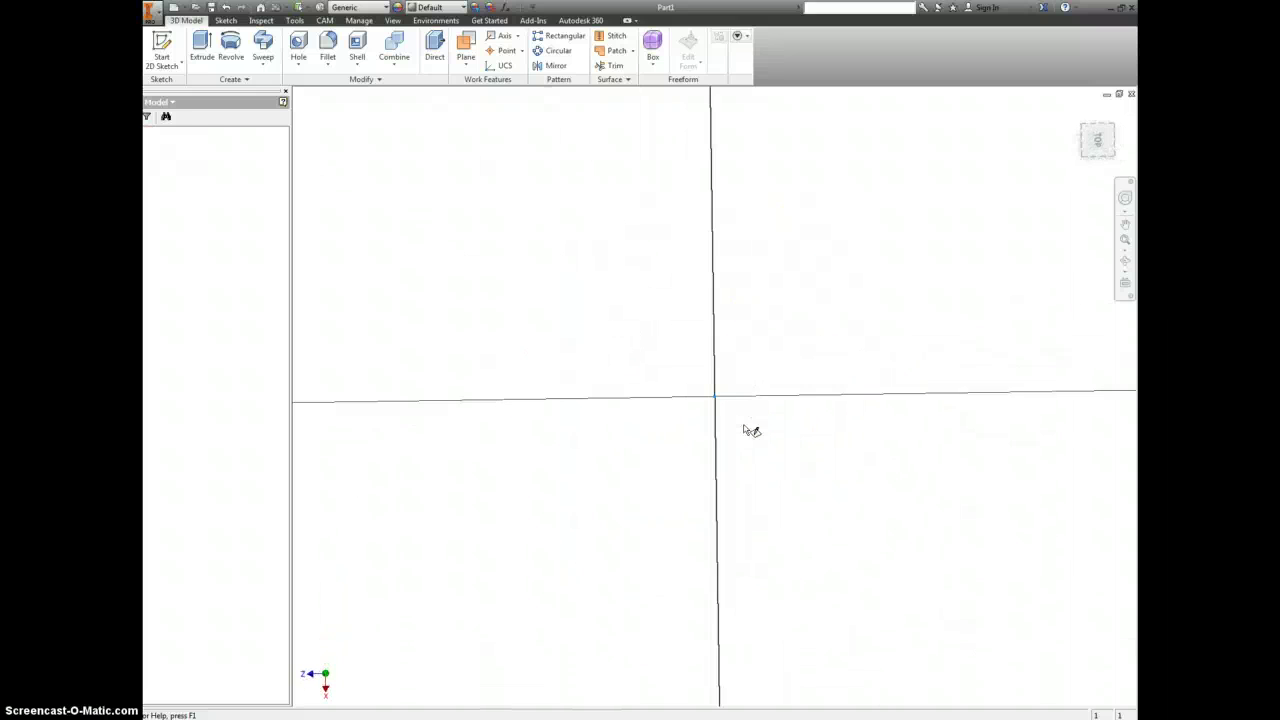
right_click(626, 434)
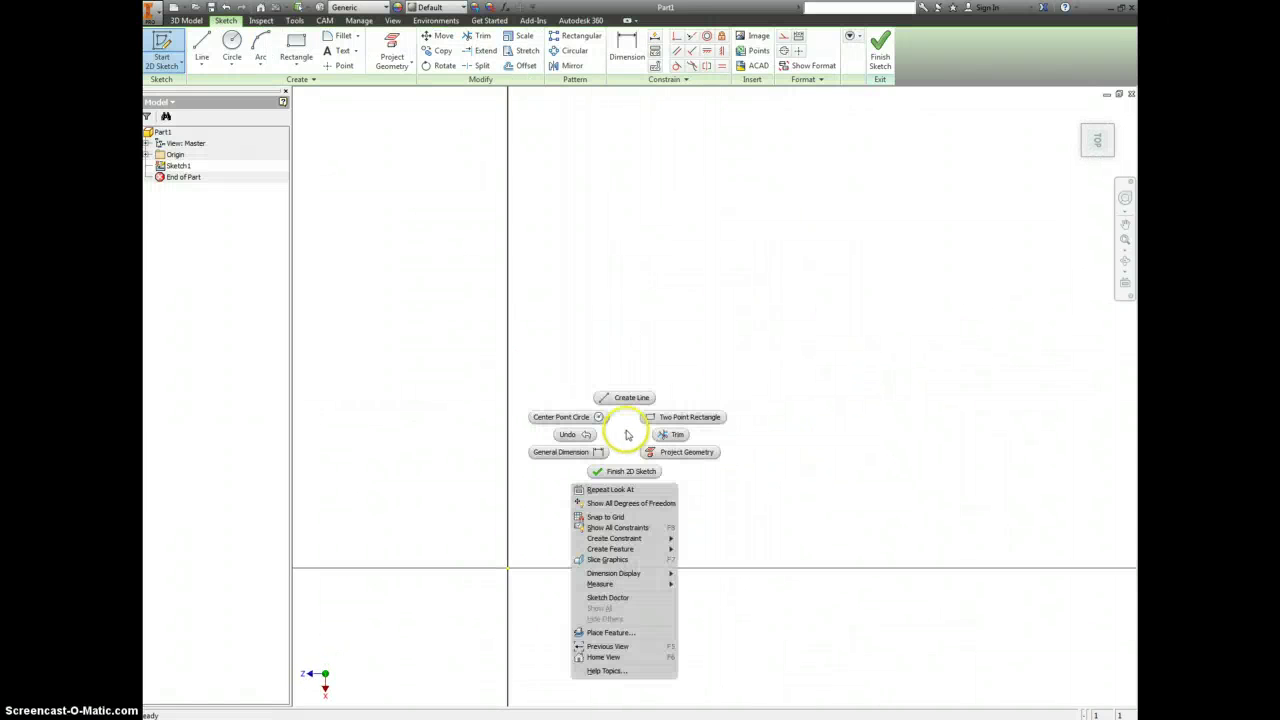
click(655, 418)
click(507, 568)
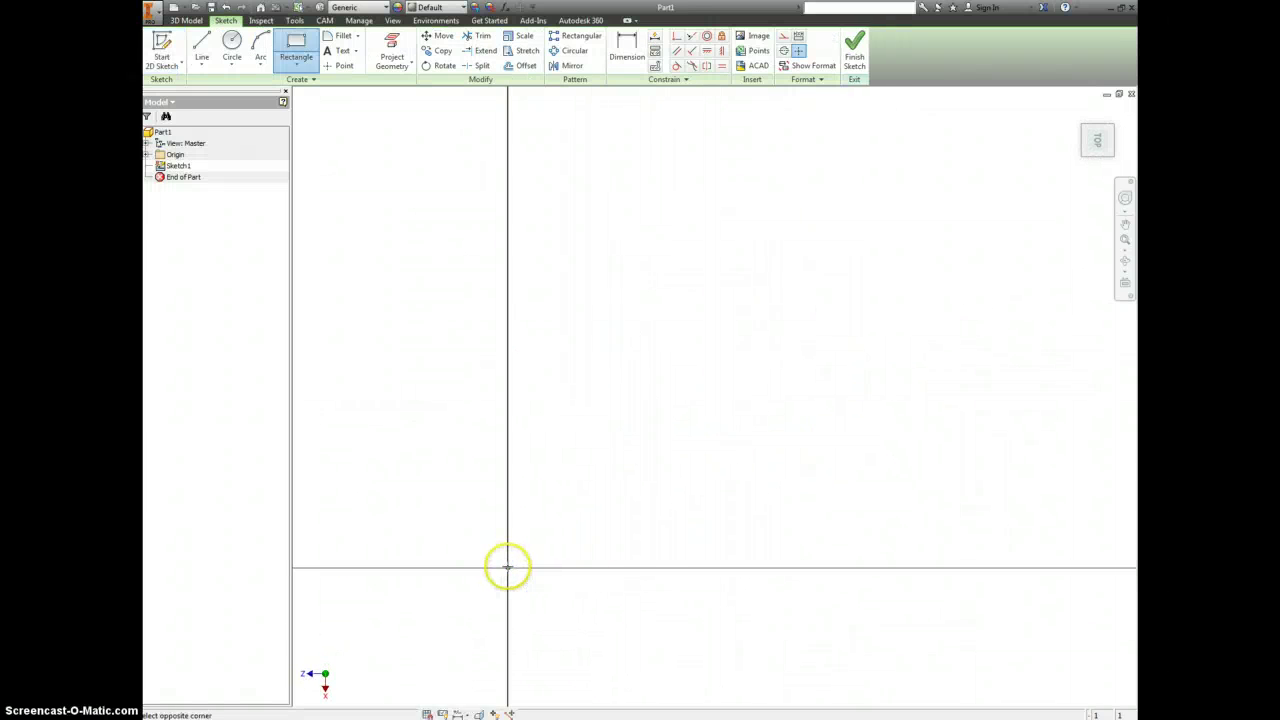
click(1042, 219)
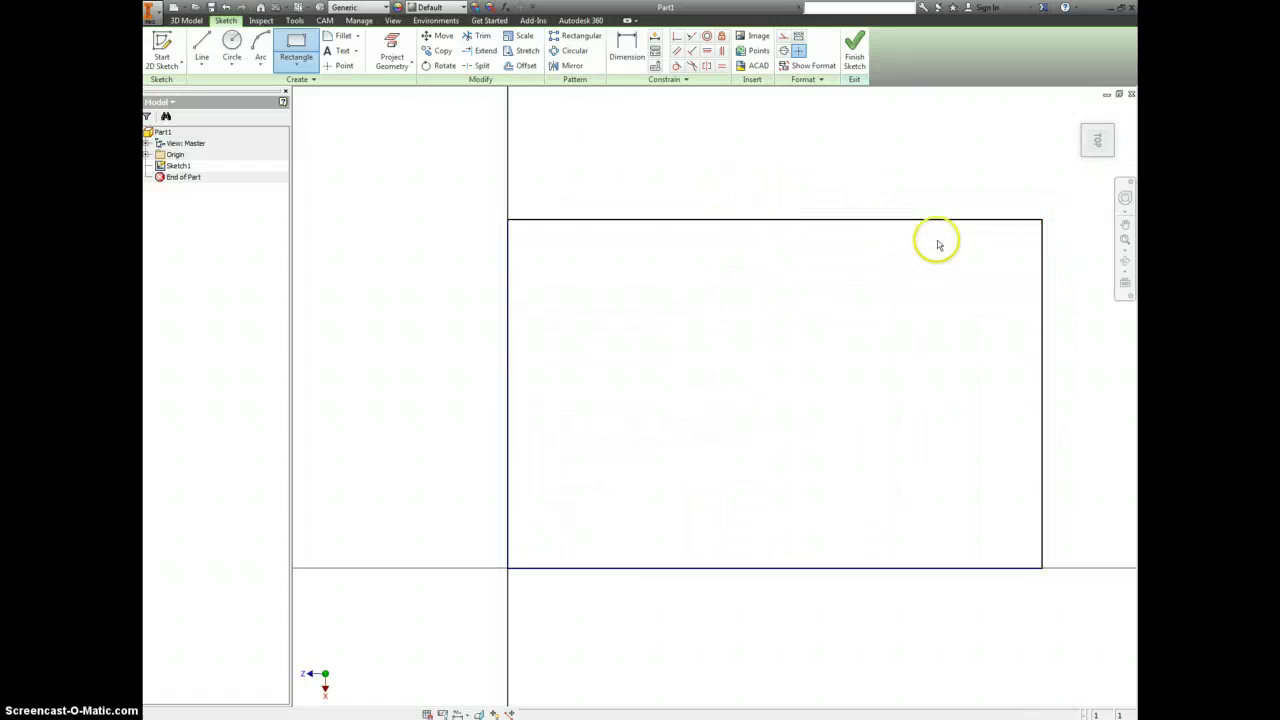
Step: Dimension the rectangle 3 in tall and d0*5/3 (5.000) wide, then finish the sketch
key(d)
middle_drag(914, 317, 834, 329)
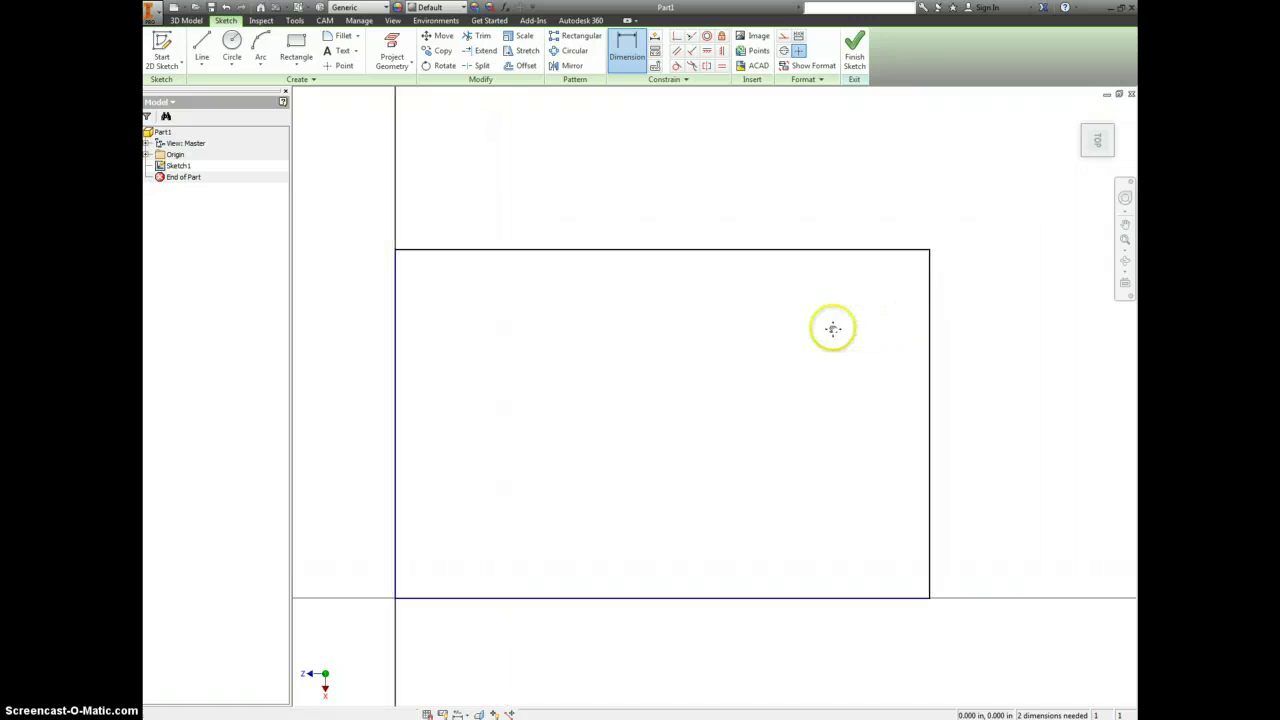
click(930, 326)
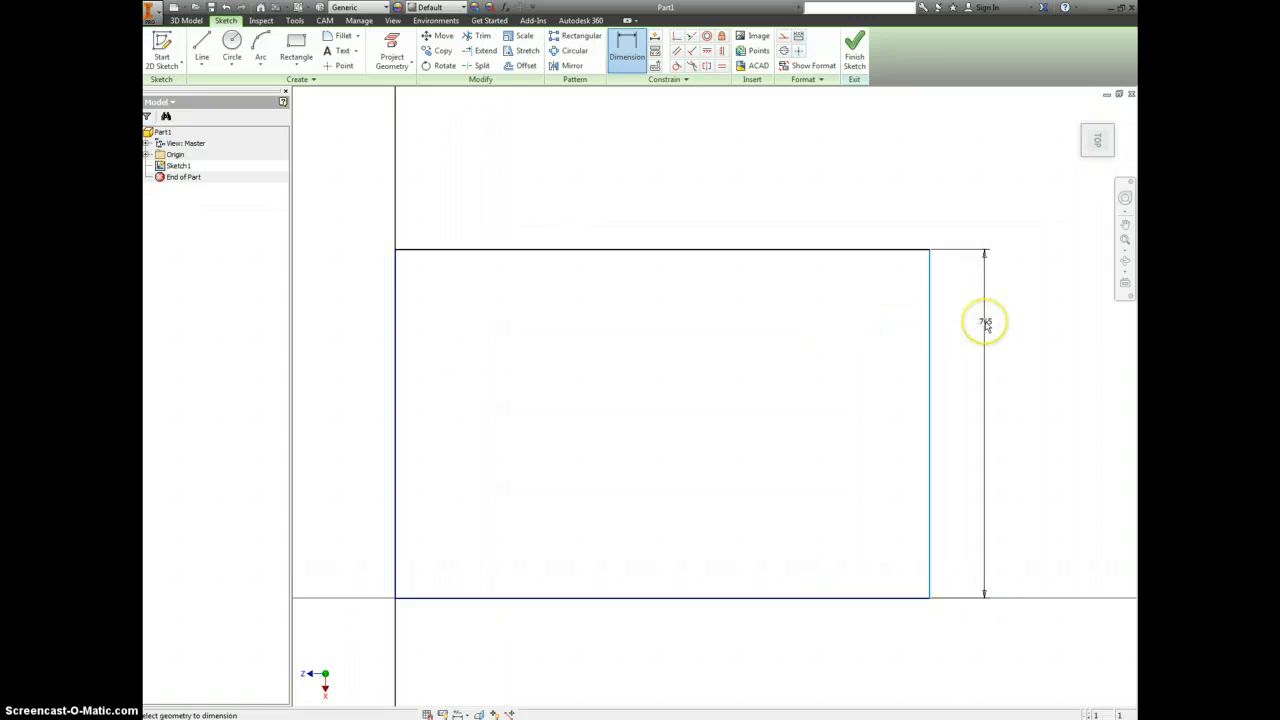
click(984, 321)
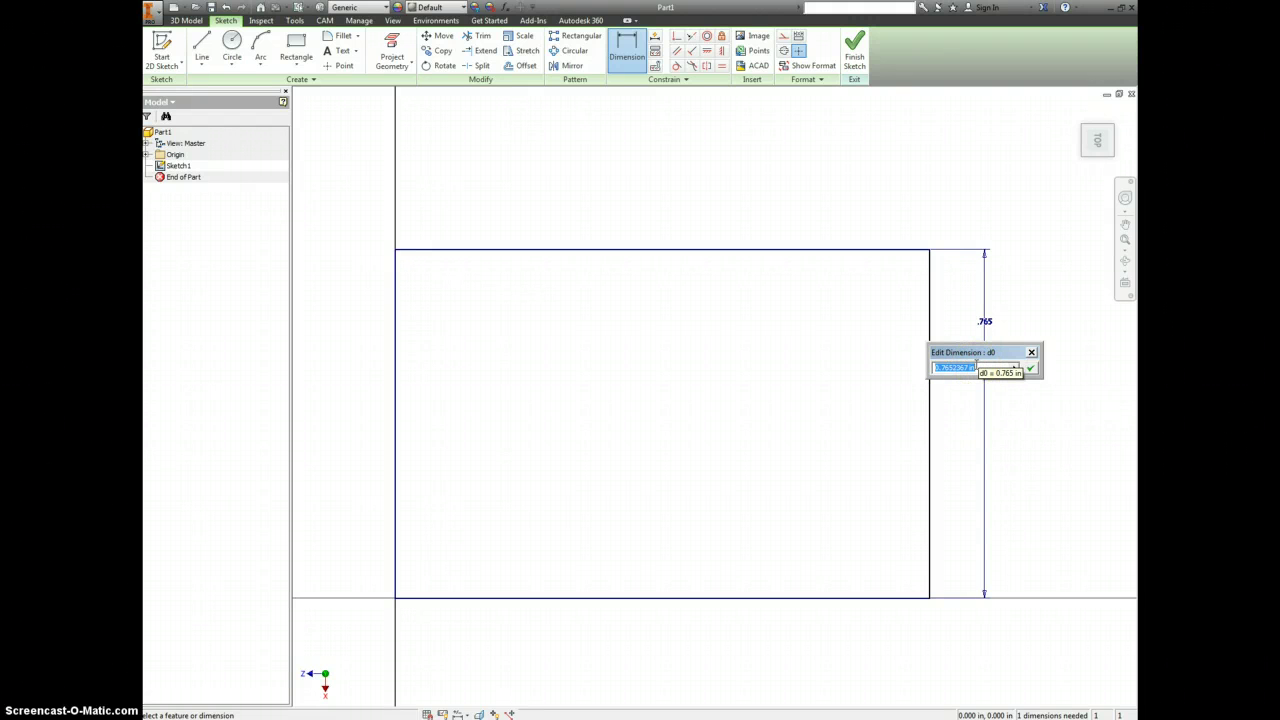
key(Return)
key(Home)
scroll(886, 294, down, 2)
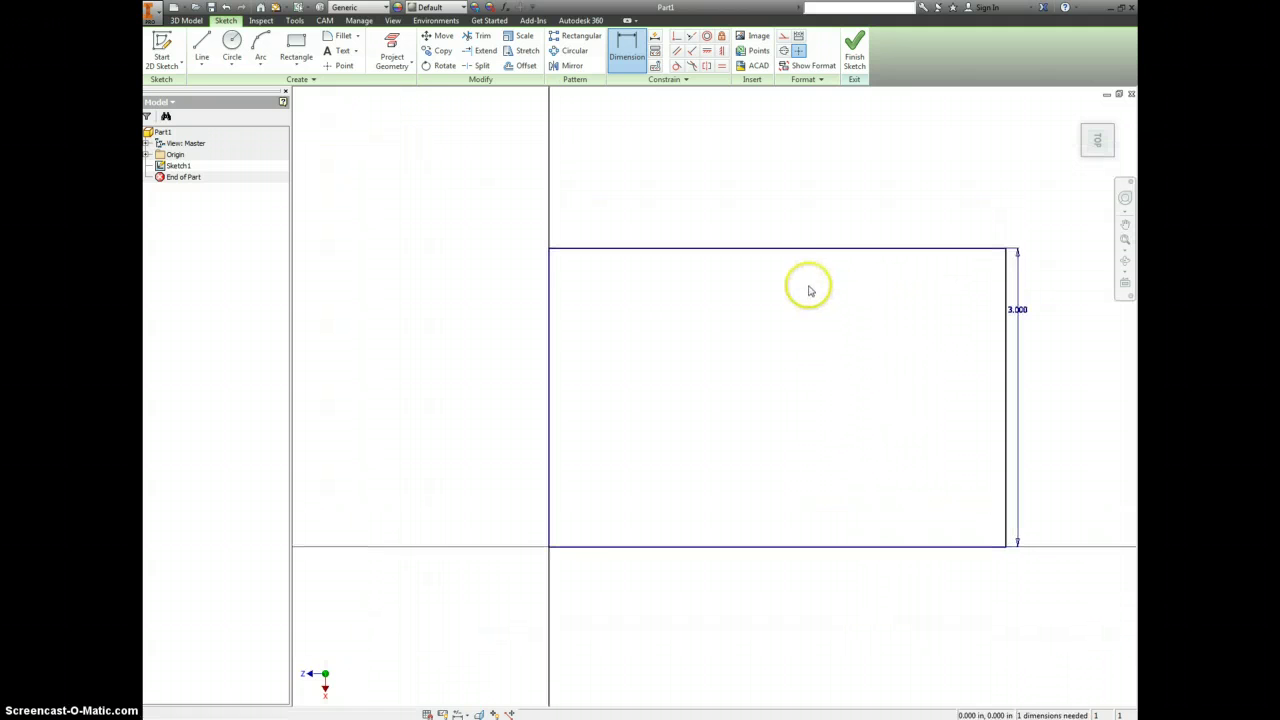
click(812, 250)
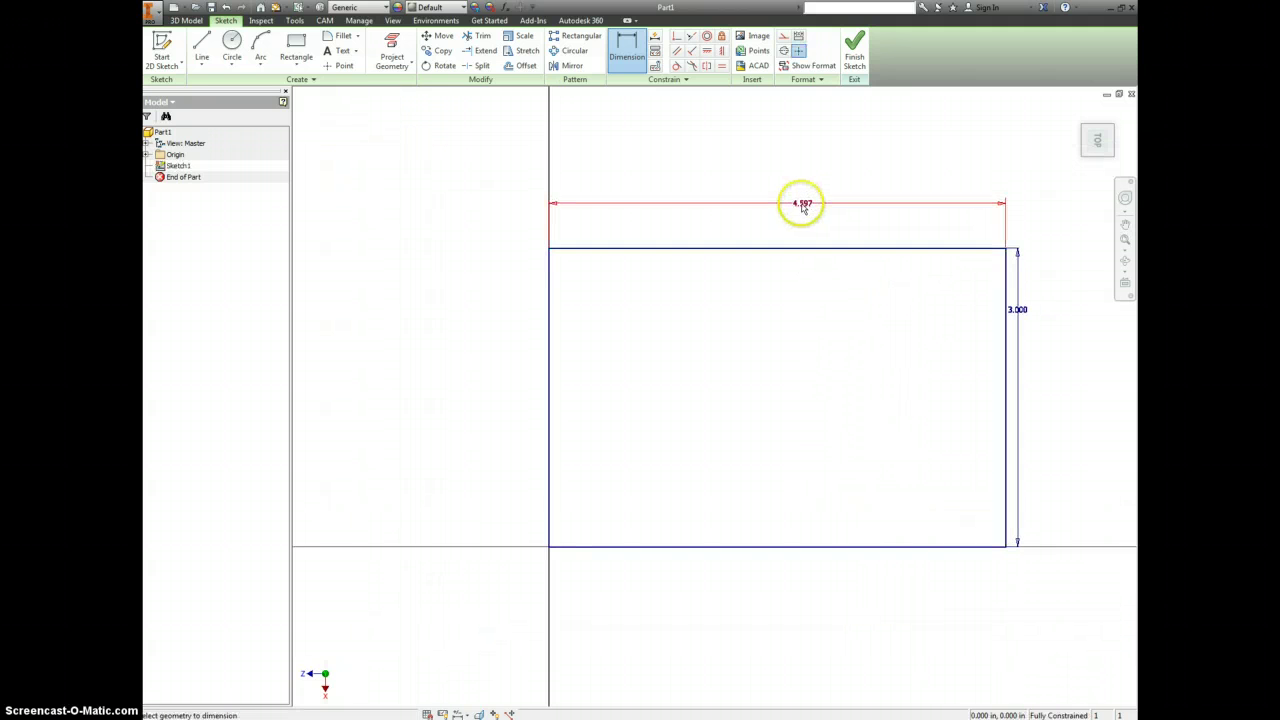
click(802, 206)
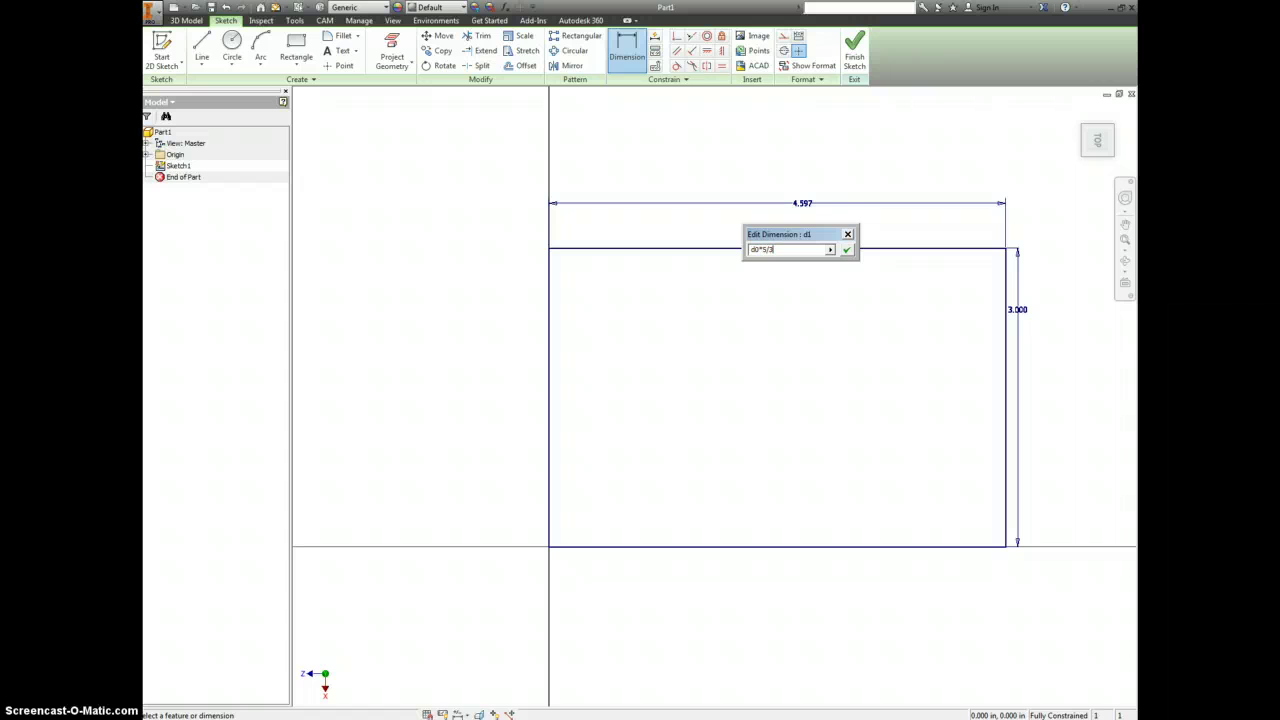
key(Return)
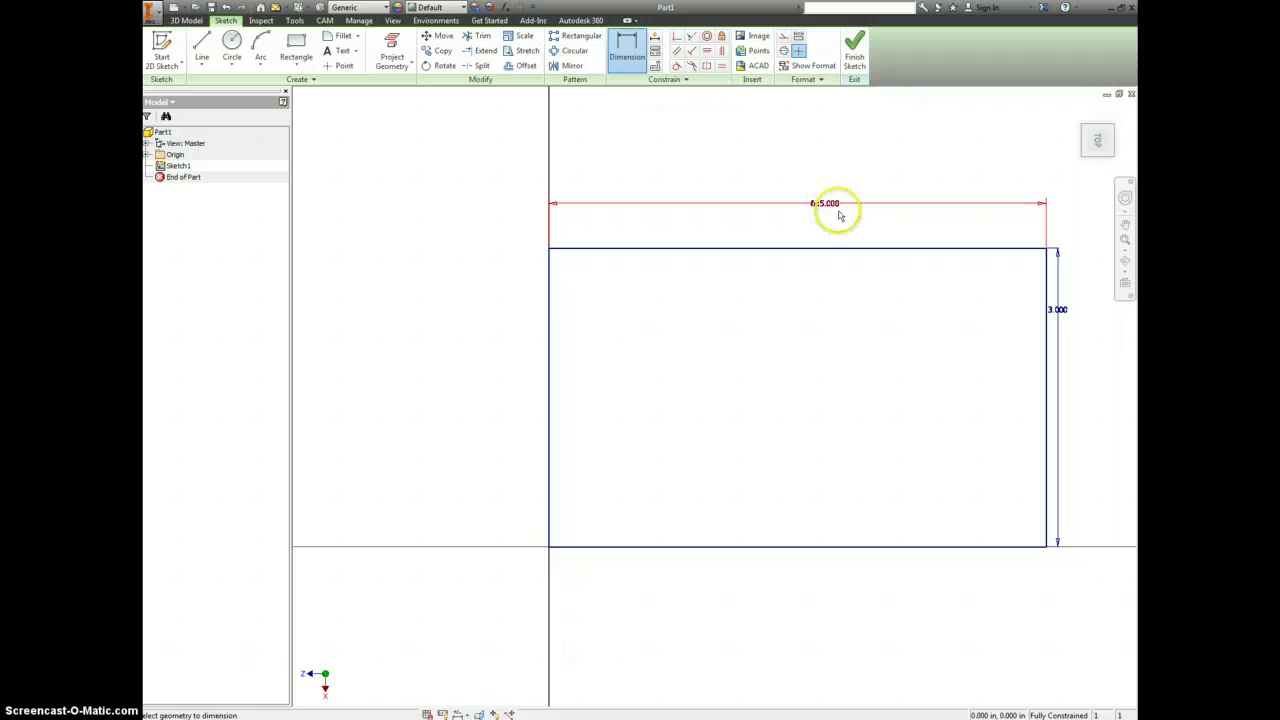
click(854, 50)
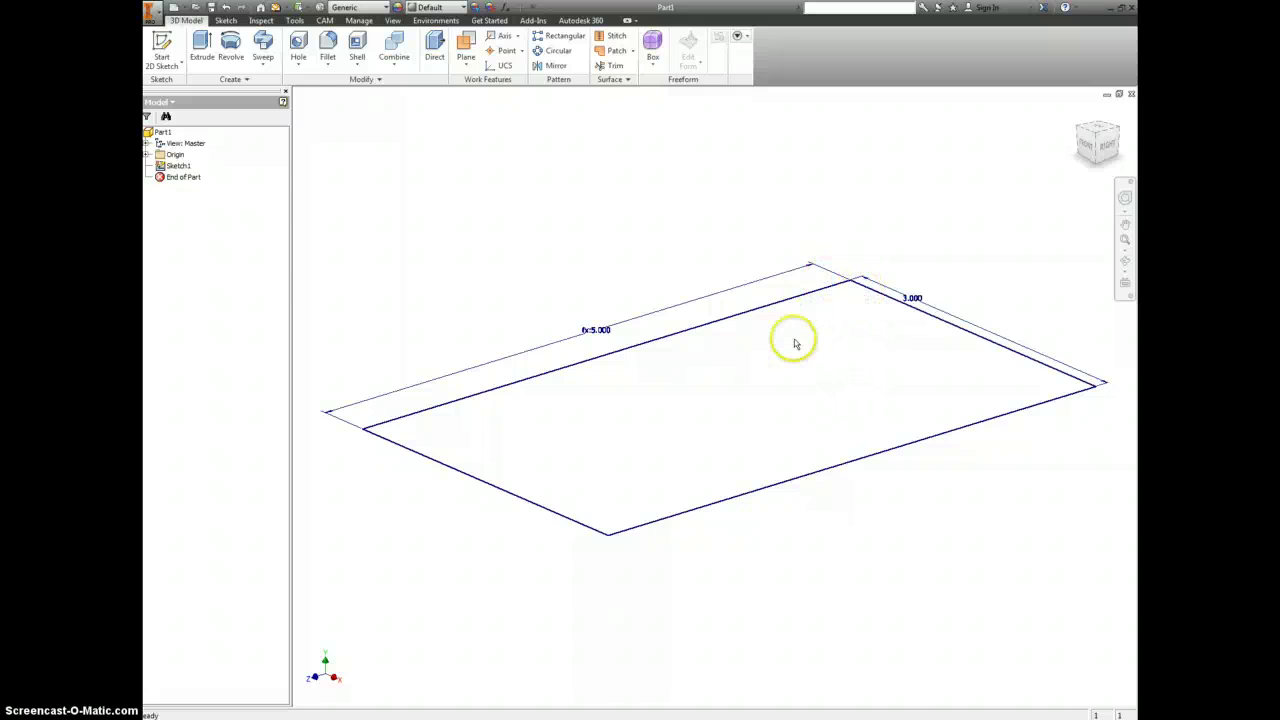
Step: Extrude the rectangle into a thin plate using the distance value 4
key(e)
click(443, 180)
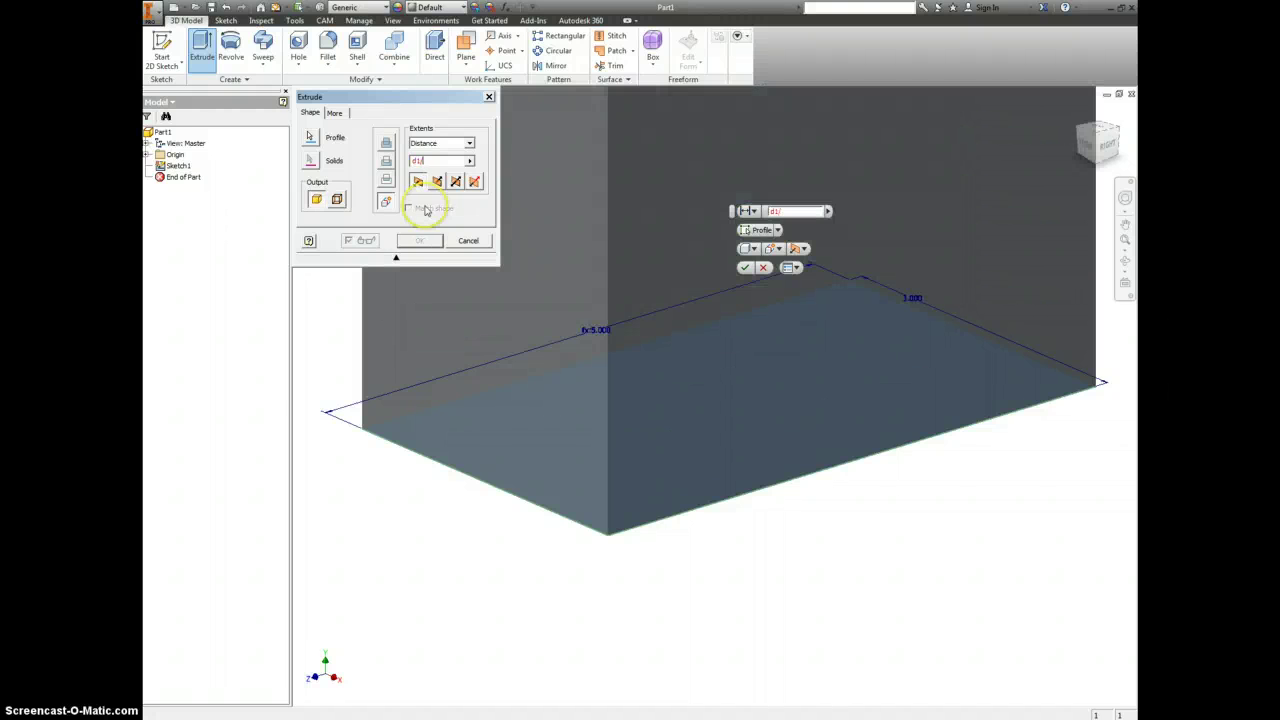
text(4)
key(Return)
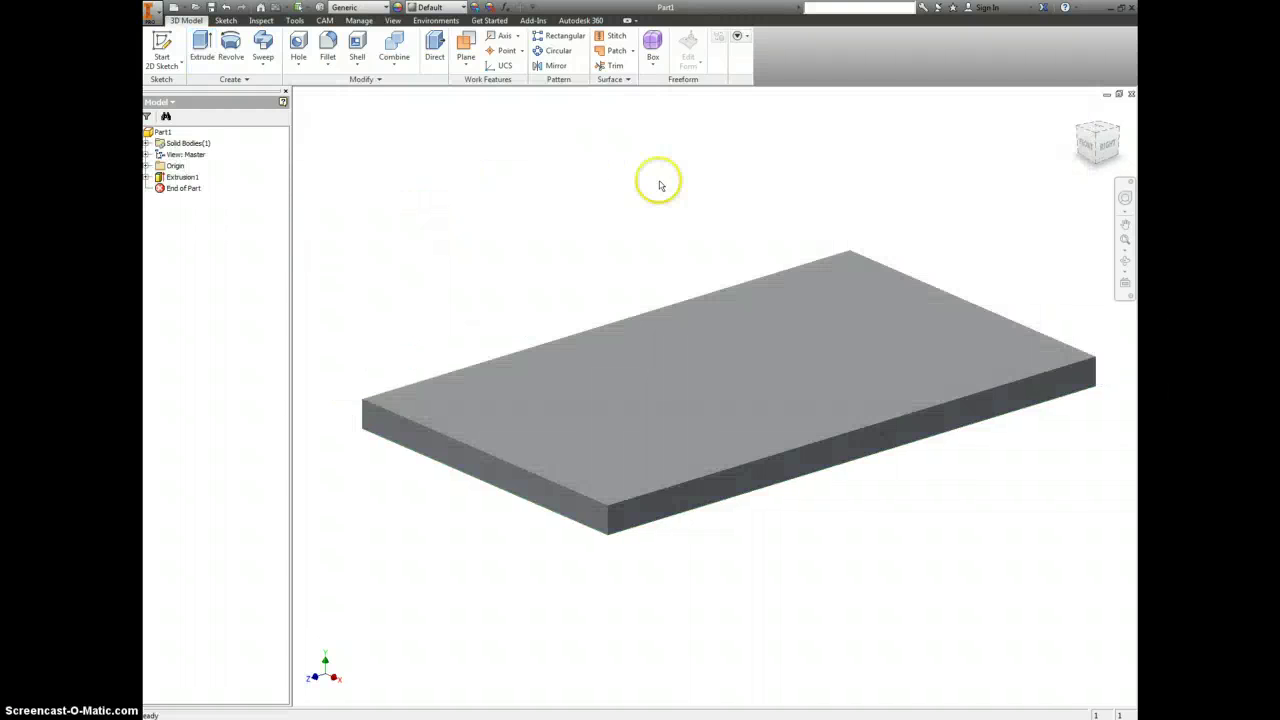
Step: Start a new sketch on the plate's top face
click(855, 345)
right_click(850, 338)
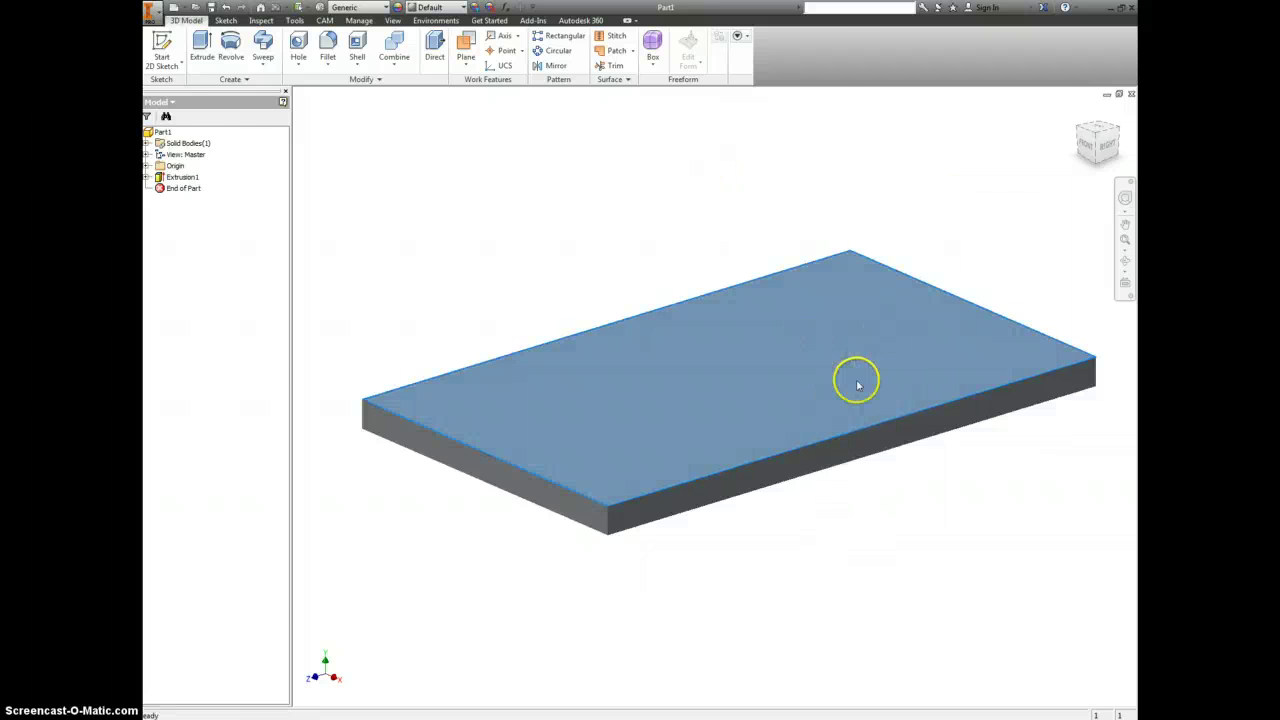
click(855, 372)
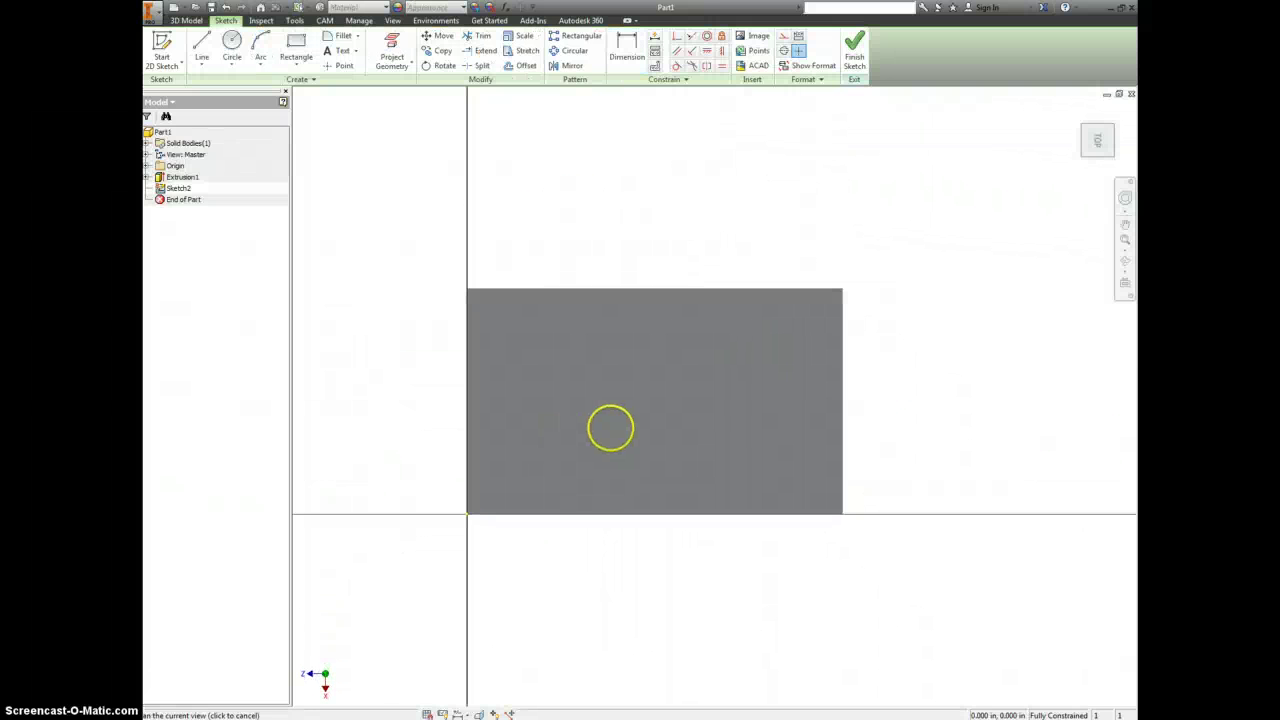
Step: Draw a center-to-center slot inside the plate's top face
click(238, 63)
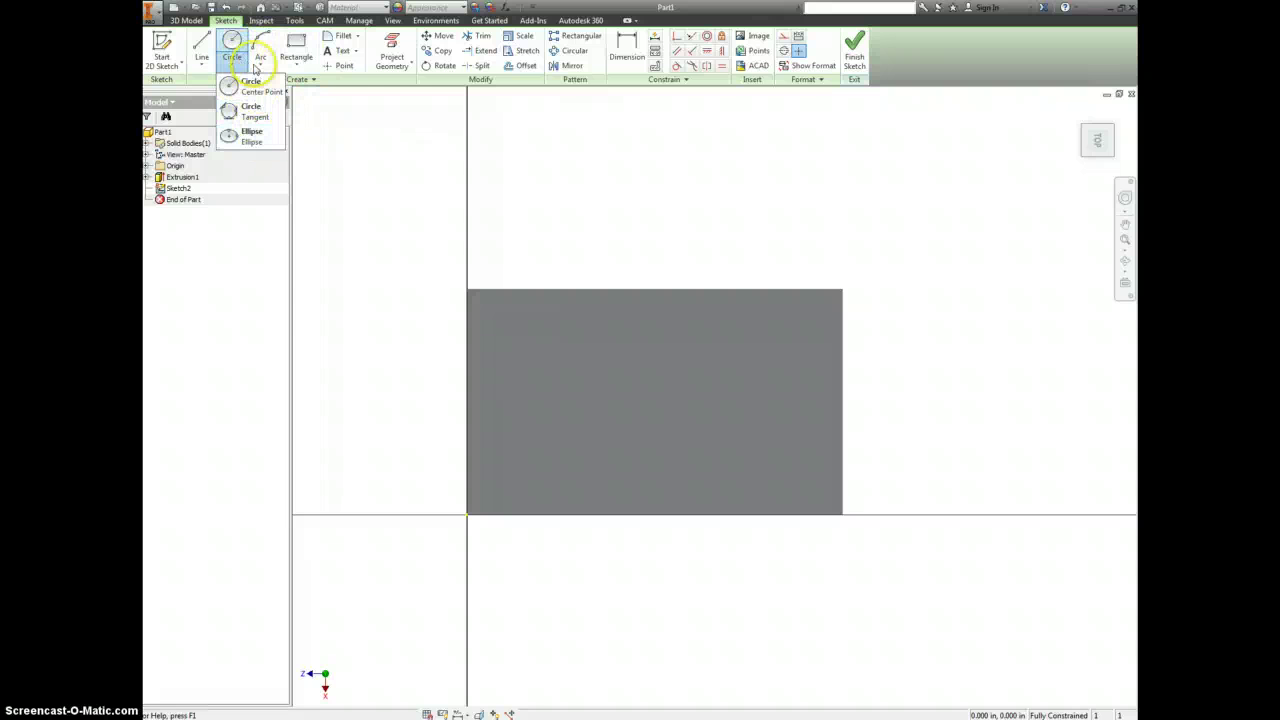
click(297, 68)
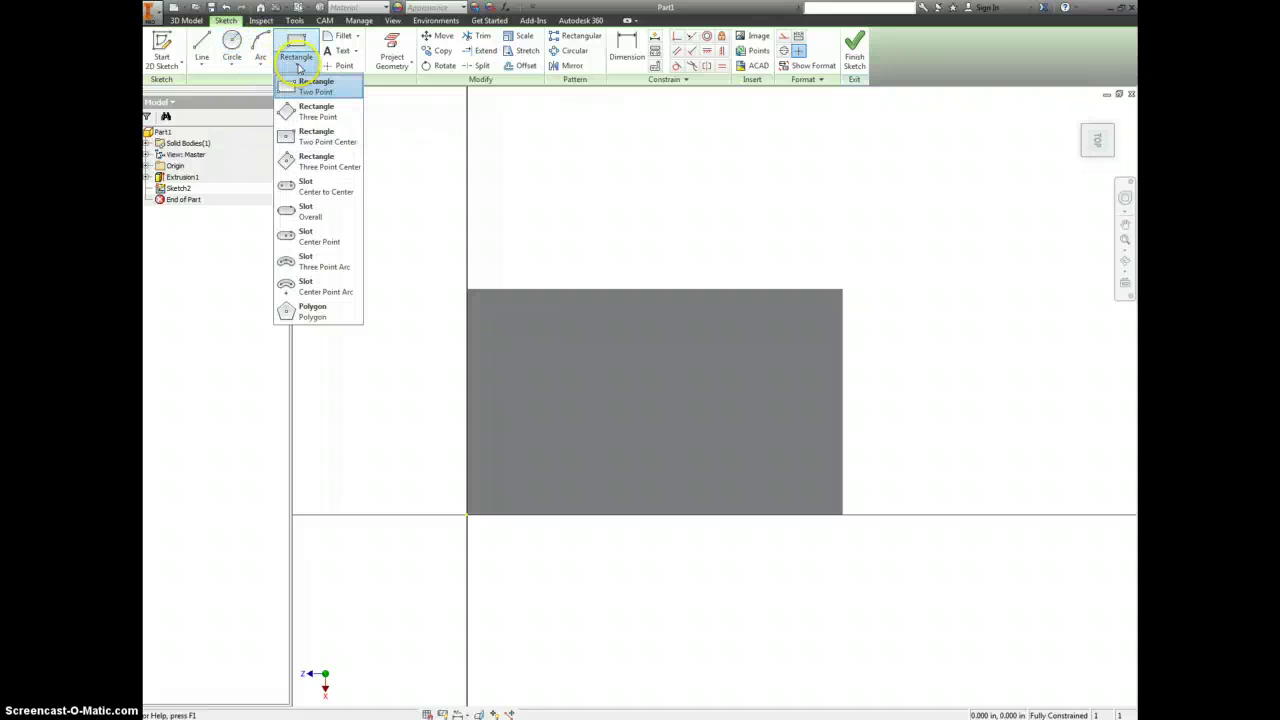
click(322, 186)
click(714, 349)
click(774, 349)
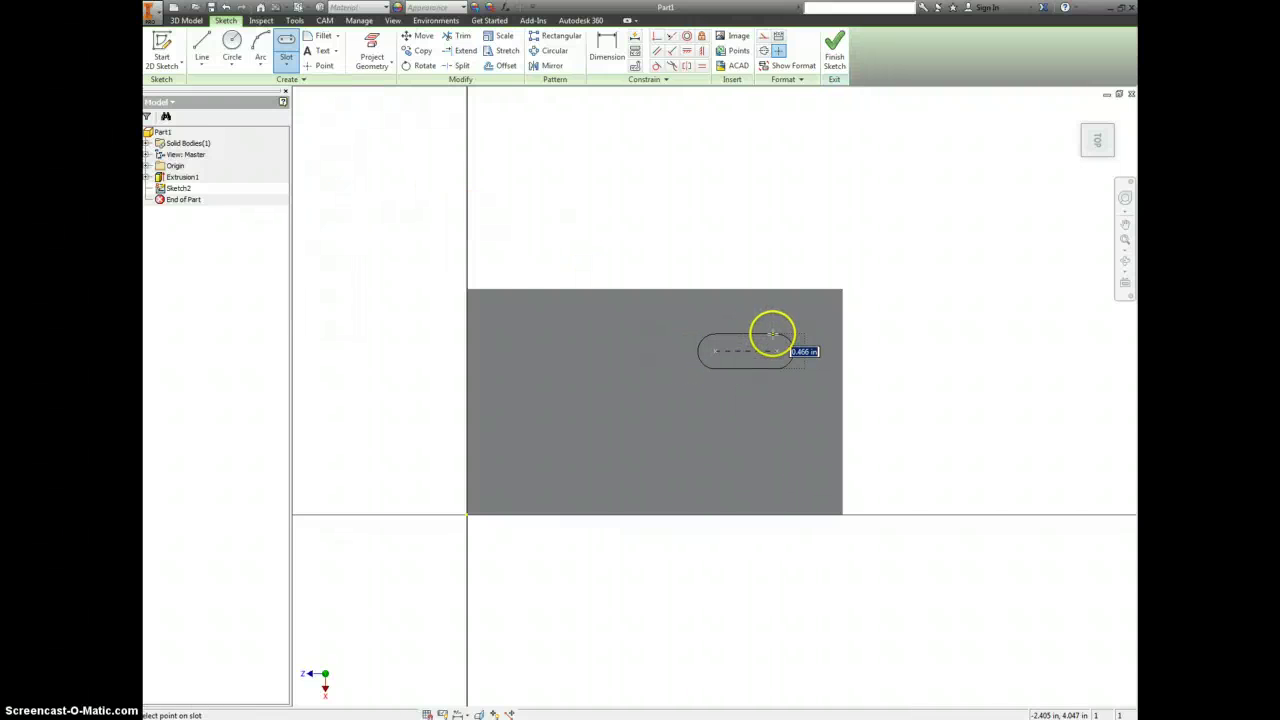
click(772, 333)
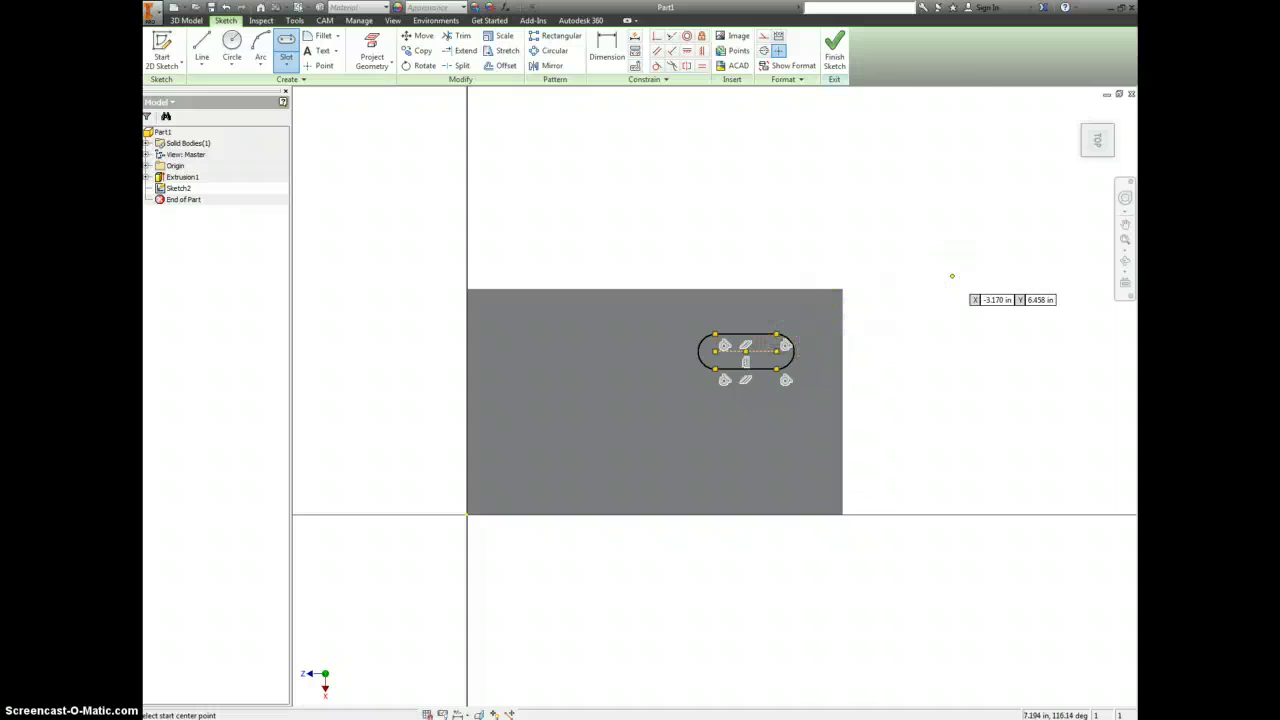
Step: Set the slot length to d0/2 (1.500) and drag the slot back onto the plate
key(d)
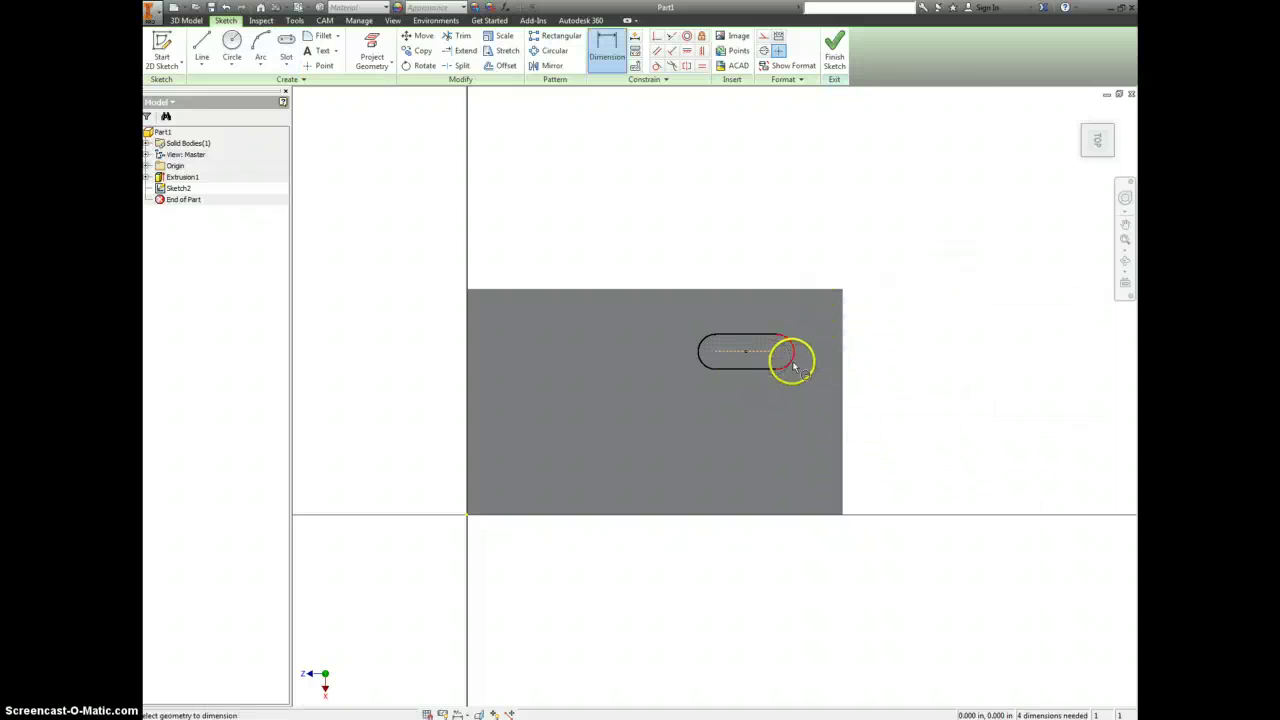
click(735, 332)
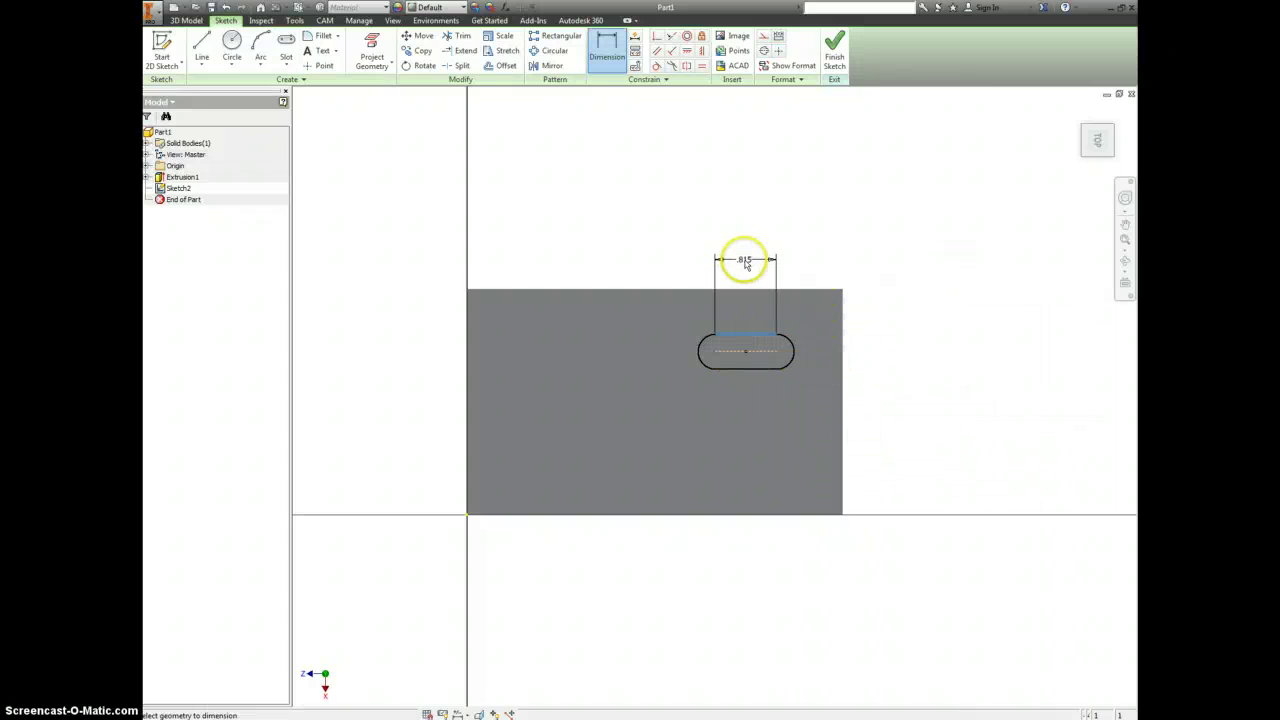
click(745, 263)
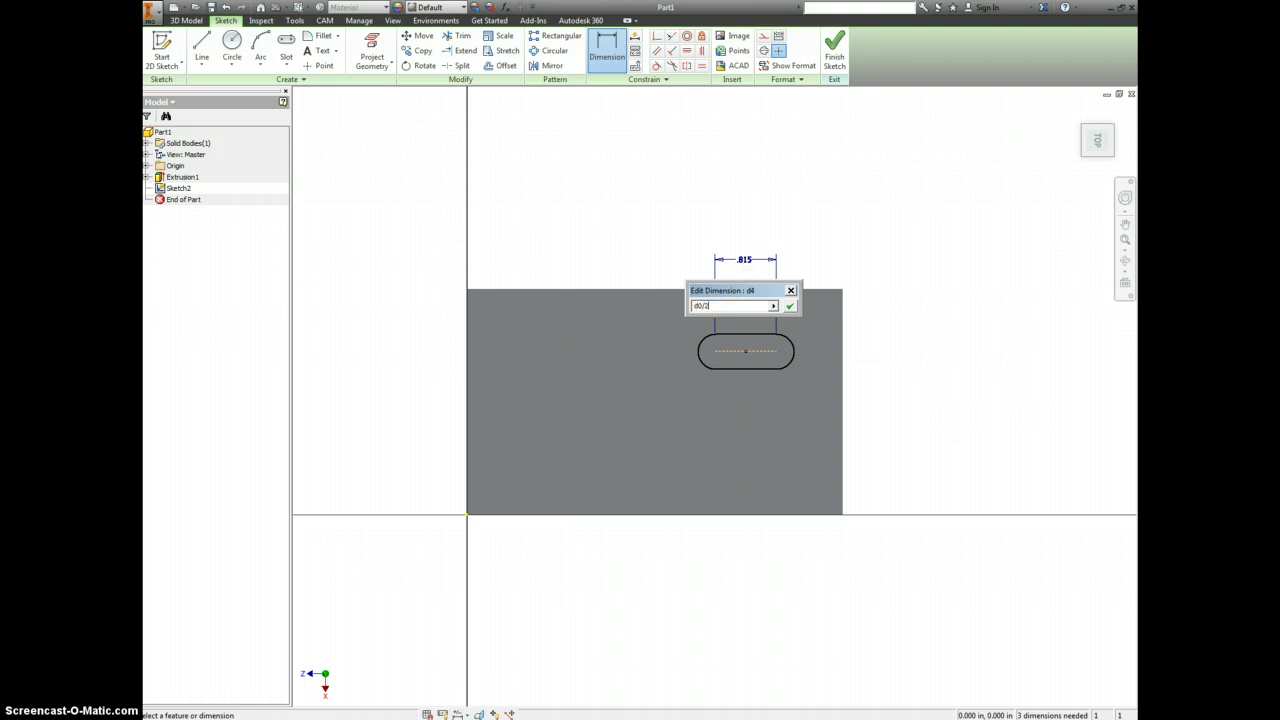
key(Return)
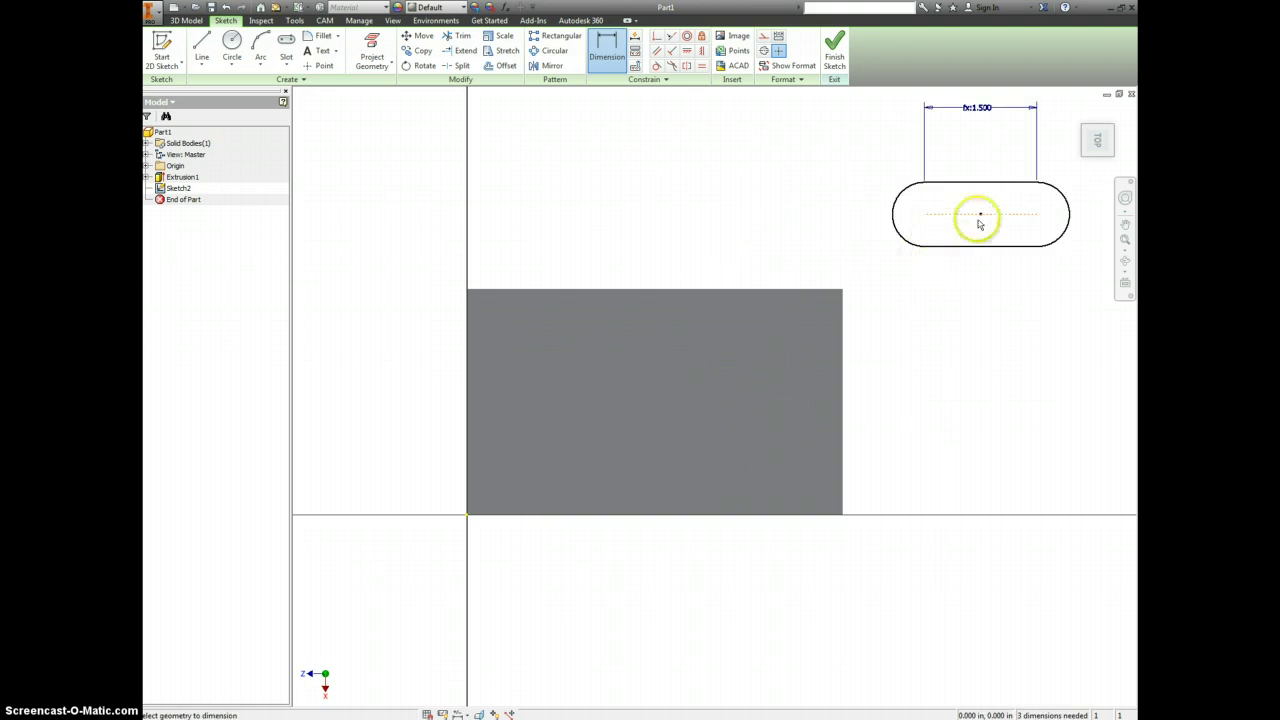
key(Escape)
drag(979, 213, 742, 341)
key(d)
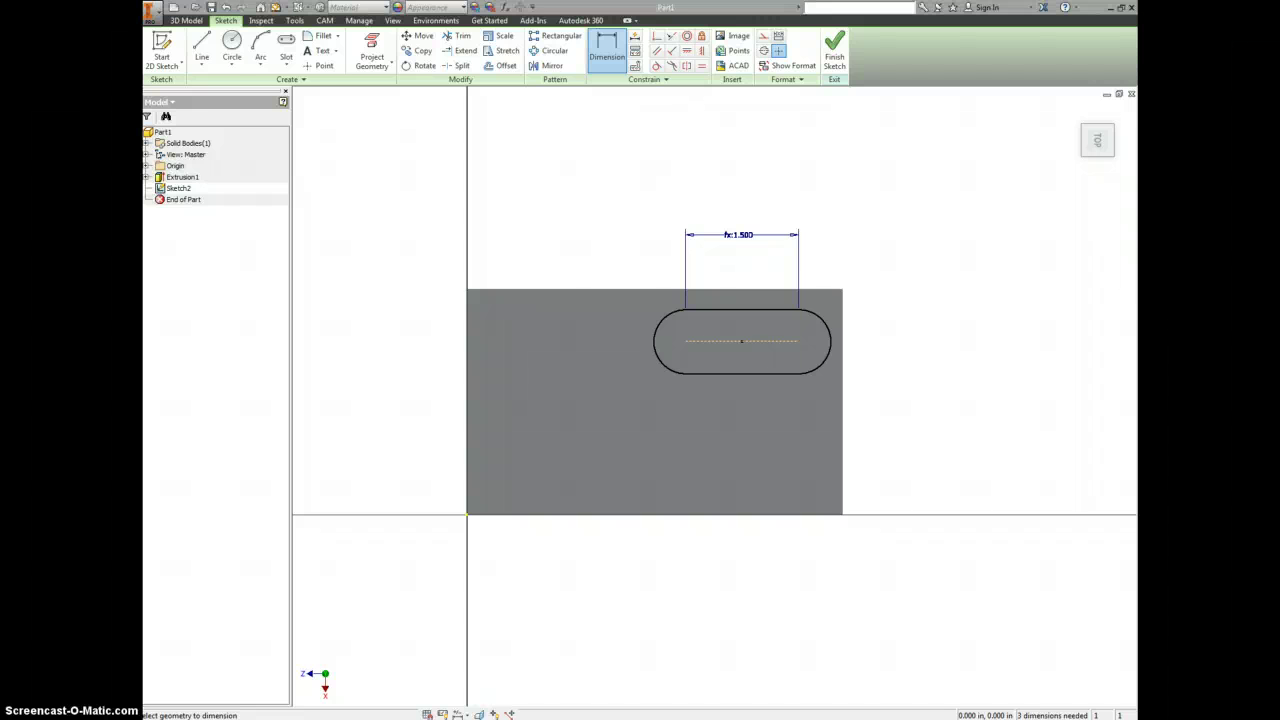
key(alt+Tab)
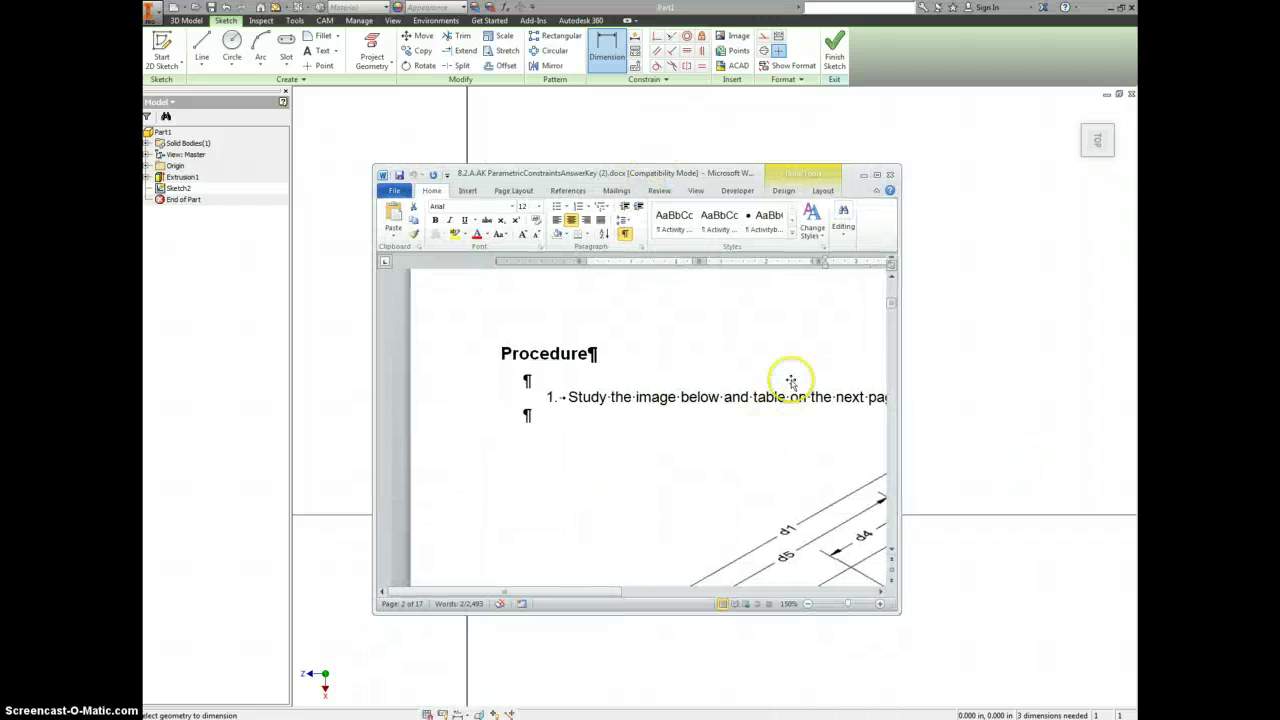
double_click(728, 175)
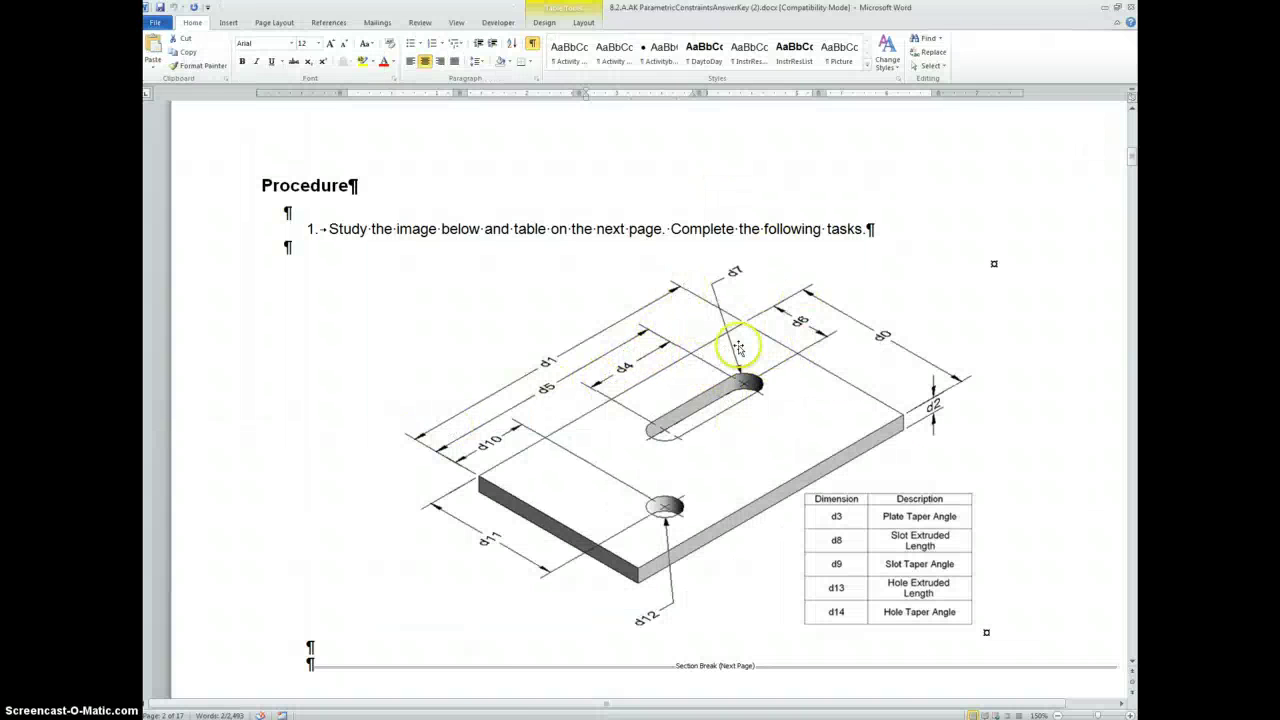
key(alt+Tab)
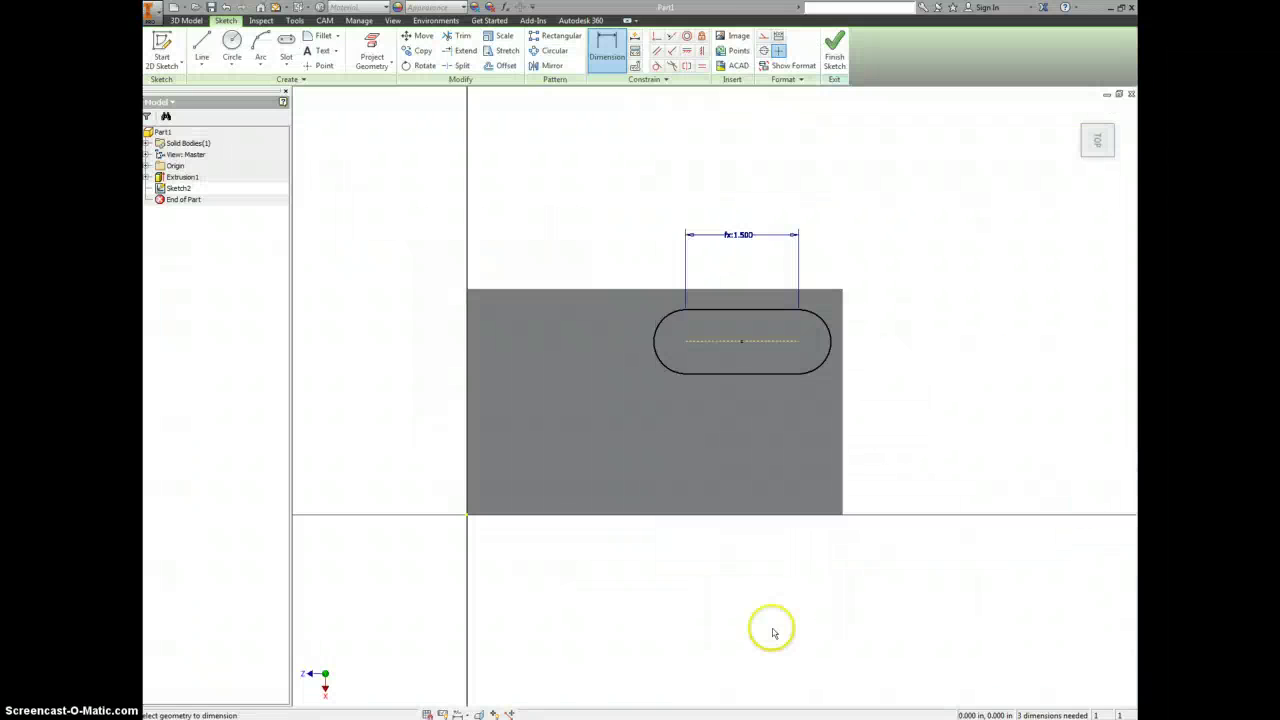
Step: Dimension the slot's right end centre from the left edge as d1*4/5 (4.000)
click(466, 330)
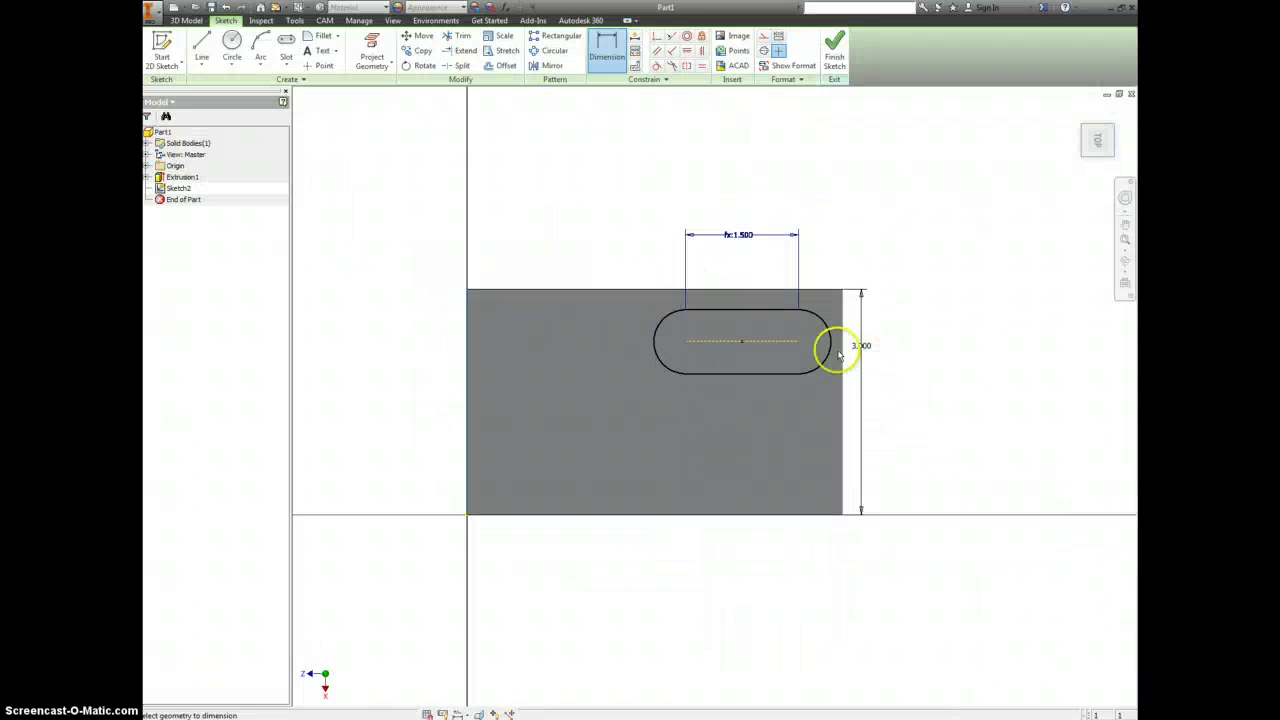
click(799, 342)
click(762, 278)
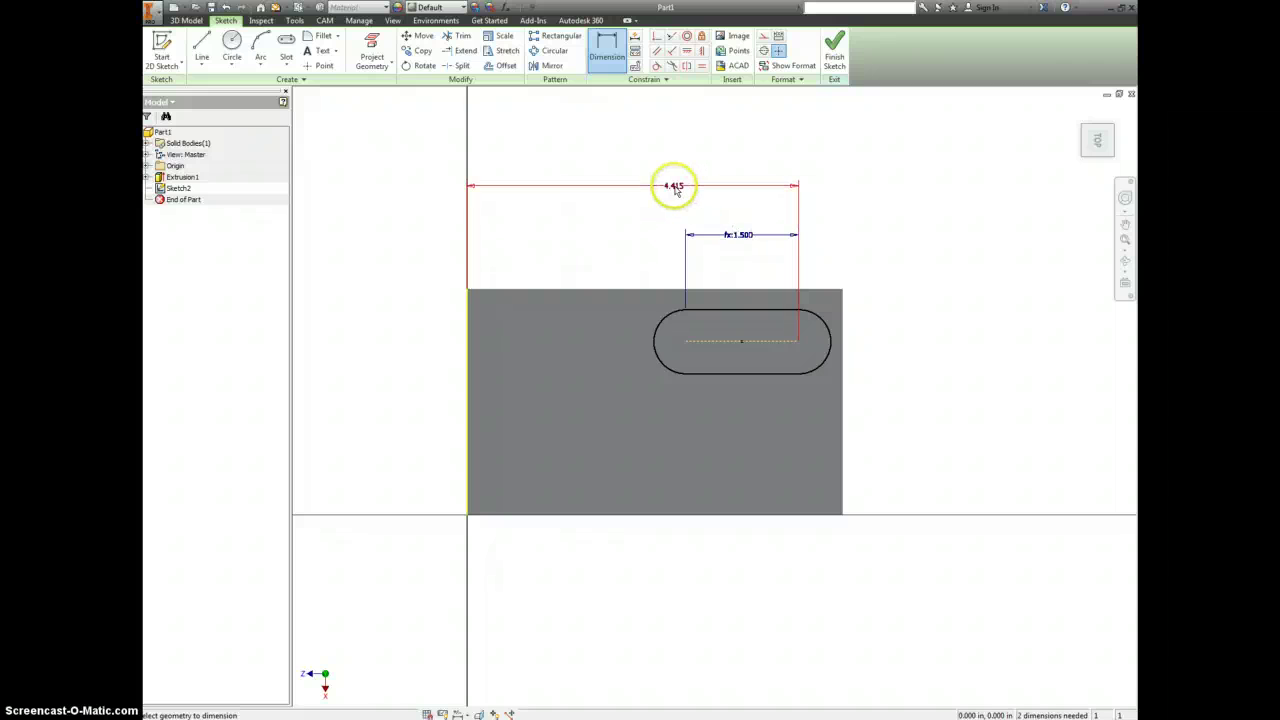
click(671, 185)
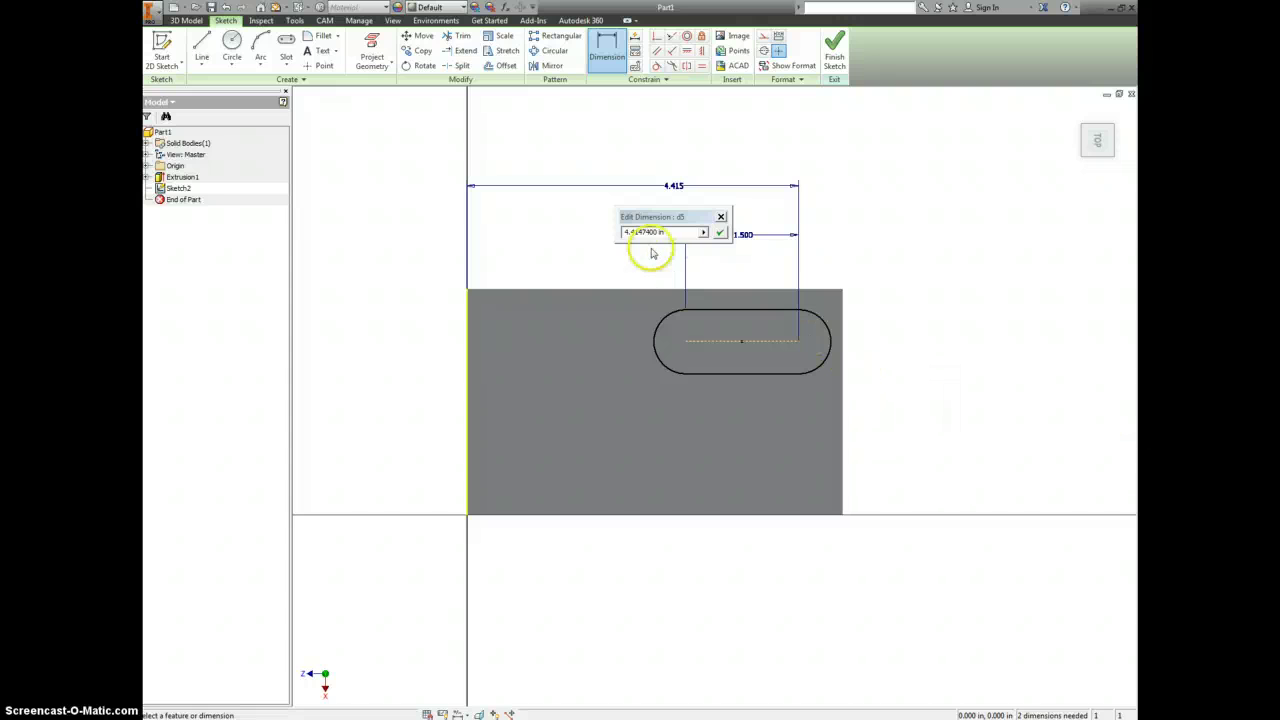
click(679, 233)
double_click(679, 233)
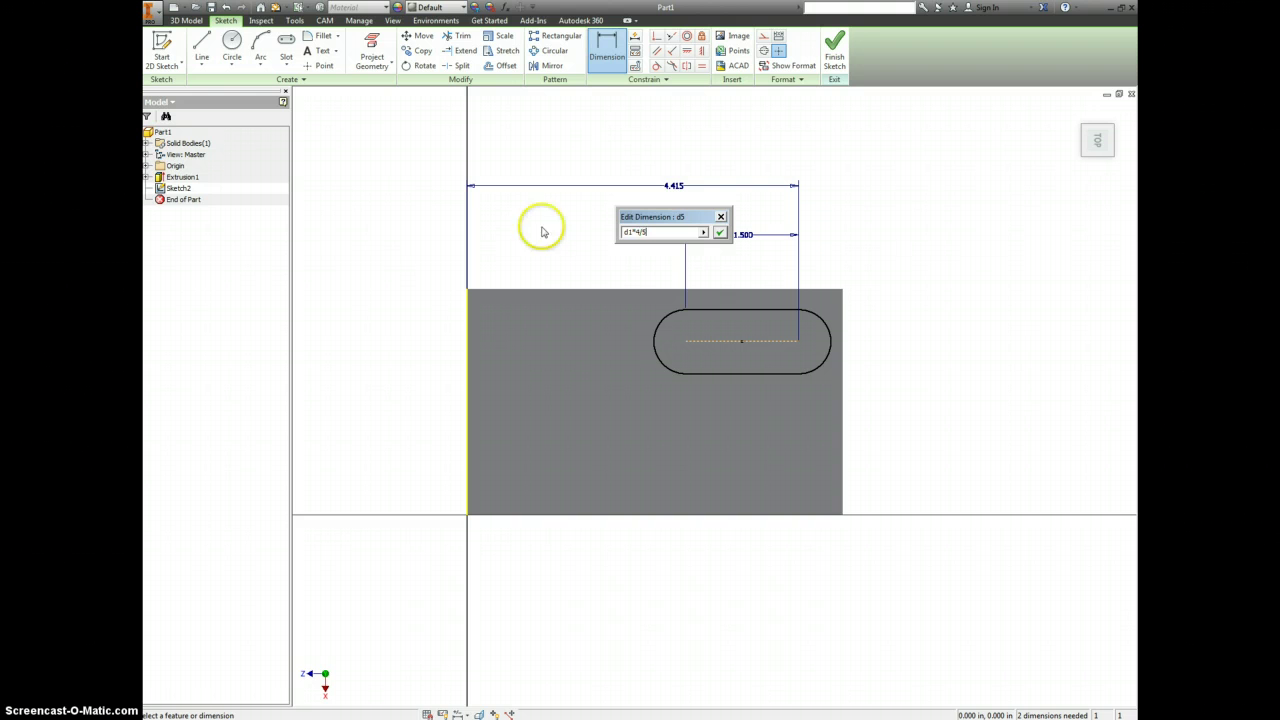
click(720, 232)
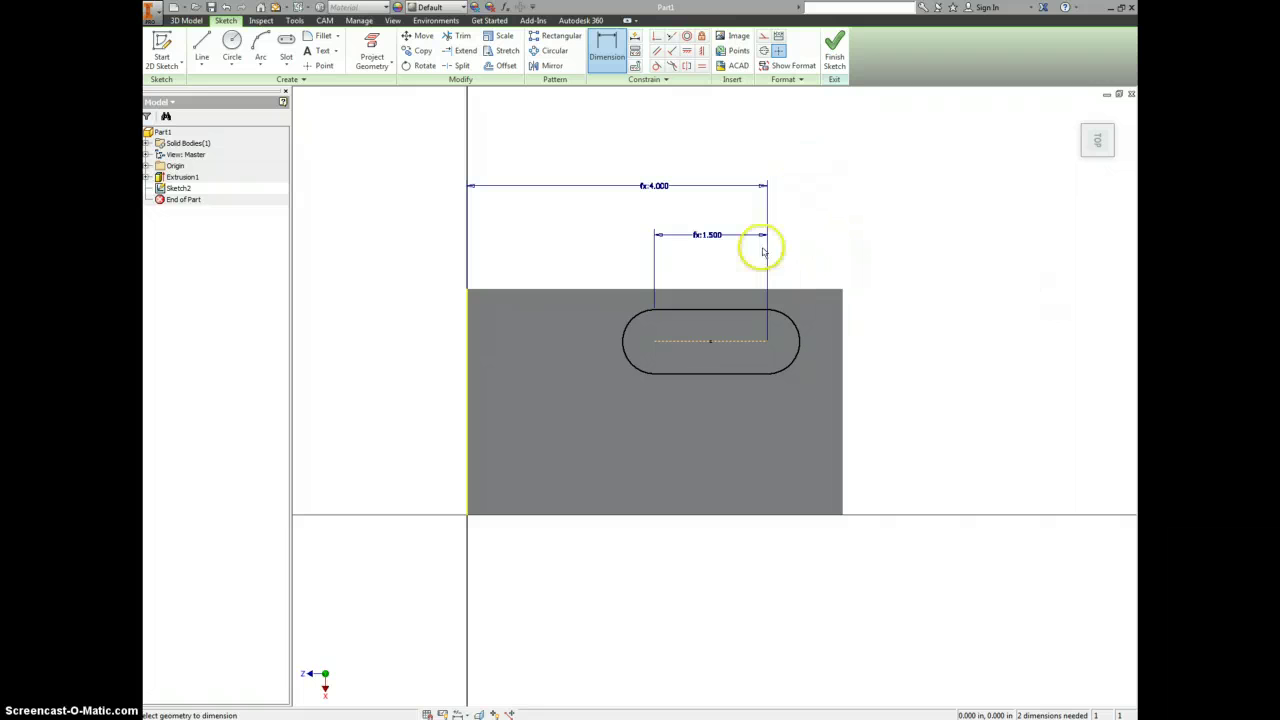
Step: Dimension the slot centre line below the top edge as d0/3 (1.000)
click(786, 289)
click(771, 347)
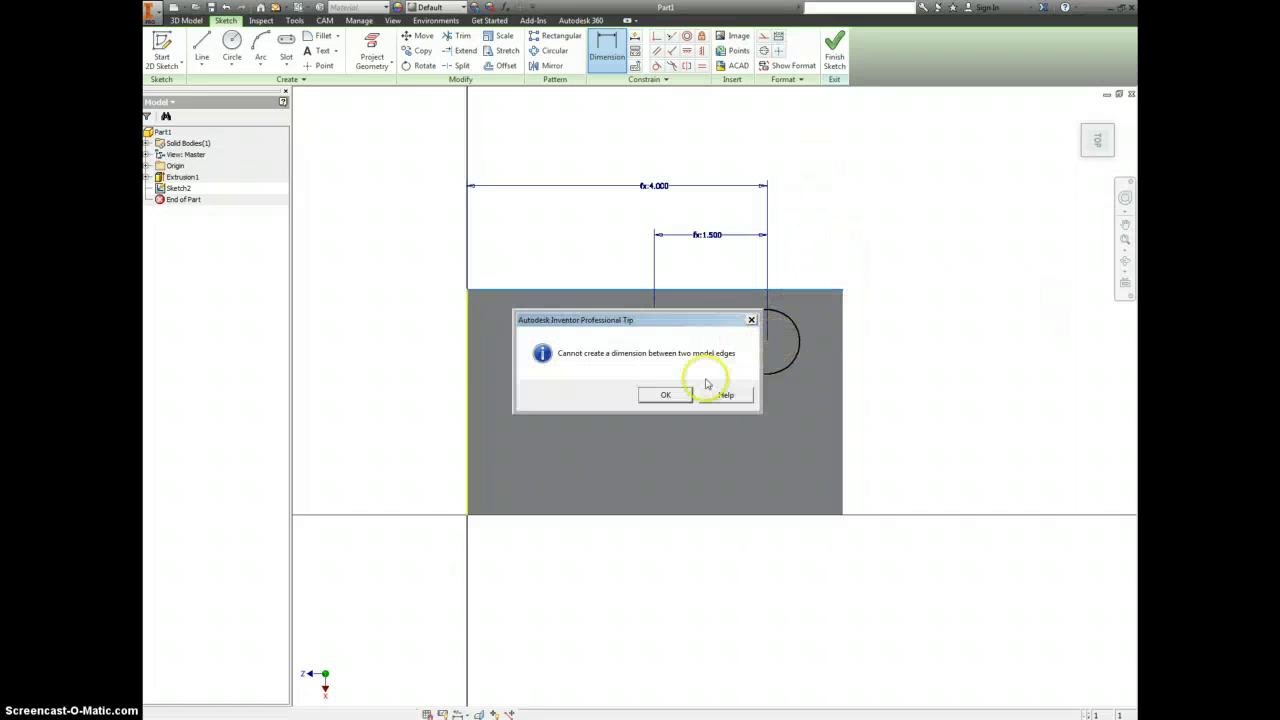
key(Return)
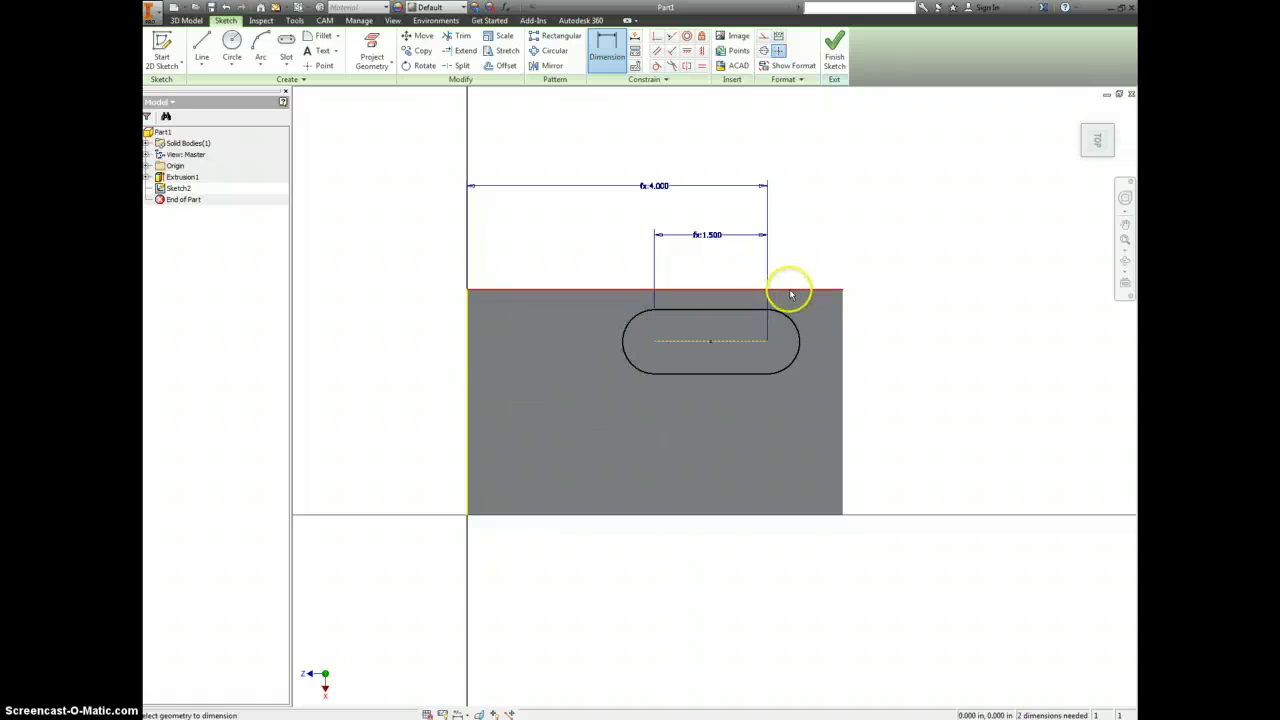
click(768, 340)
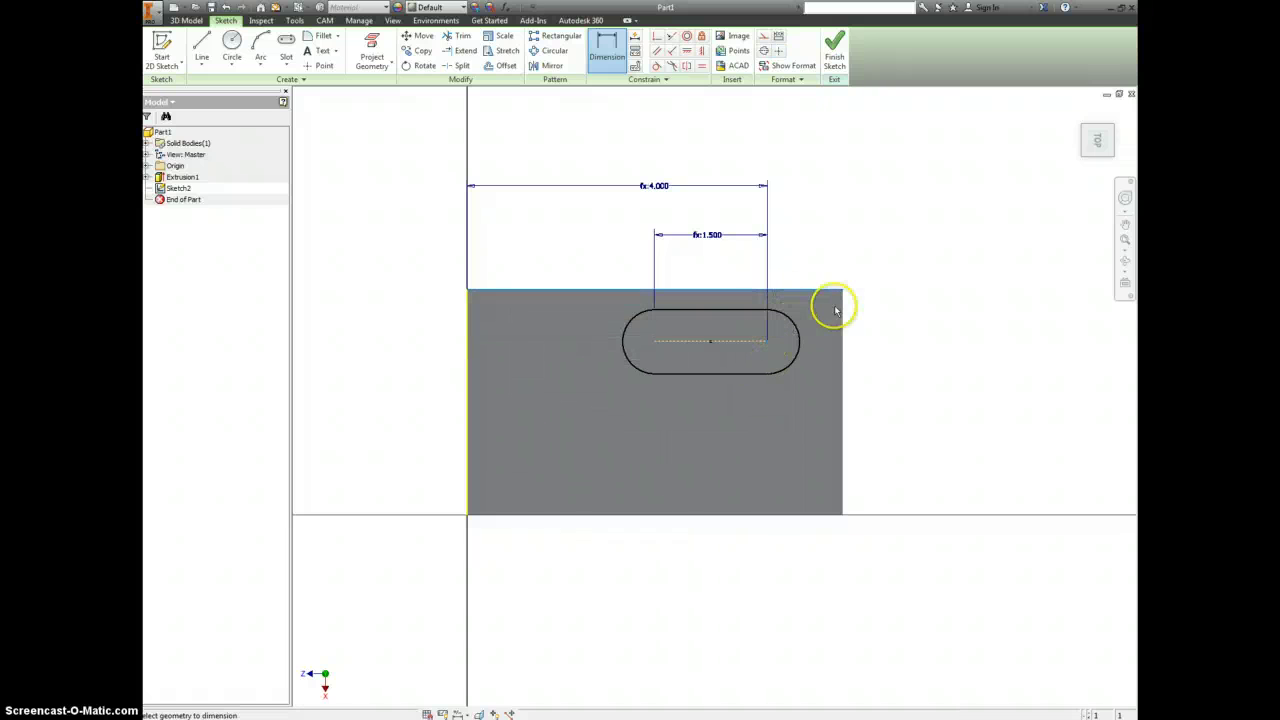
click(871, 318)
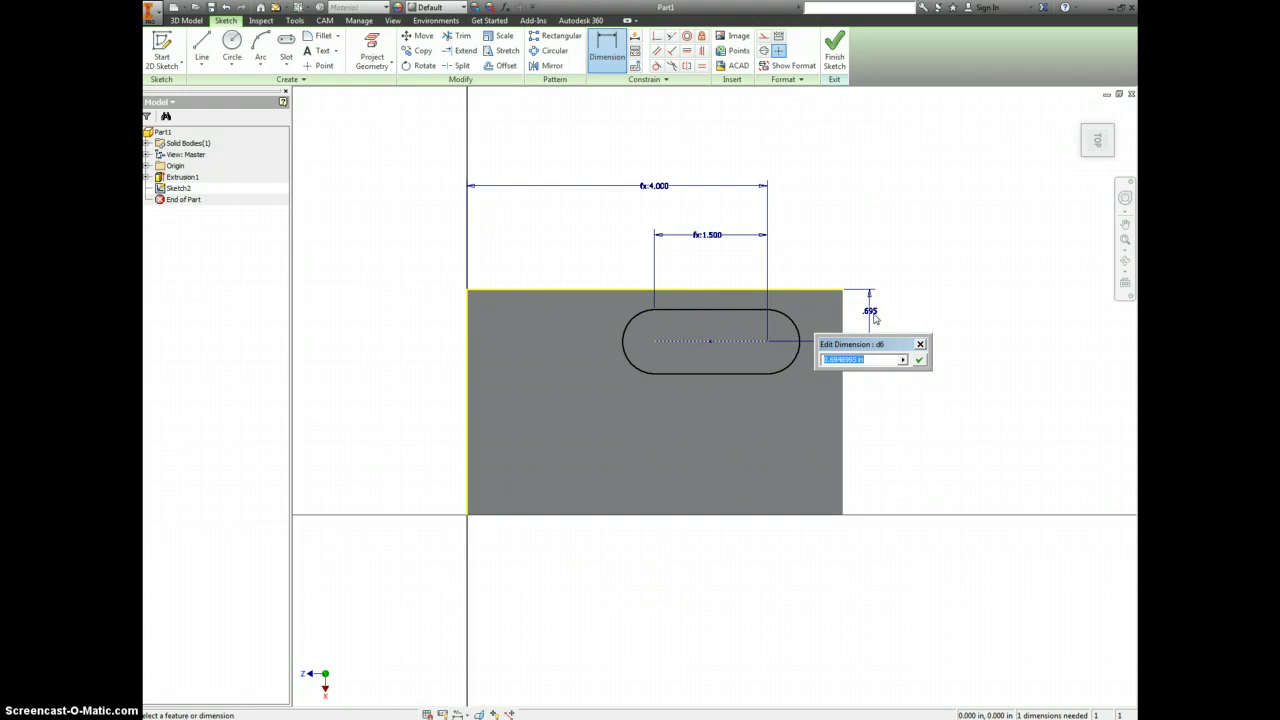
text(d0/4)
key(Return)
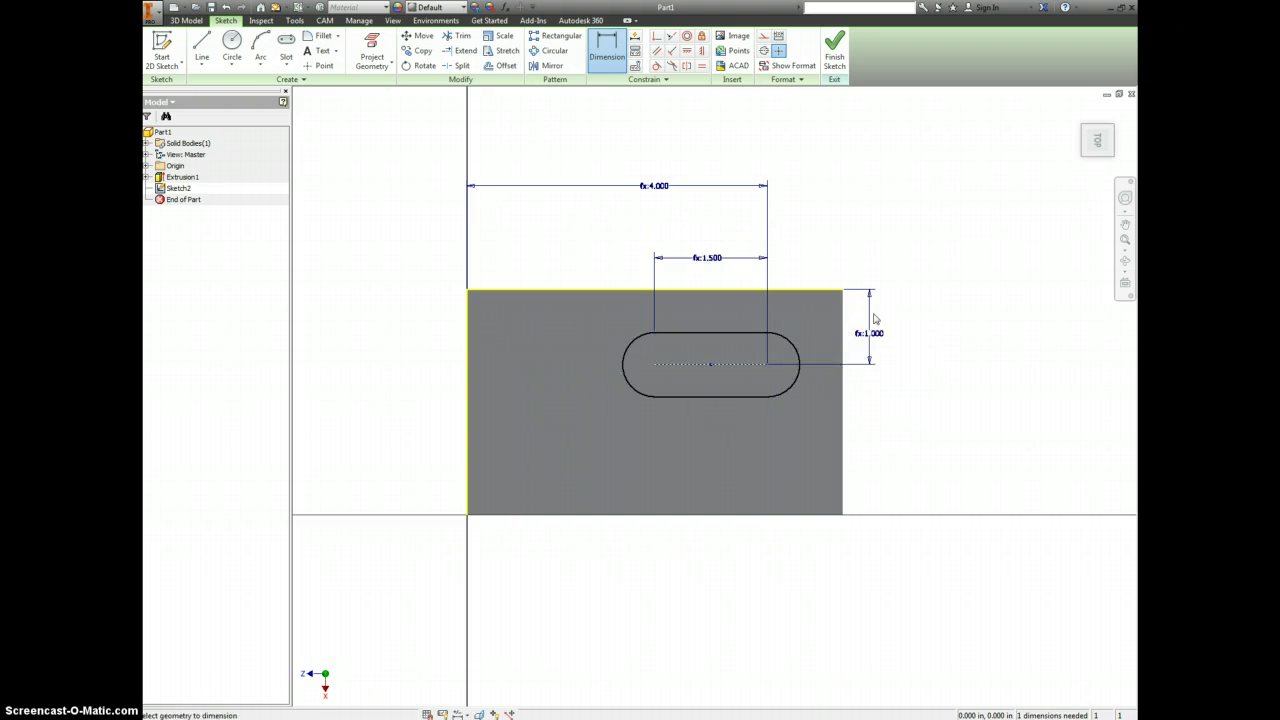
Step: Set the slot end arc radius to d2 (.250)
click(792, 350)
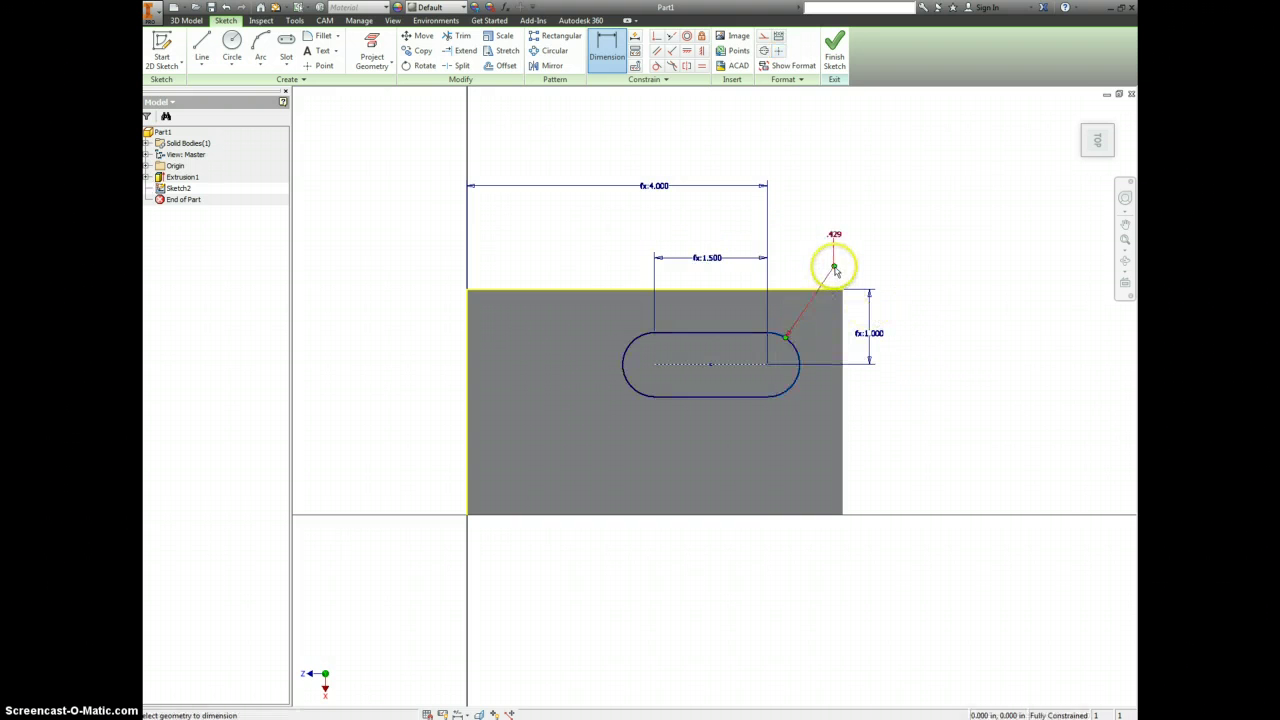
click(834, 236)
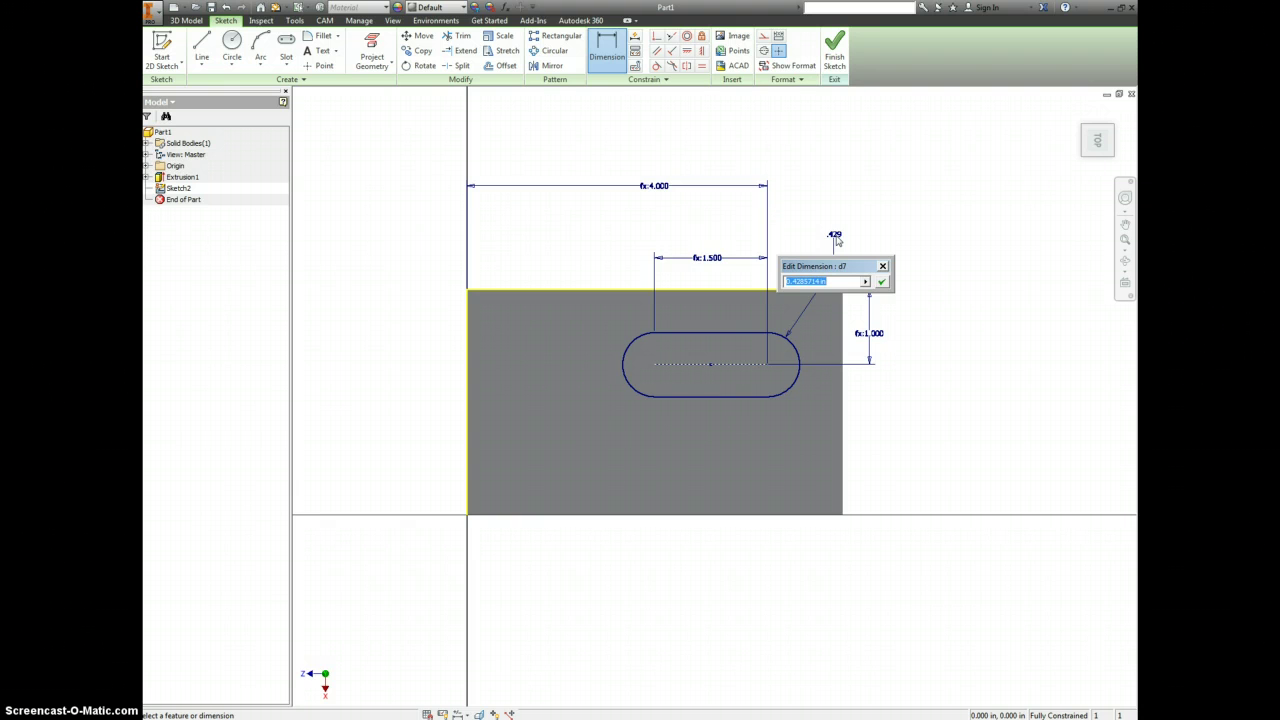
text(d2)
key(Return)
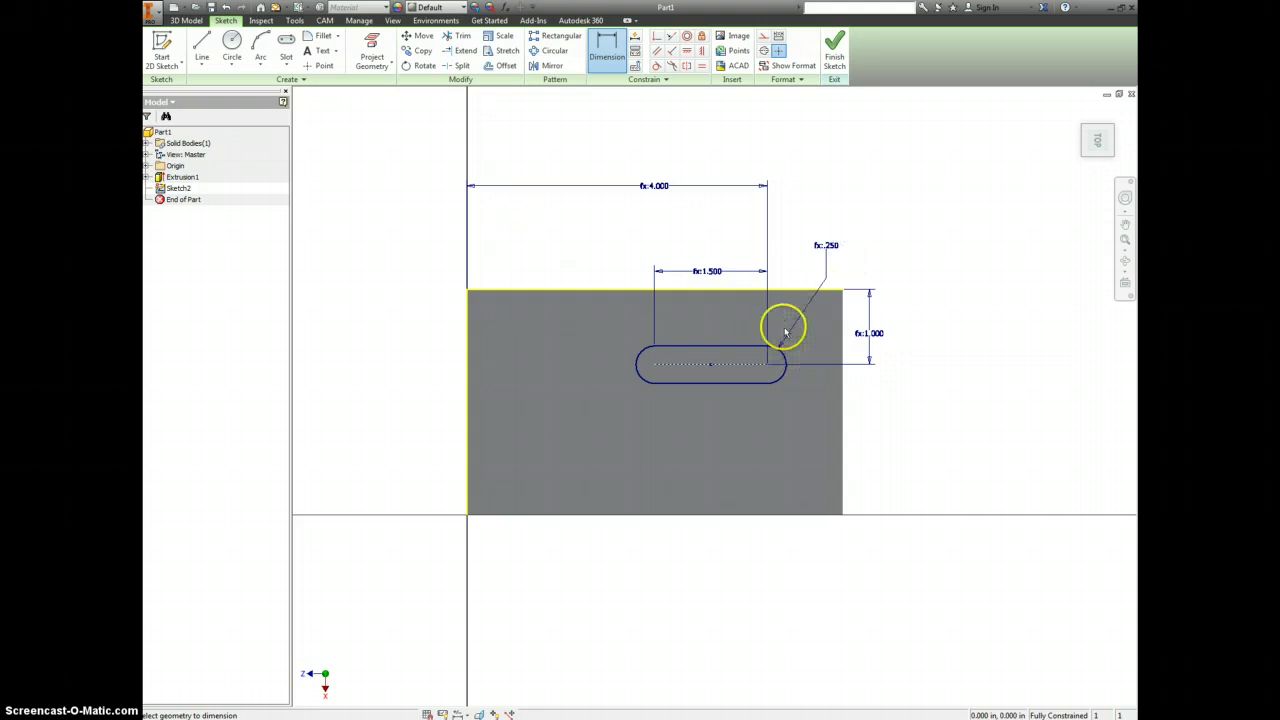
scroll(784, 360, up, 2)
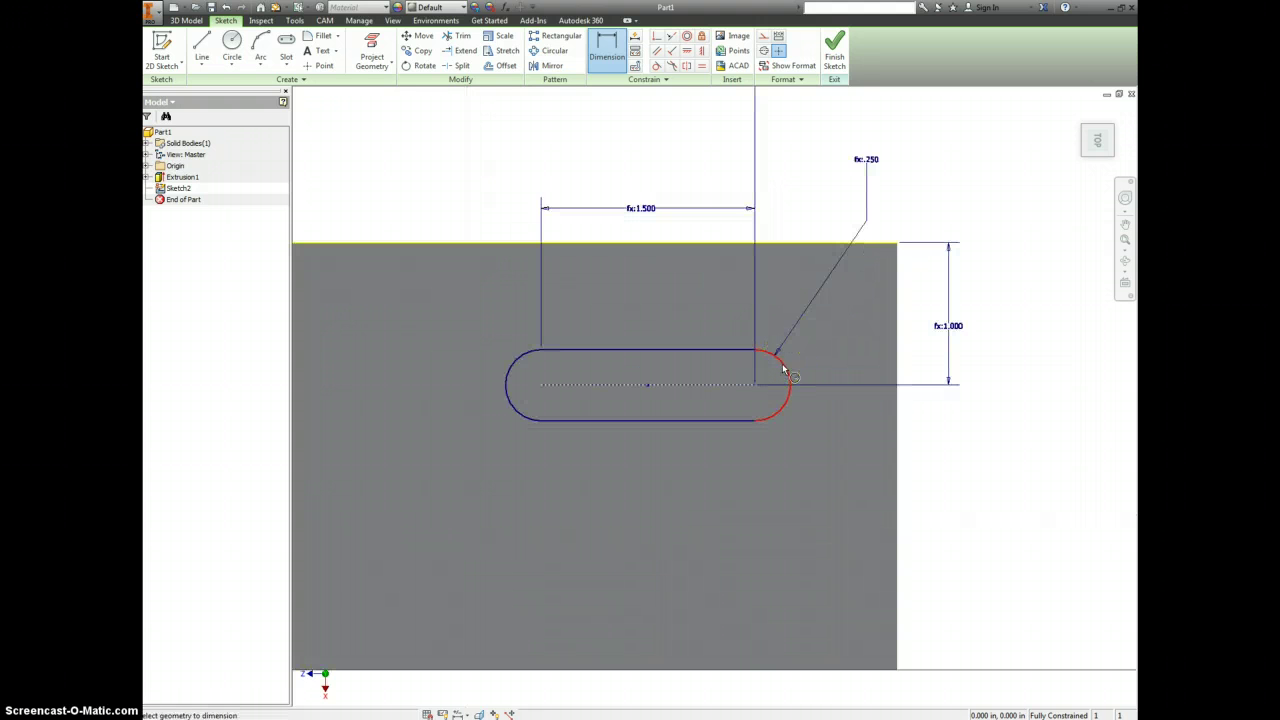
scroll(784, 318, down, 3)
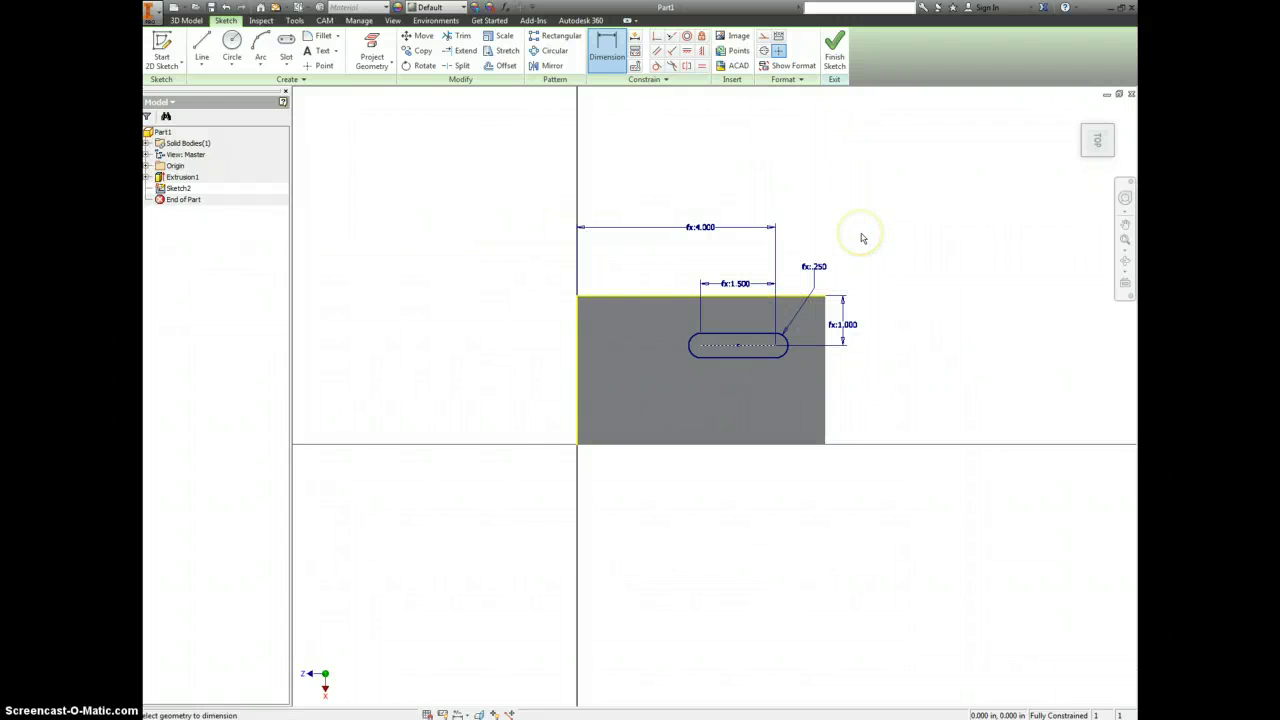
Step: Extrude the slot profile downward as a cut through the plate, then view it isometrically
key(e)
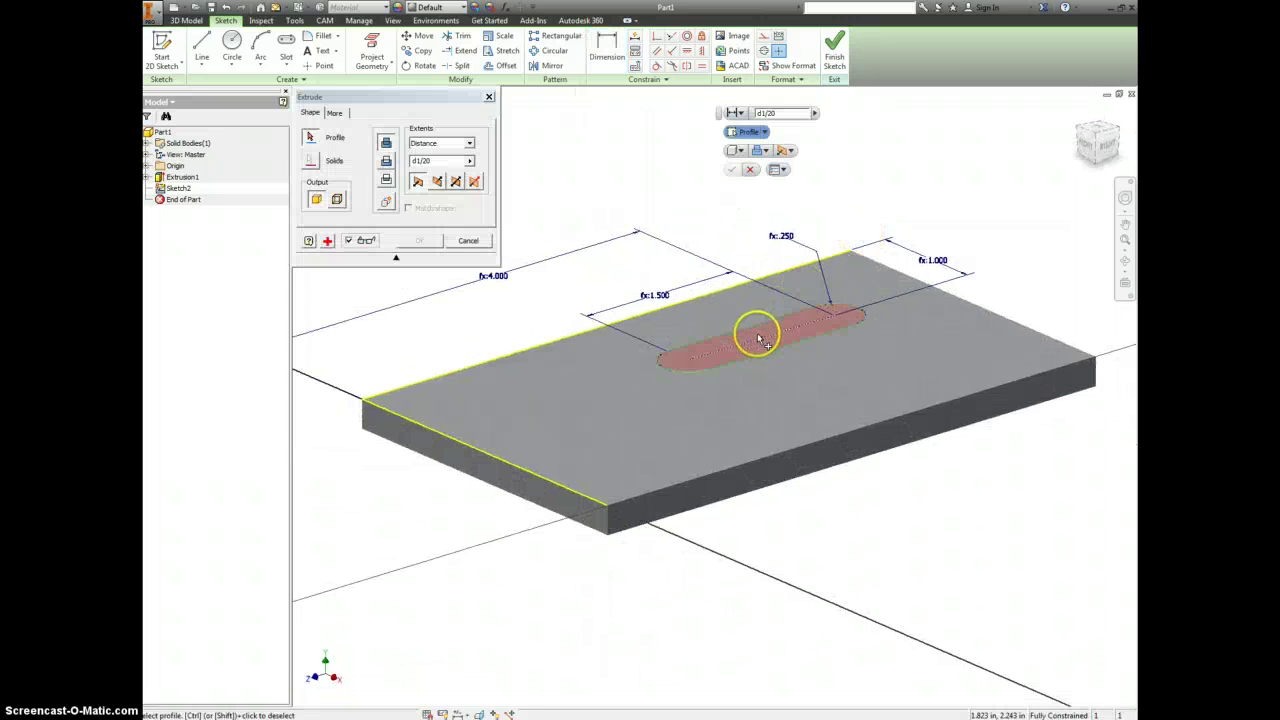
click(760, 340)
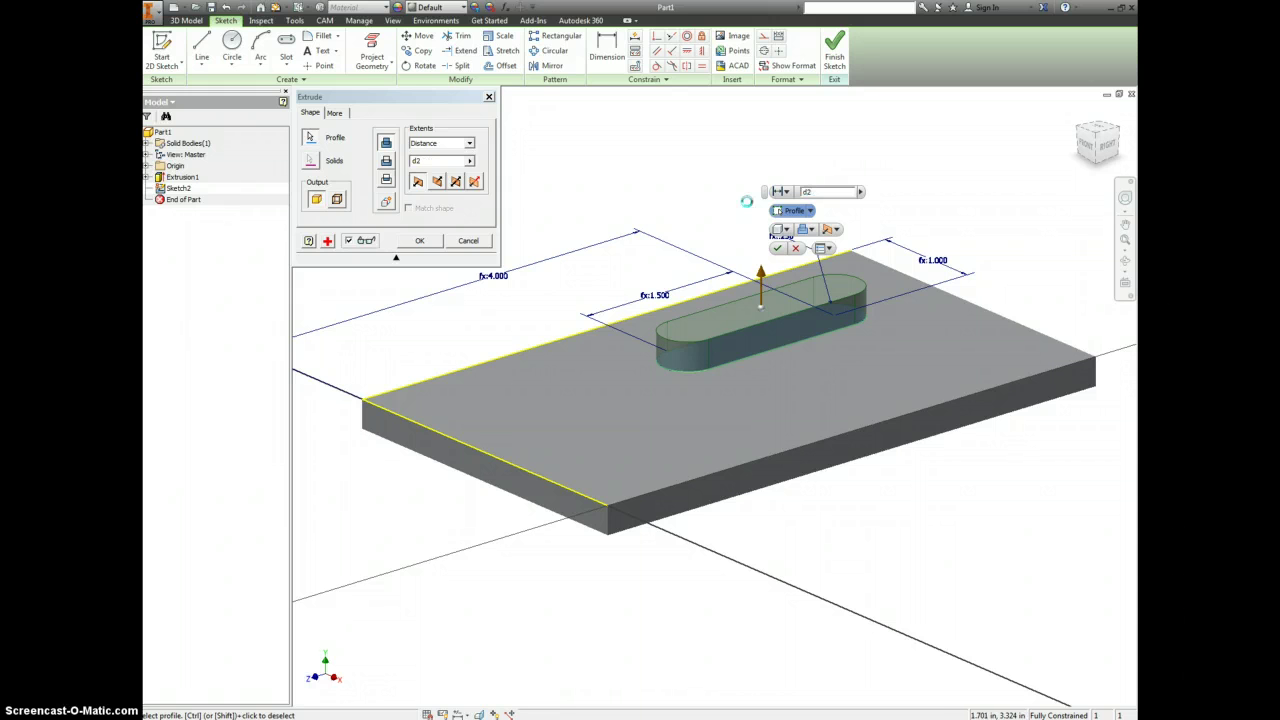
click(386, 161)
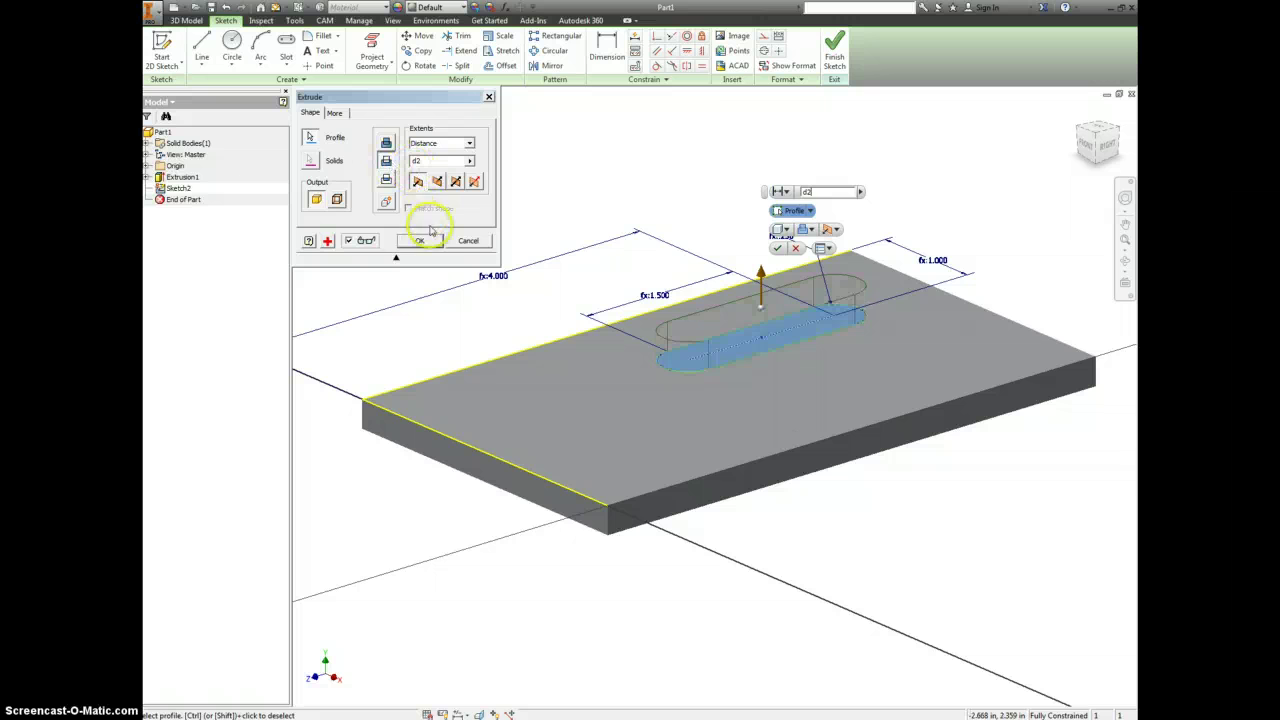
click(438, 181)
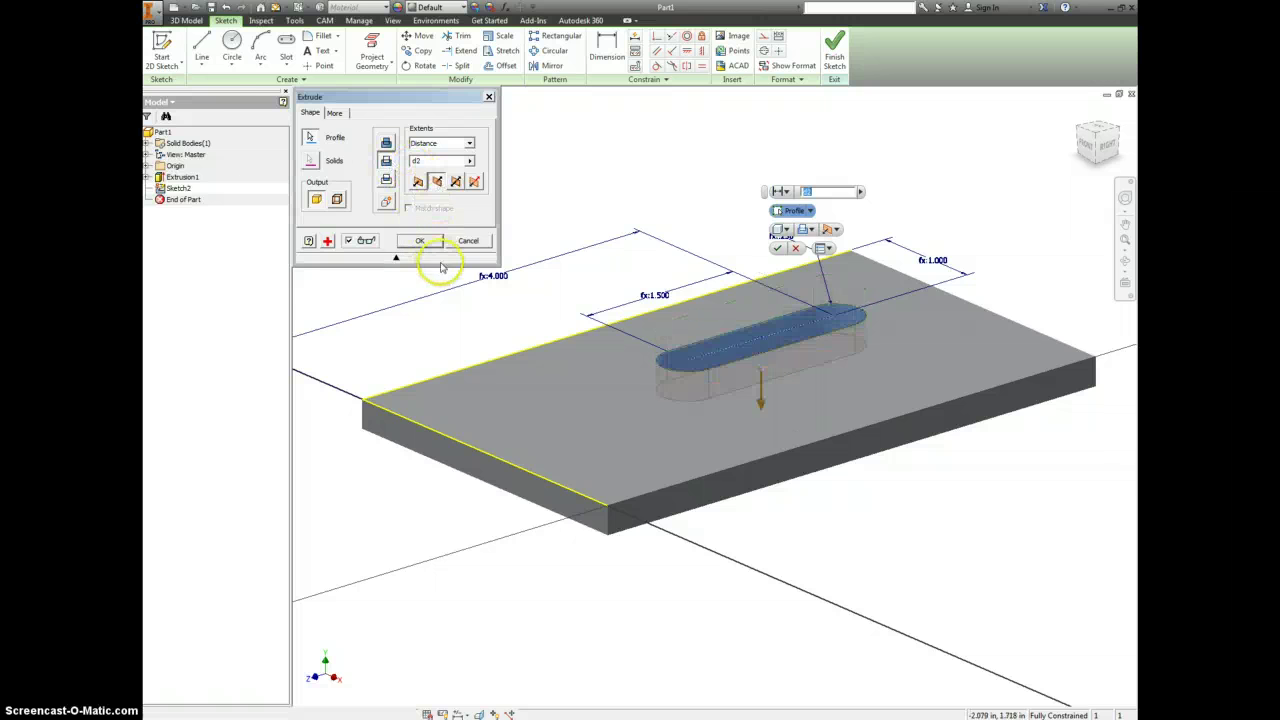
click(420, 240)
key(F6)
click(1098, 128)
Step: Start a new sketch on the plate's top face
click(1076, 113)
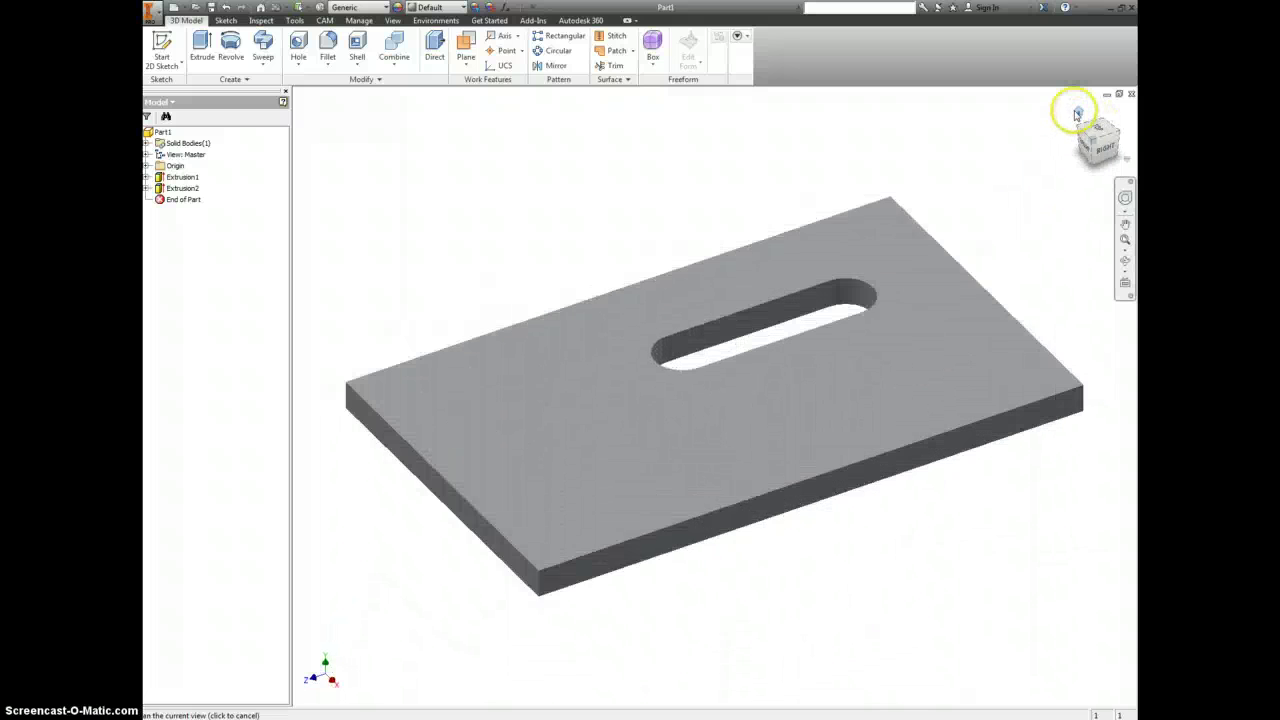
right_click(649, 450)
click(650, 486)
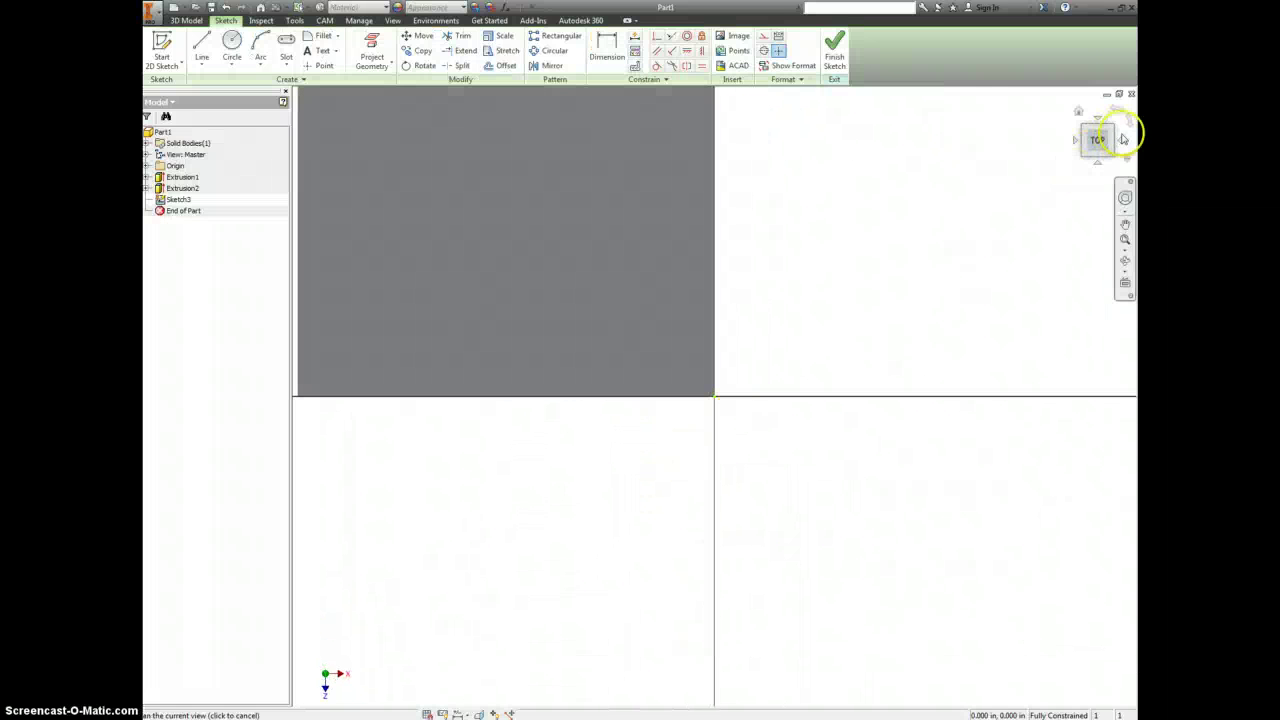
click(1128, 124)
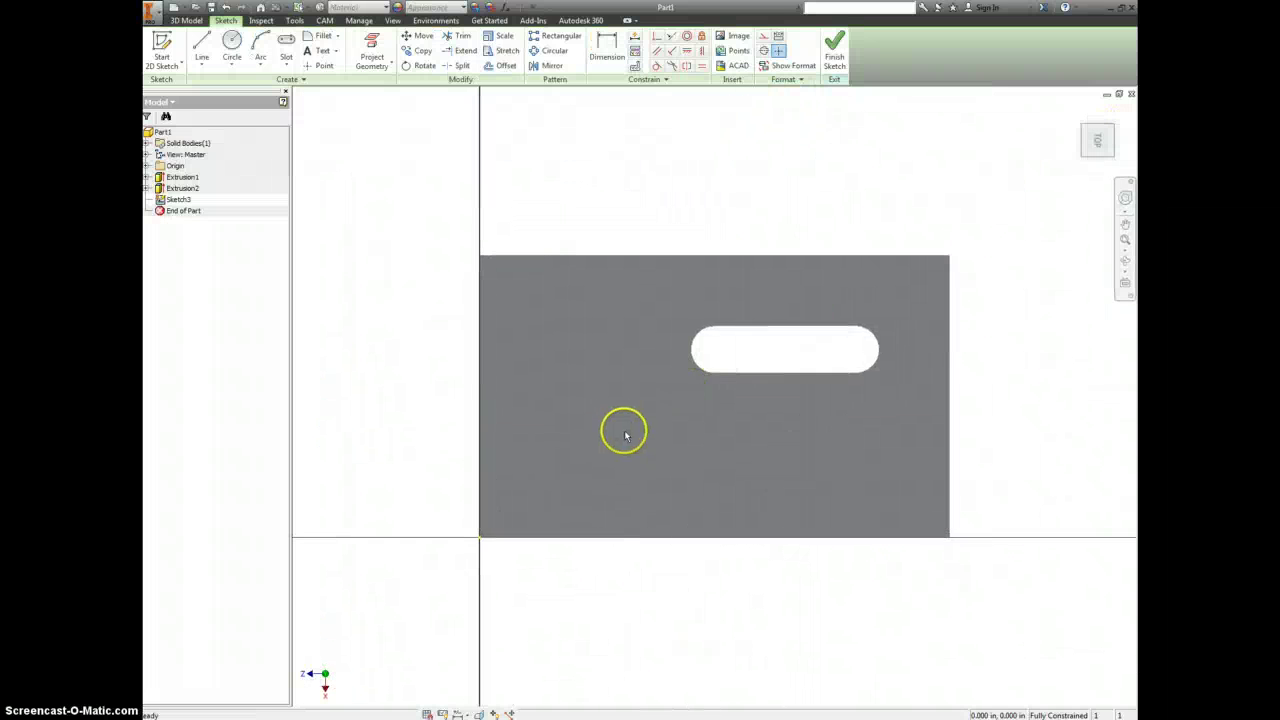
Step: Draw a small center-point circle near the plate's lower-left corner
right_click(543, 456)
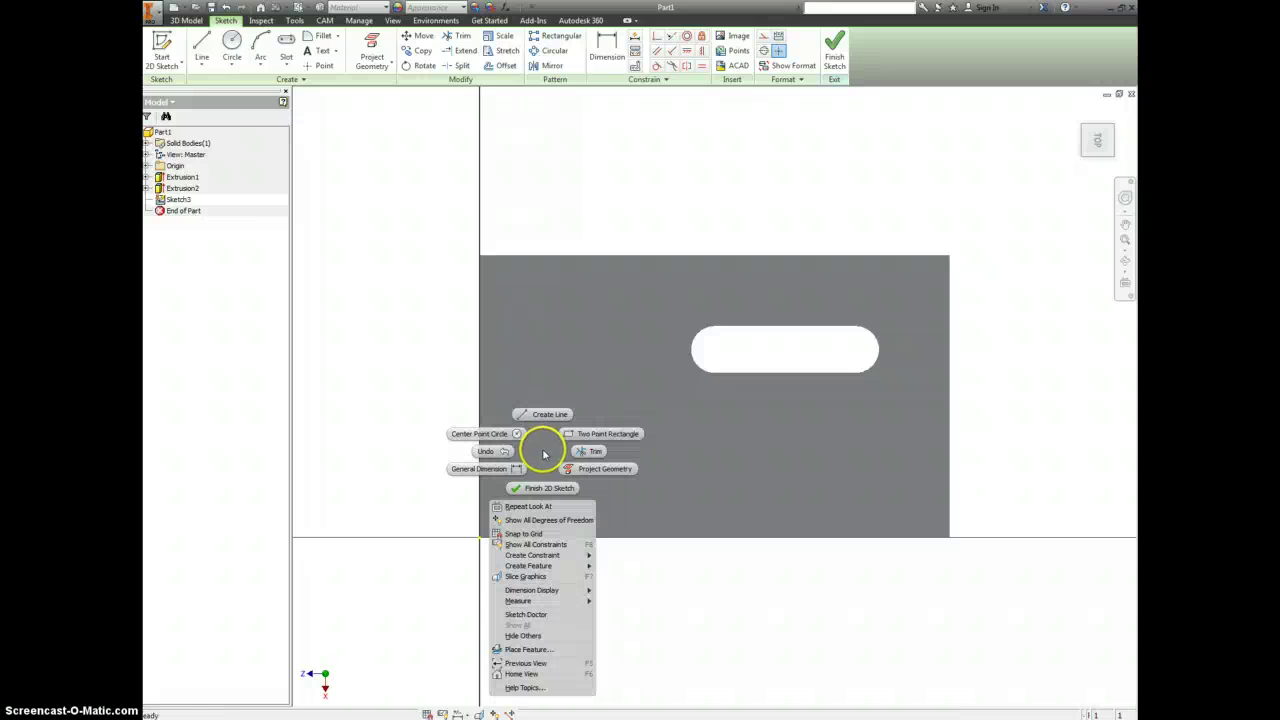
click(512, 434)
click(554, 457)
click(557, 479)
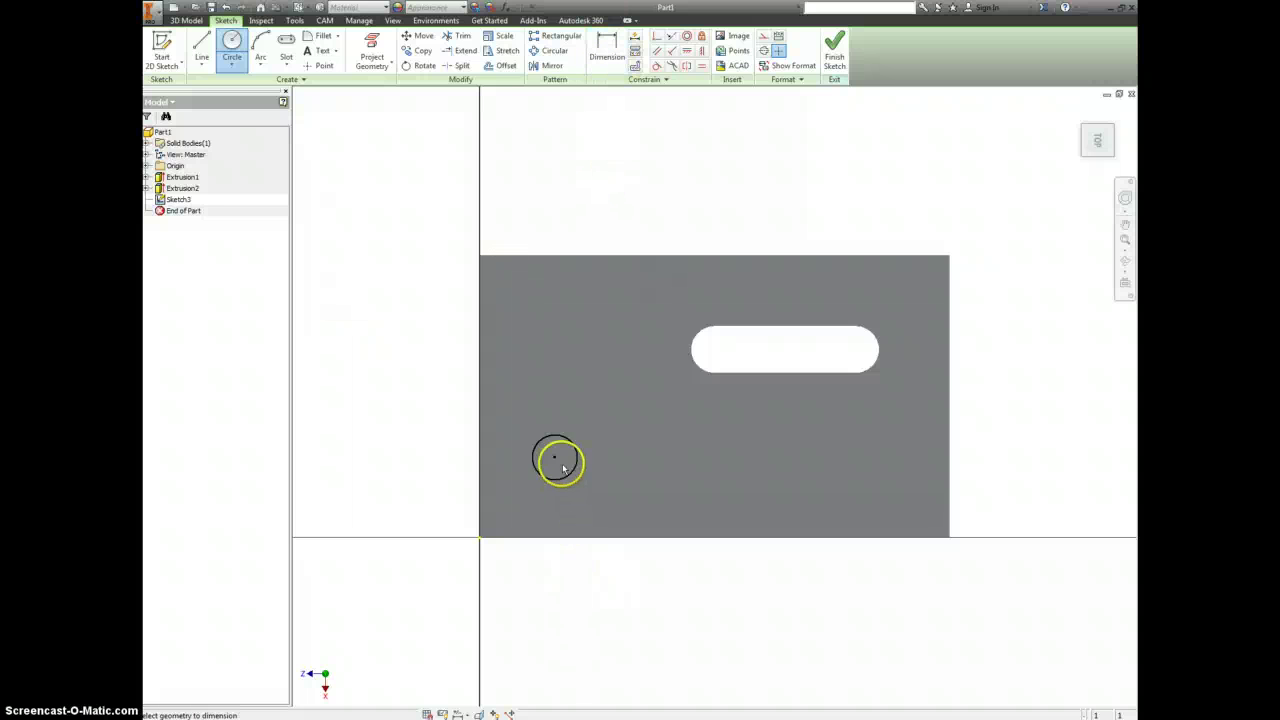
key(d)
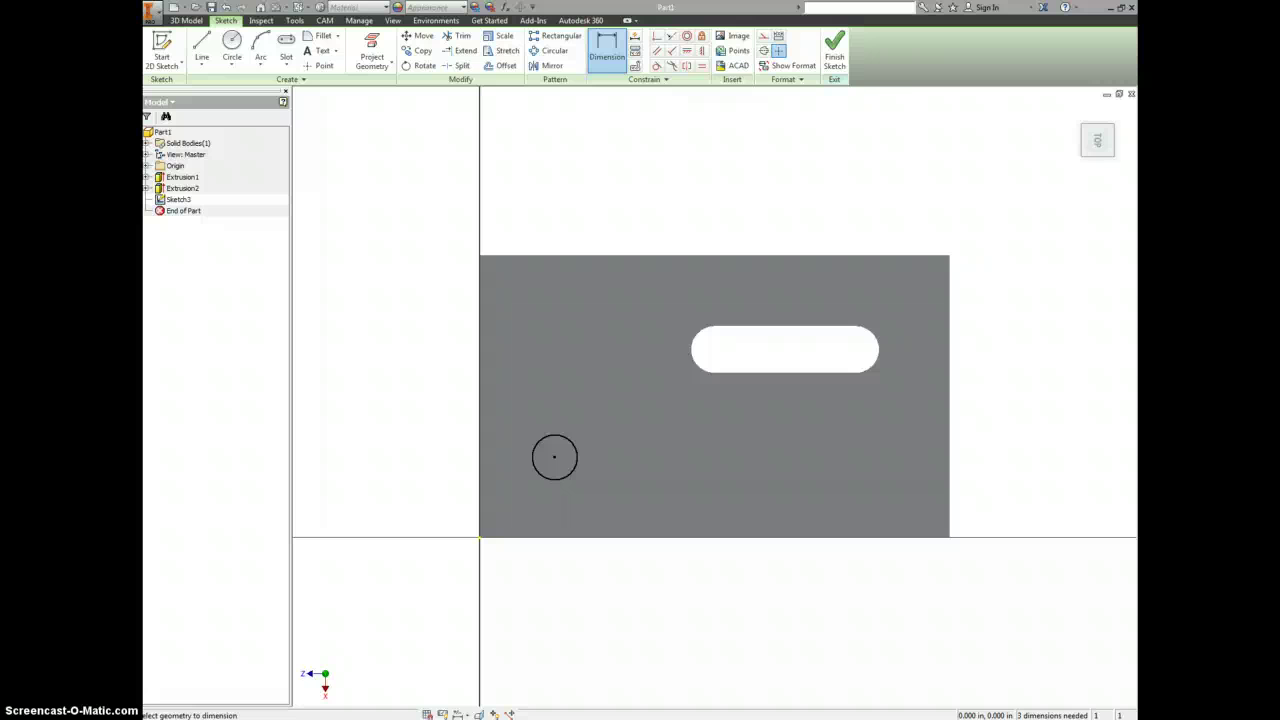
Step: Dimension the circle's distances from the left and top edges and its diameter
click(554, 458)
click(480, 457)
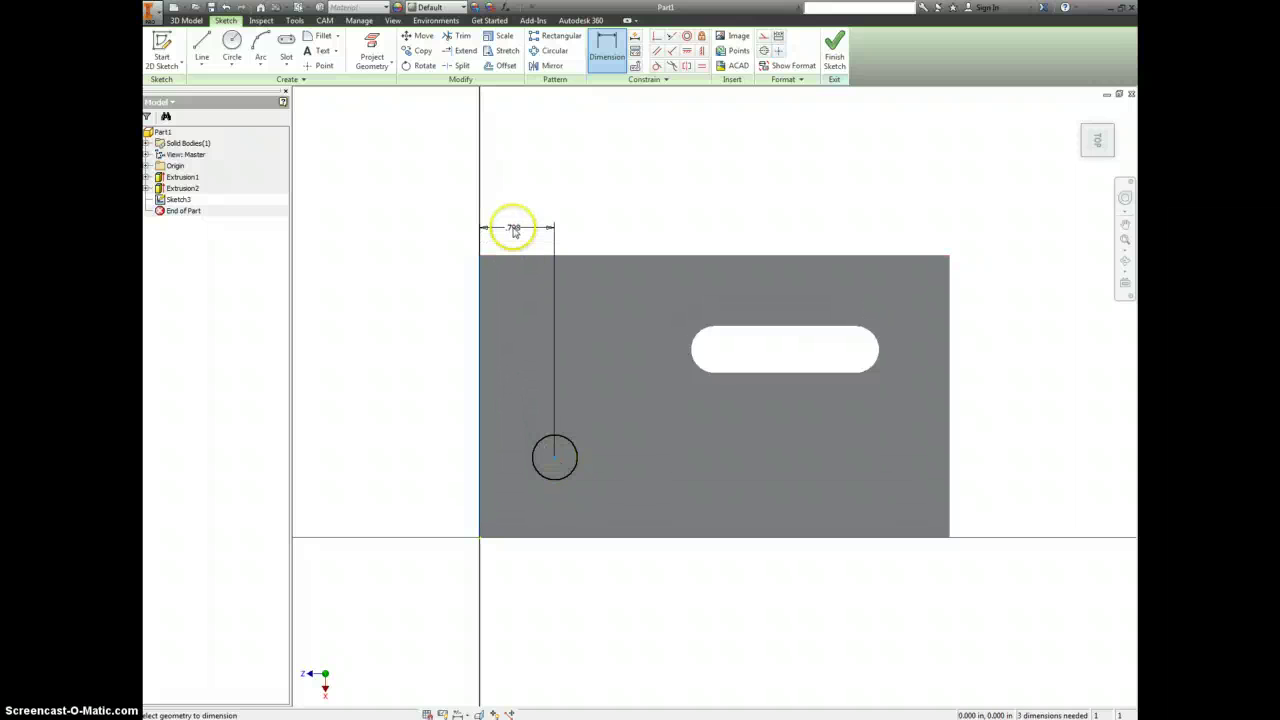
click(515, 221)
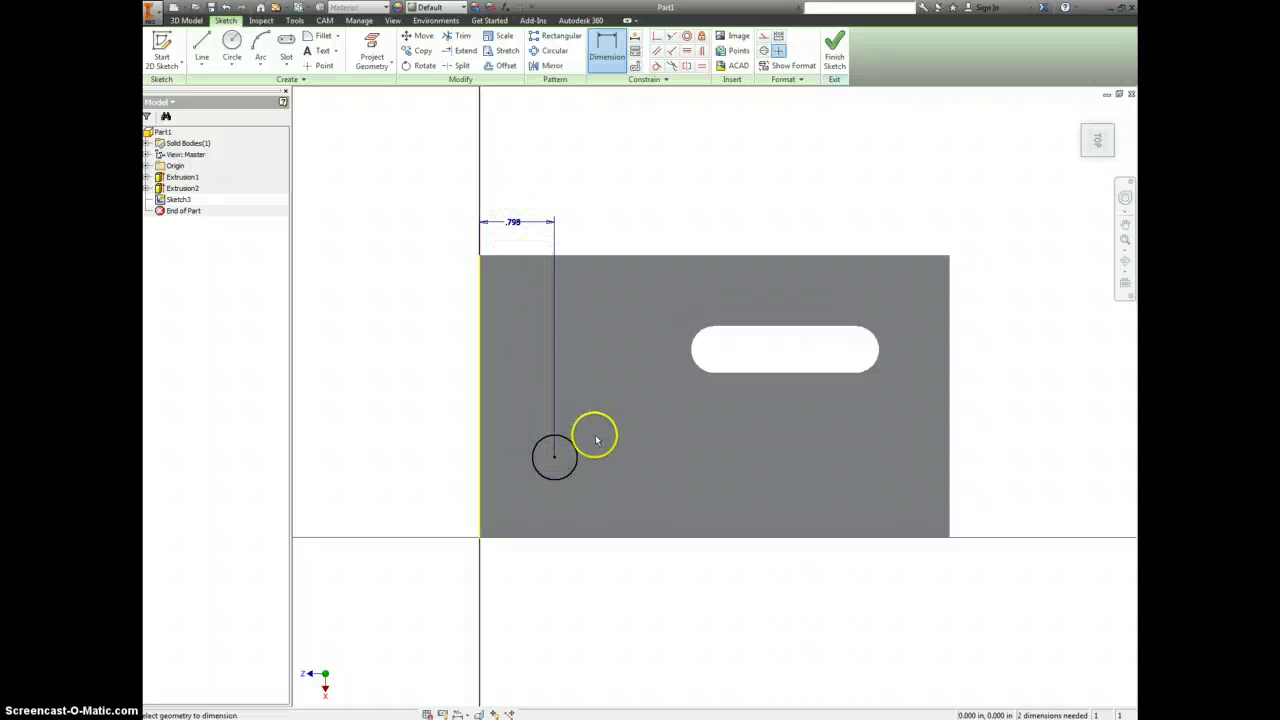
click(511, 256)
click(554, 457)
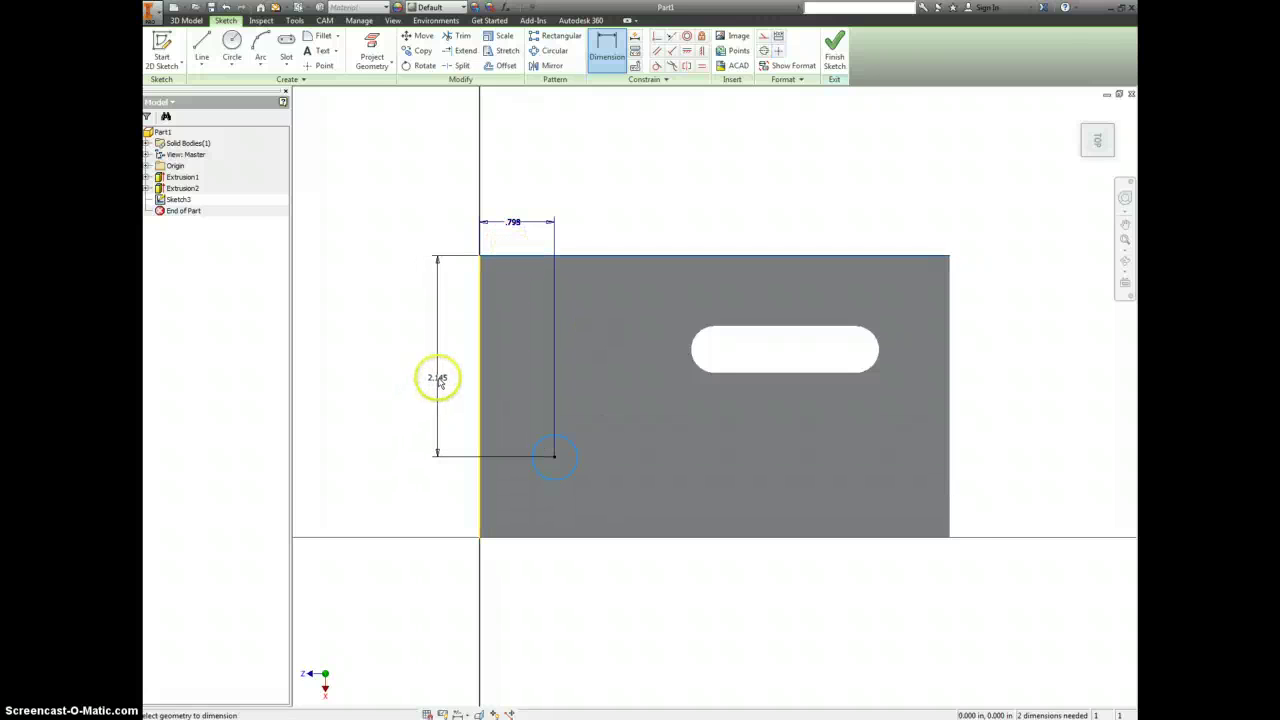
click(440, 381)
click(571, 471)
click(598, 508)
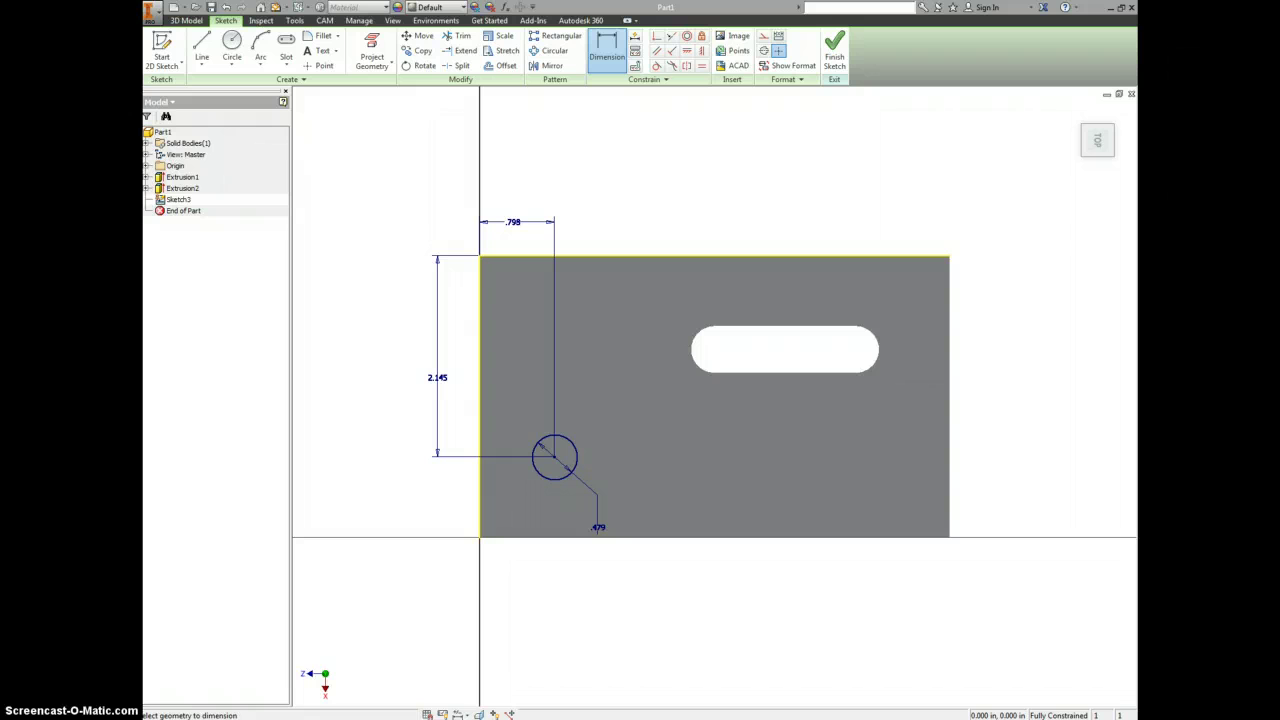
Step: Drive the circle dimensions with d1/4 (1.250), d0*2/3 (2.000) and diameter d7*.25
double_click(513, 223)
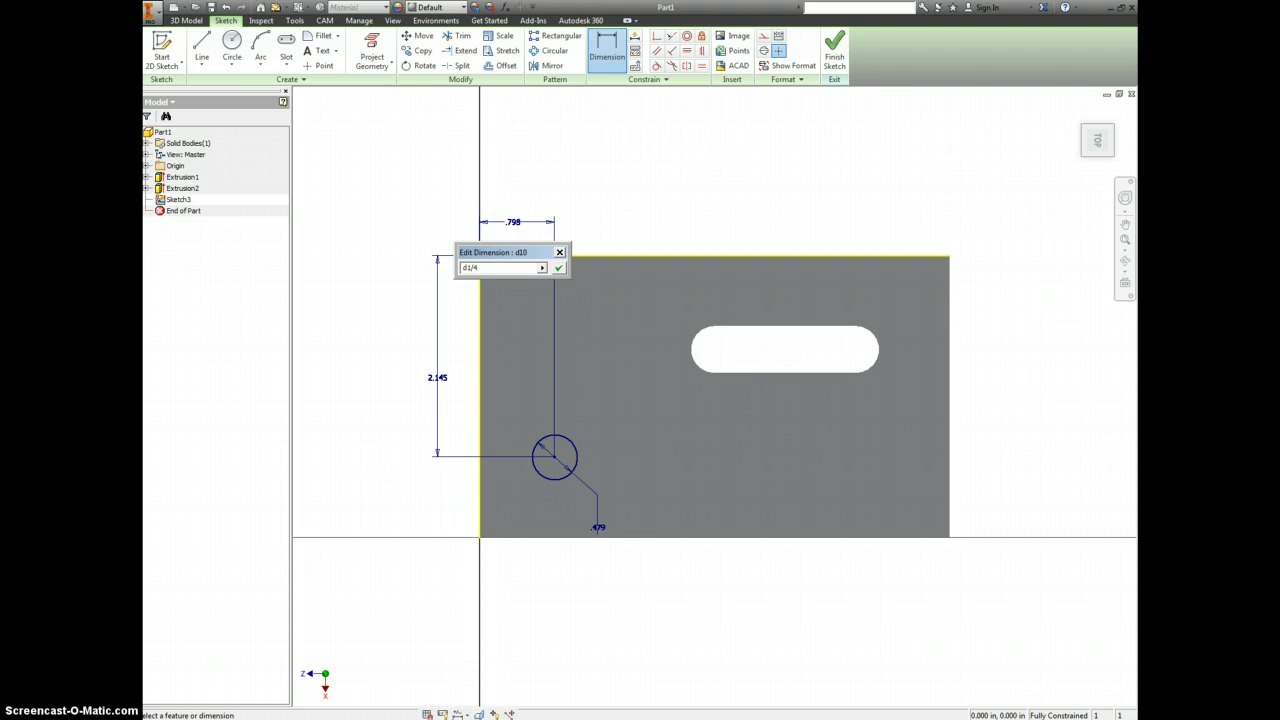
key(Return)
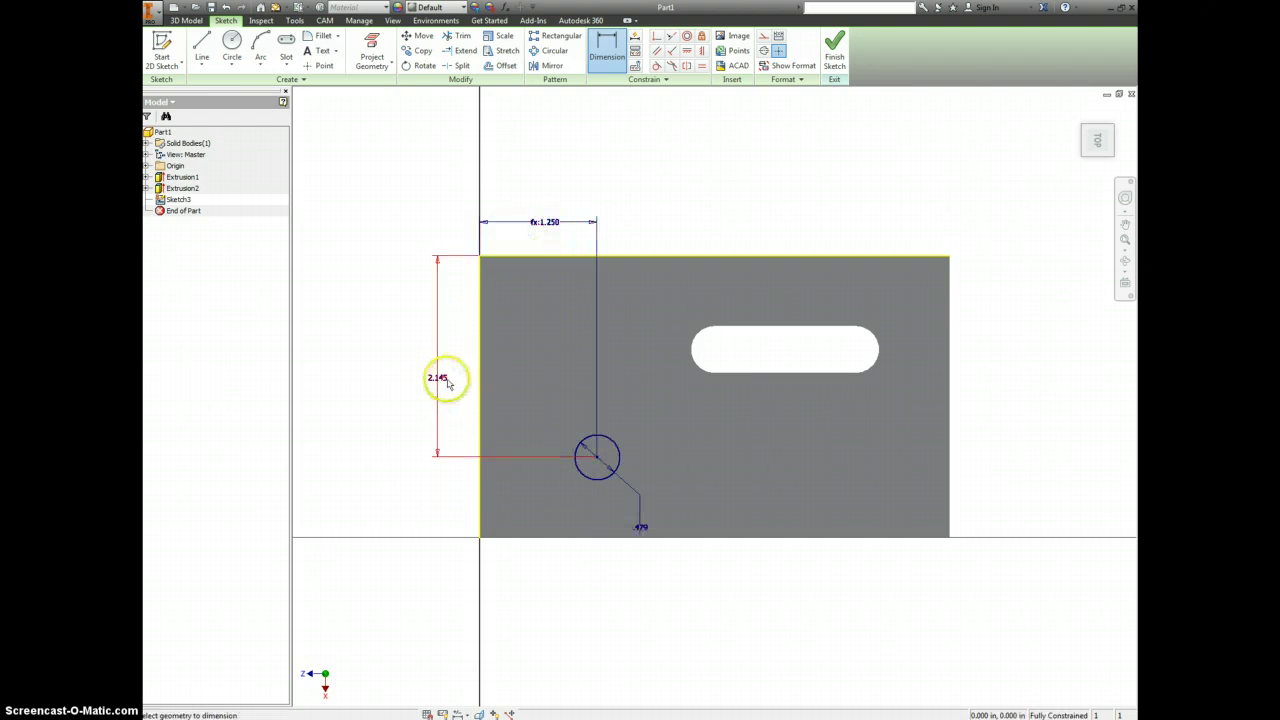
double_click(441, 378)
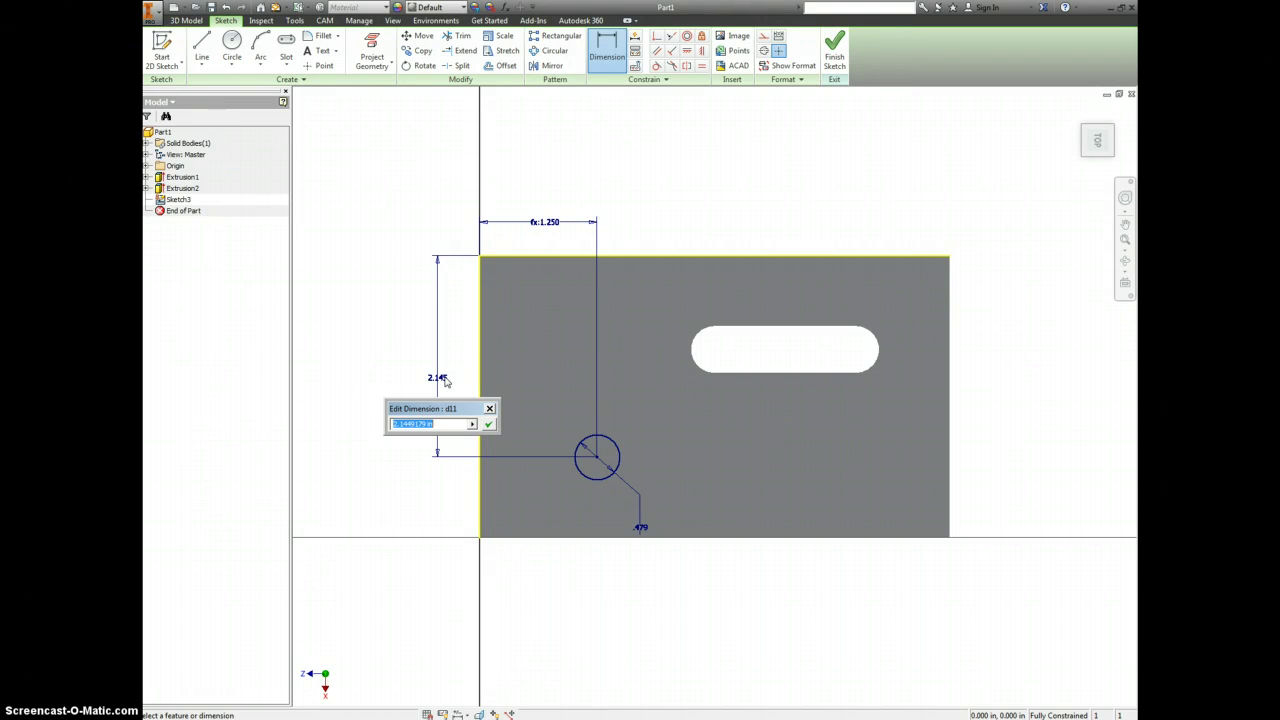
text(d0*2/3)
key(Return)
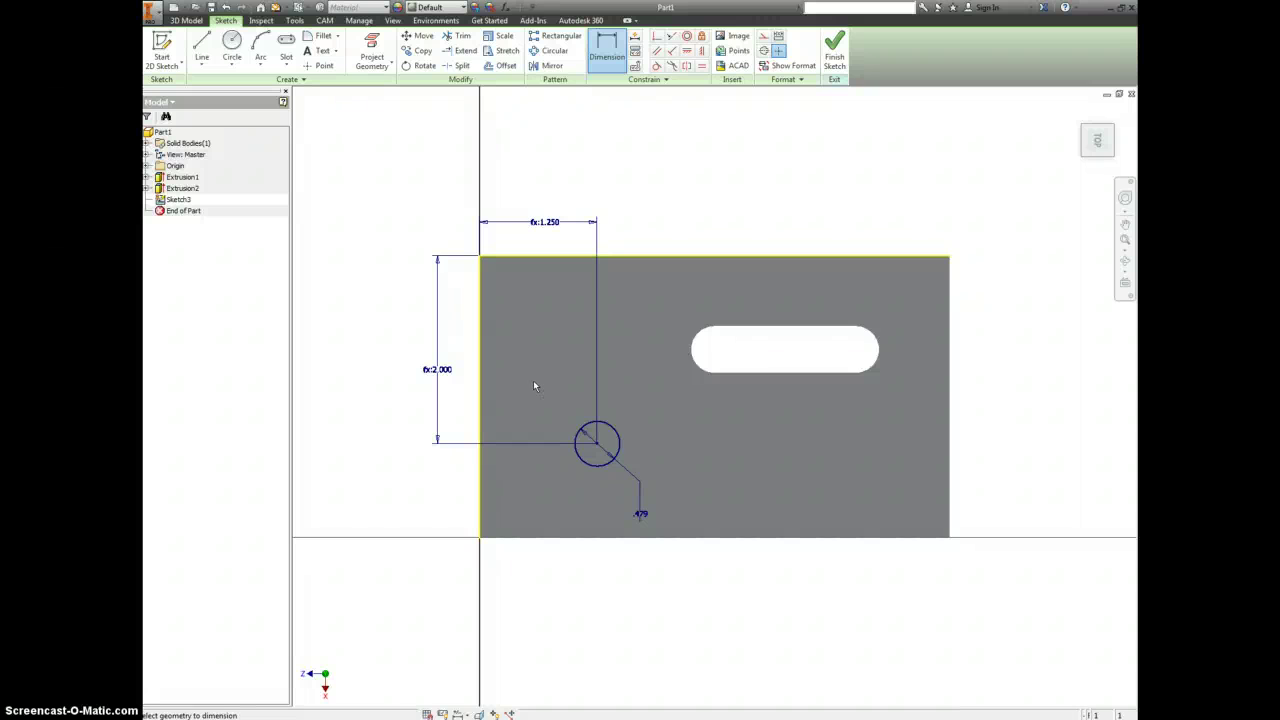
key(e)
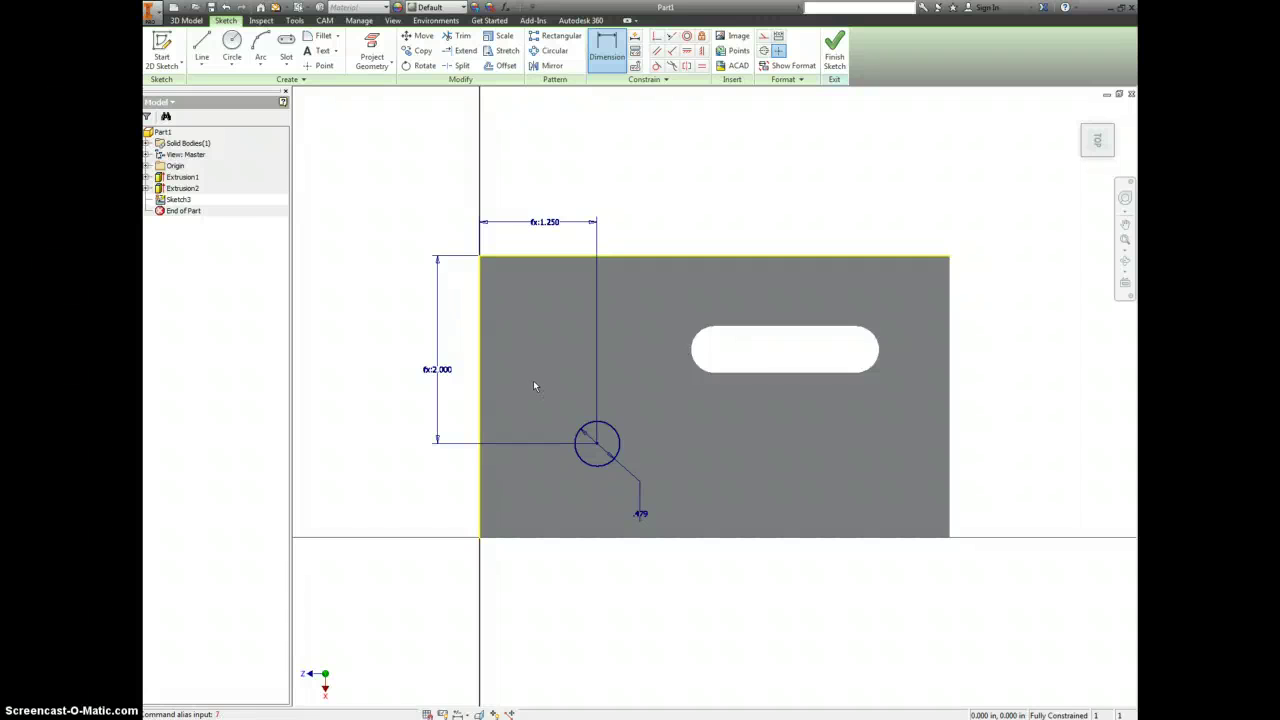
click(640, 513)
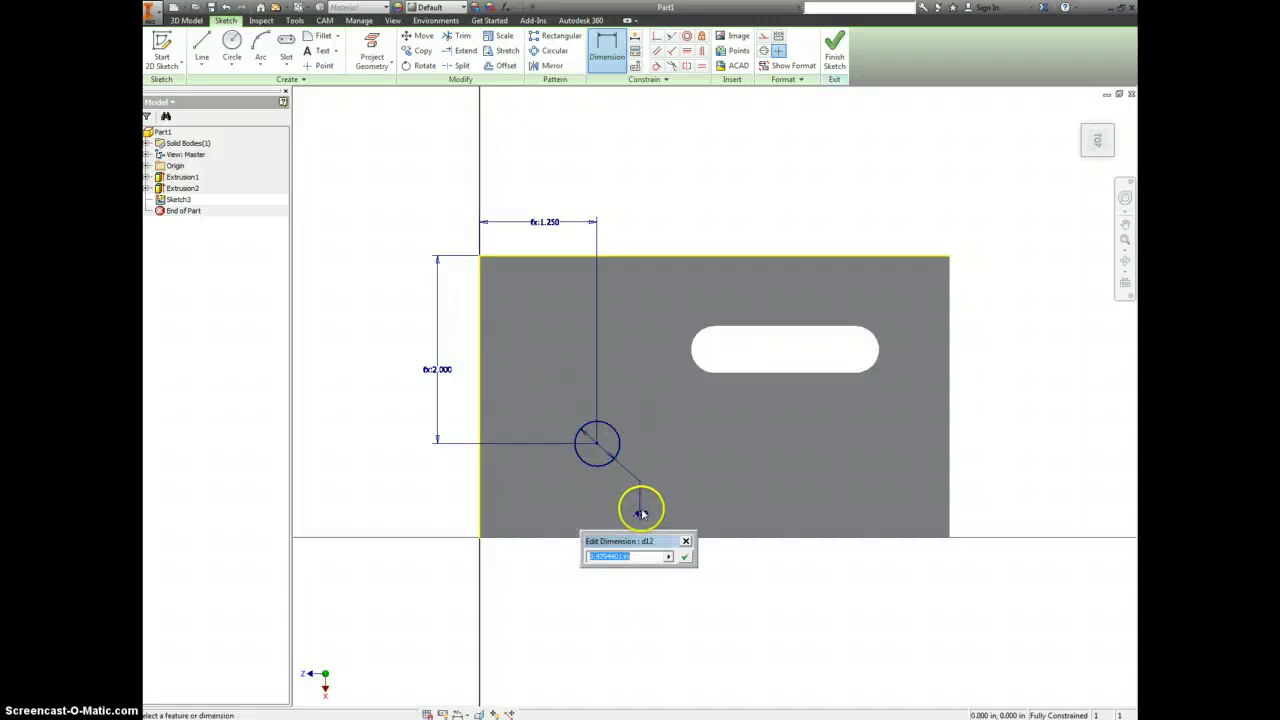
text(d7*.25)
key(Return)
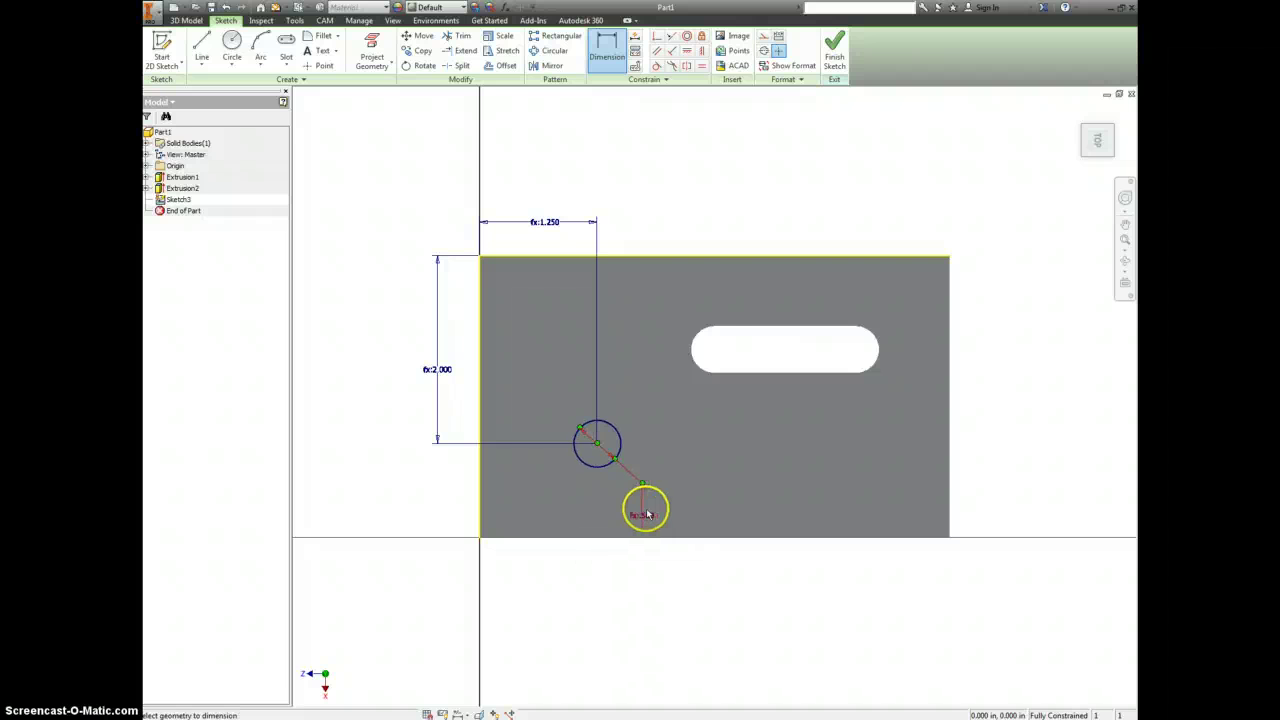
Step: Finish the sketch and extrude the circle as a cut through the plate
click(833, 45)
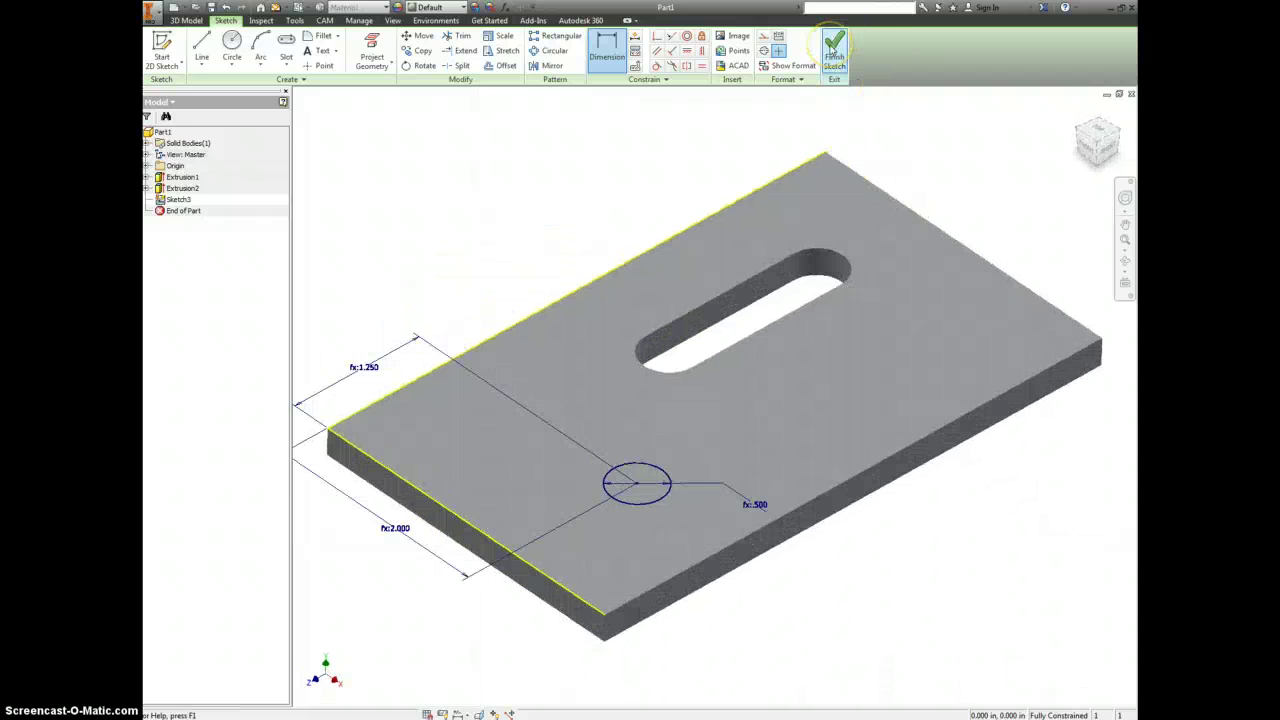
key(e)
click(648, 484)
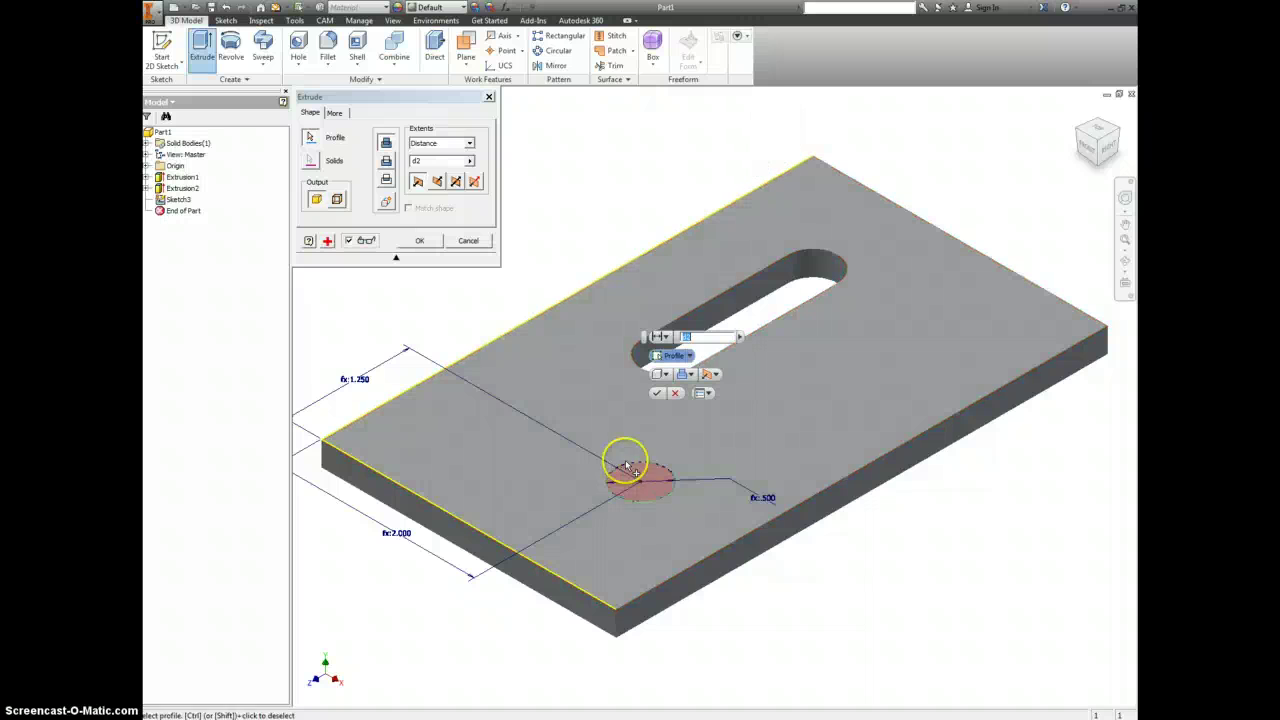
click(387, 161)
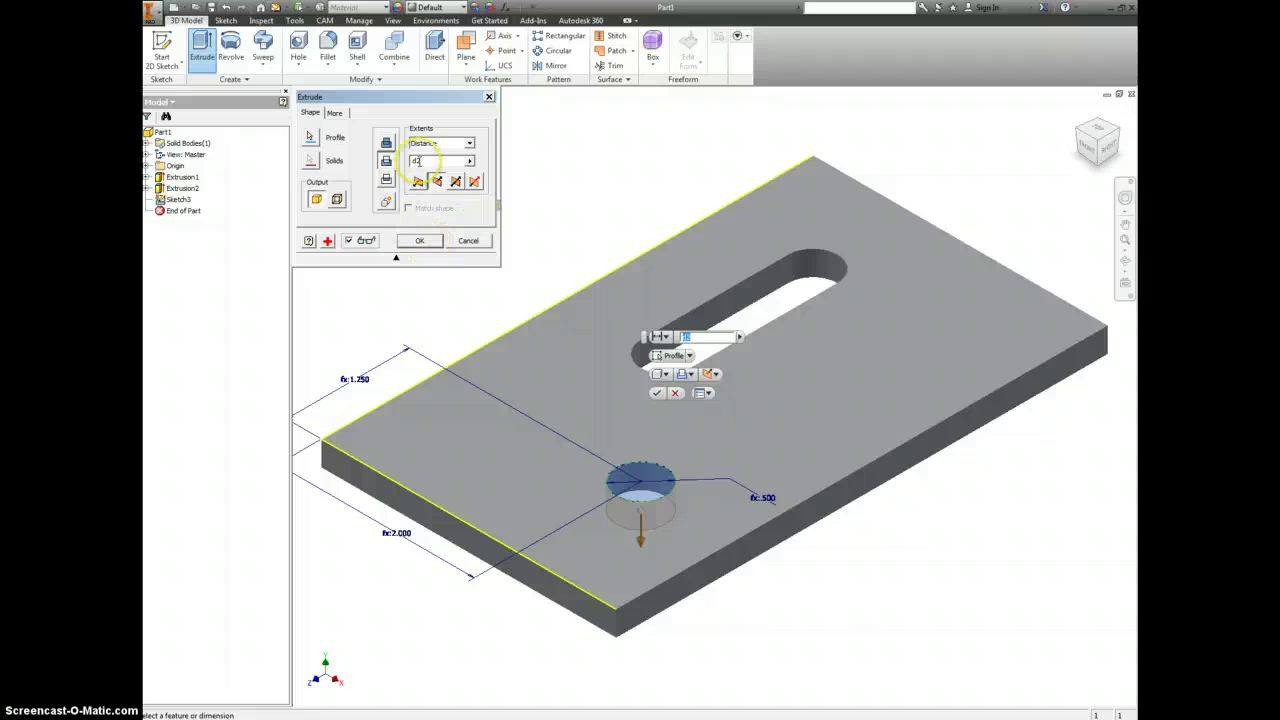
click(419, 241)
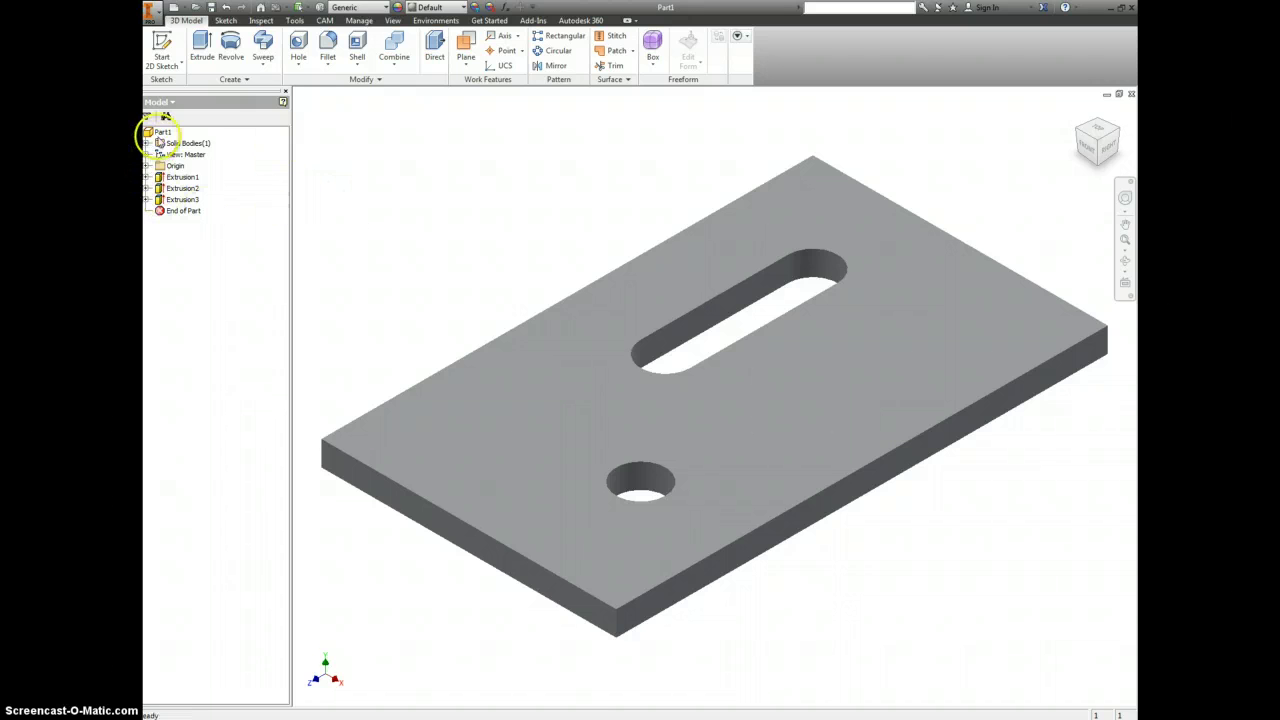
Step: Set the part material to Gold in iProperties, giving 2.416 lbmass and 3.464 in^3
right_click(160, 137)
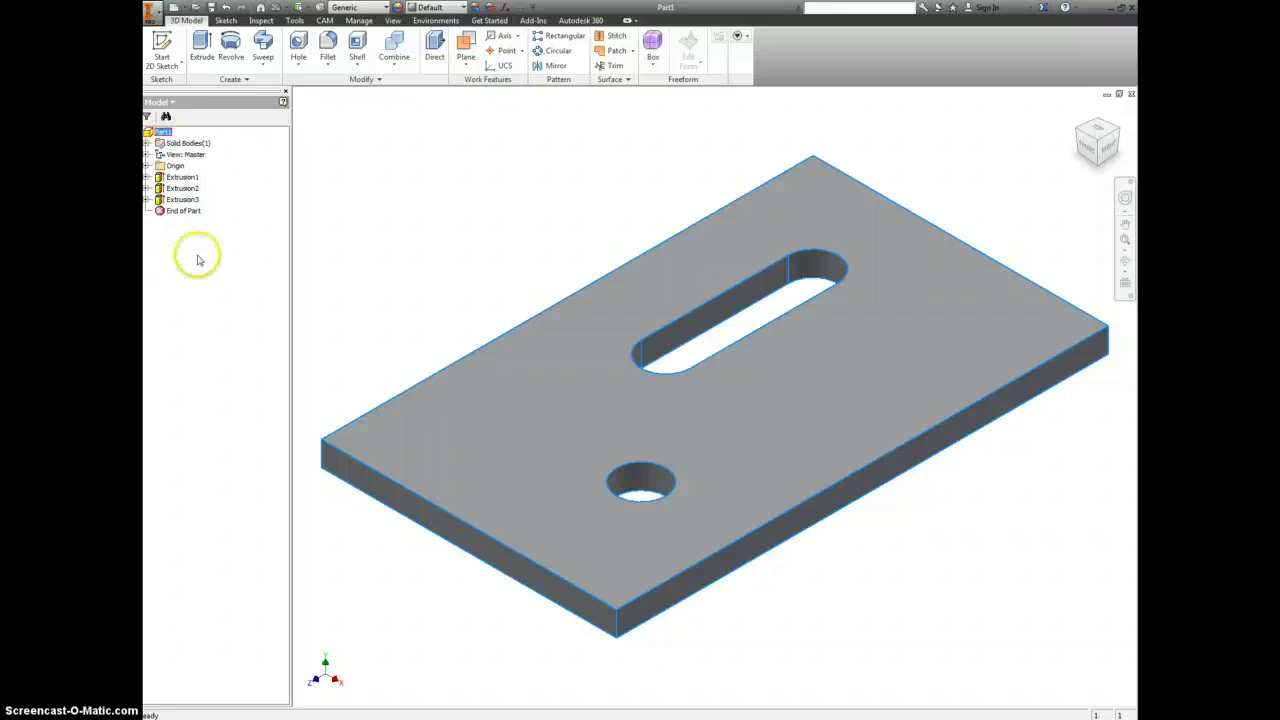
click(194, 255)
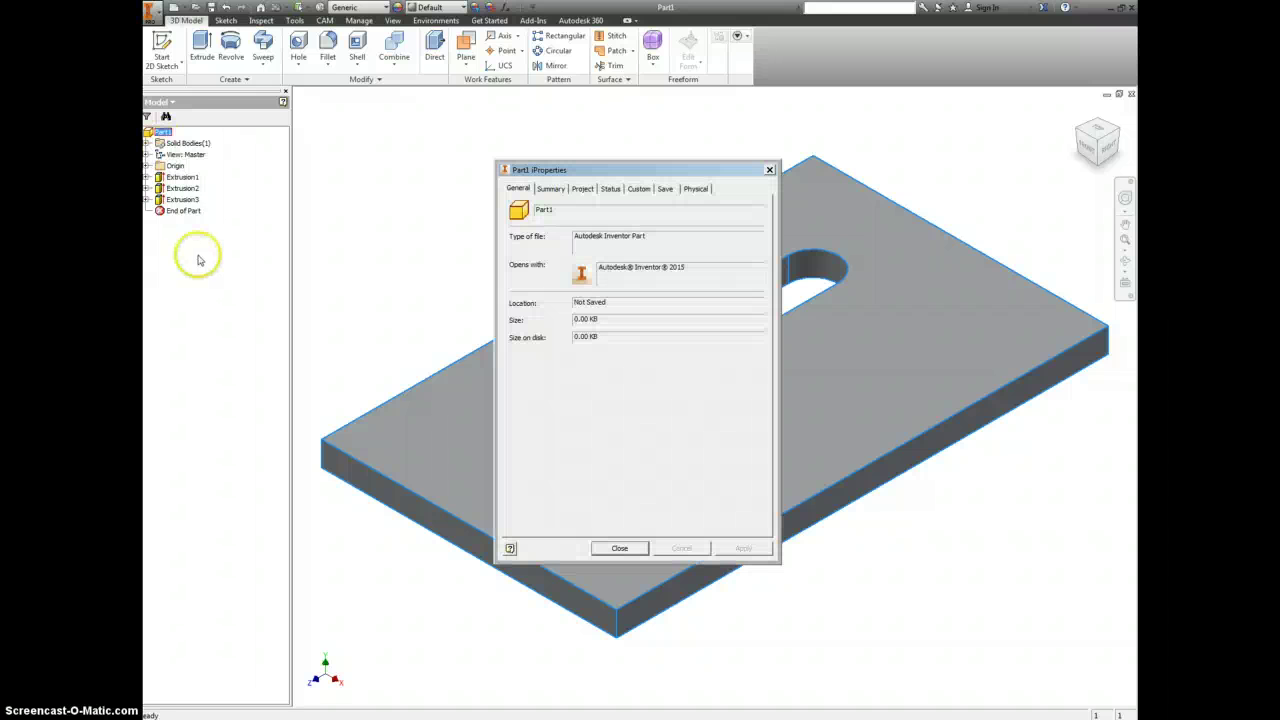
click(695, 189)
click(670, 250)
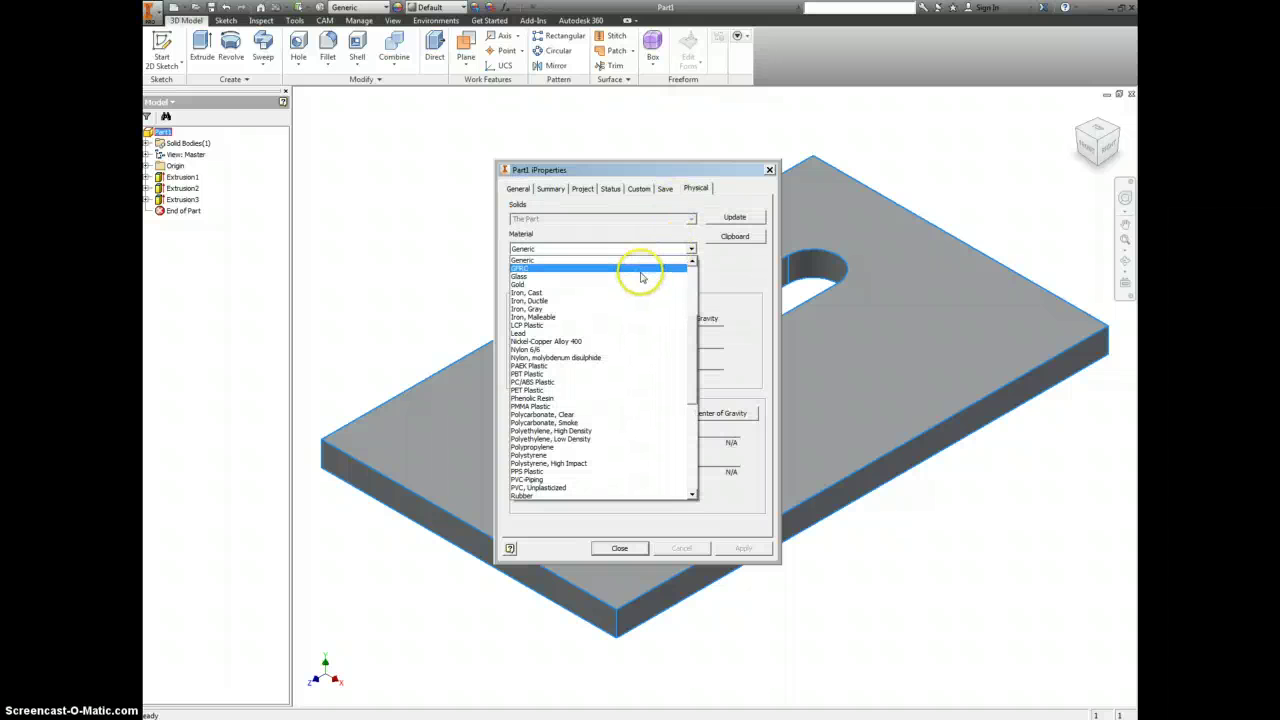
click(641, 284)
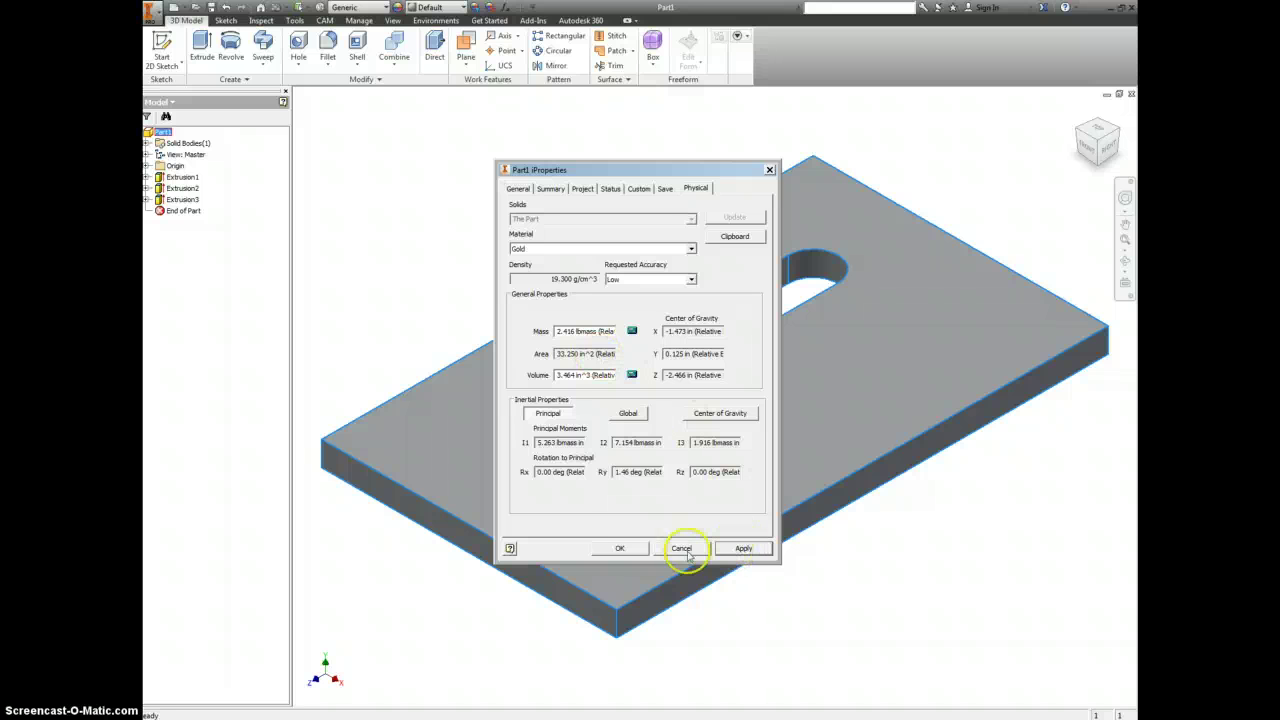
click(624, 548)
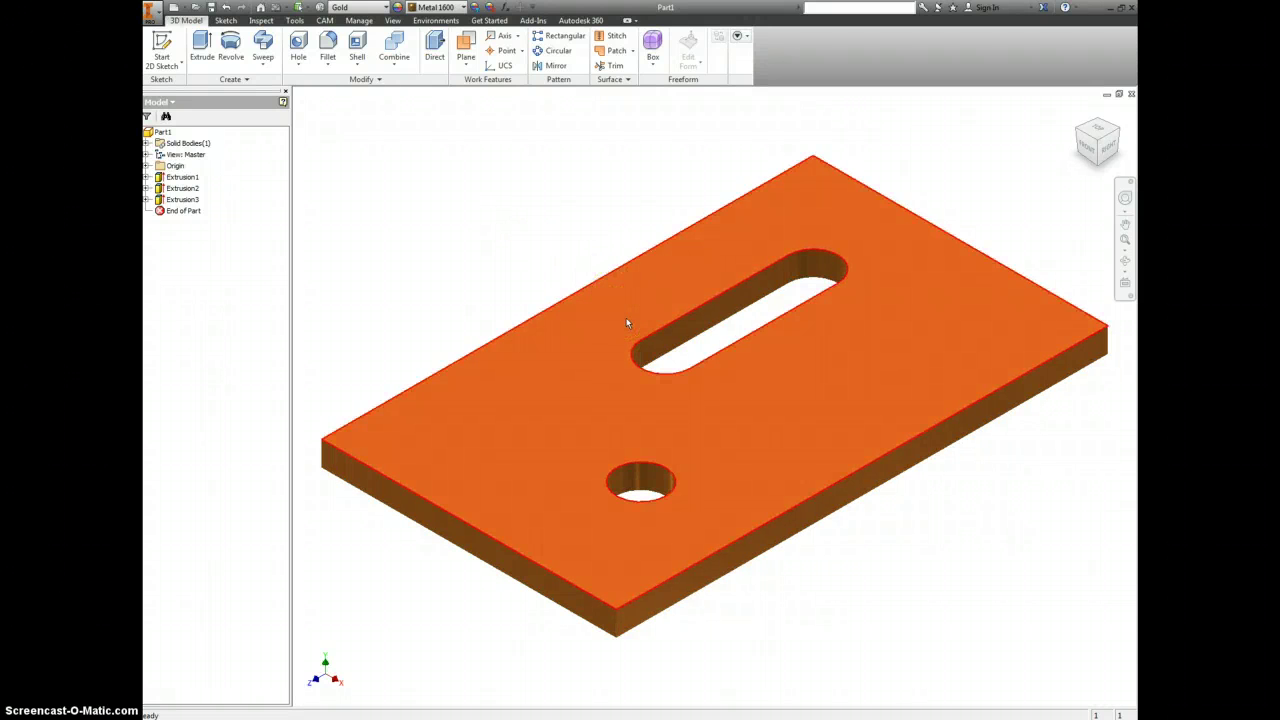
Step: Change the d0 equation from 3 in to 1.5 in and fit the resized plate to the window
click(358, 20)
click(268, 48)
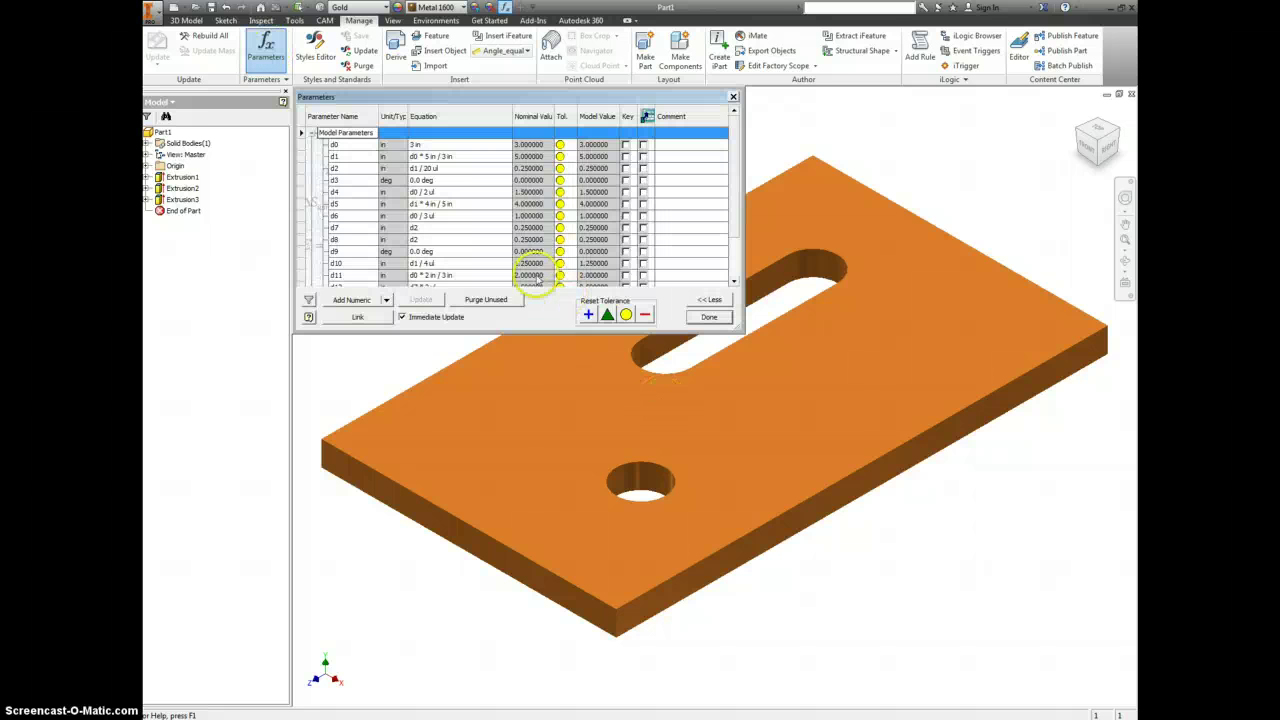
click(431, 144)
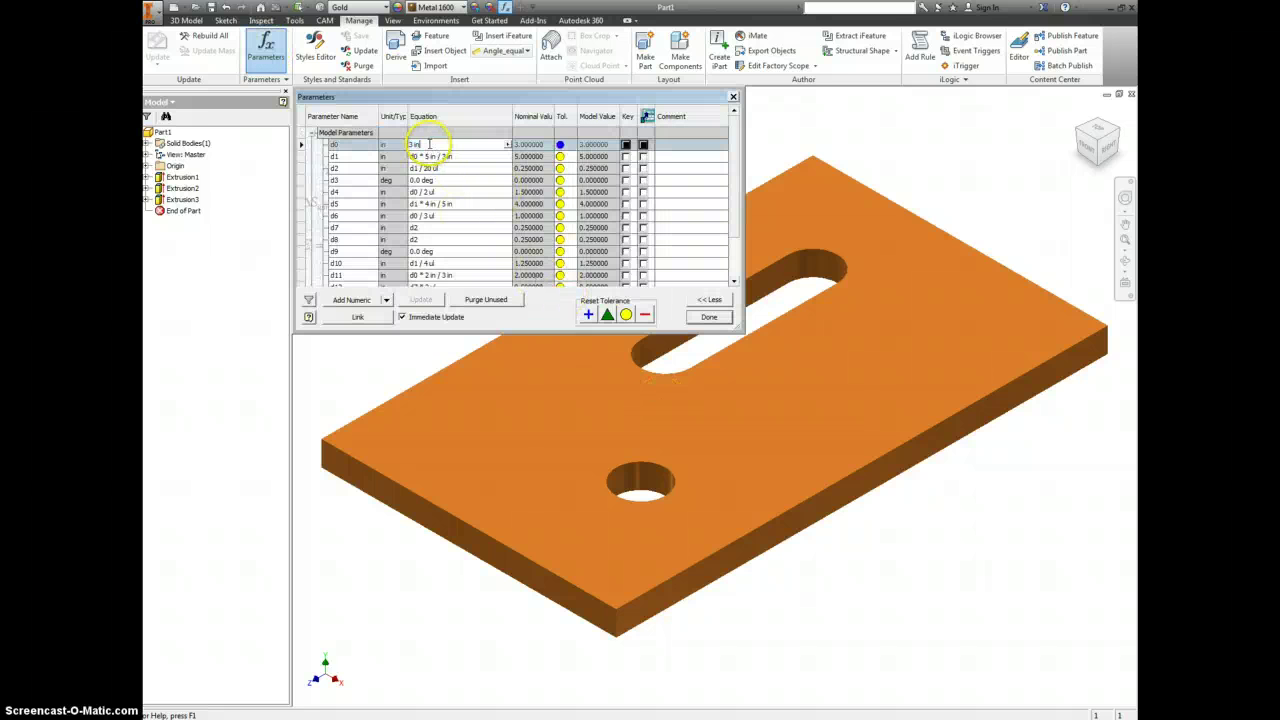
drag(415, 145, 405, 147)
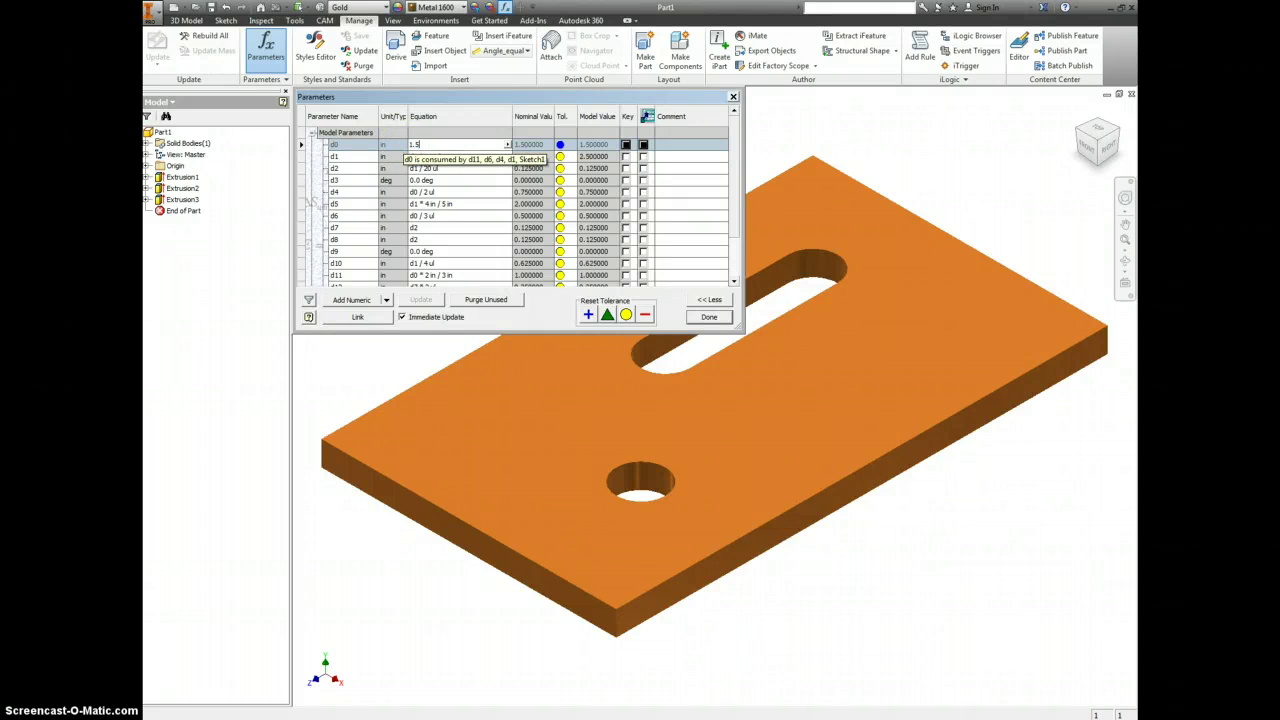
text(1.5)
key(Return)
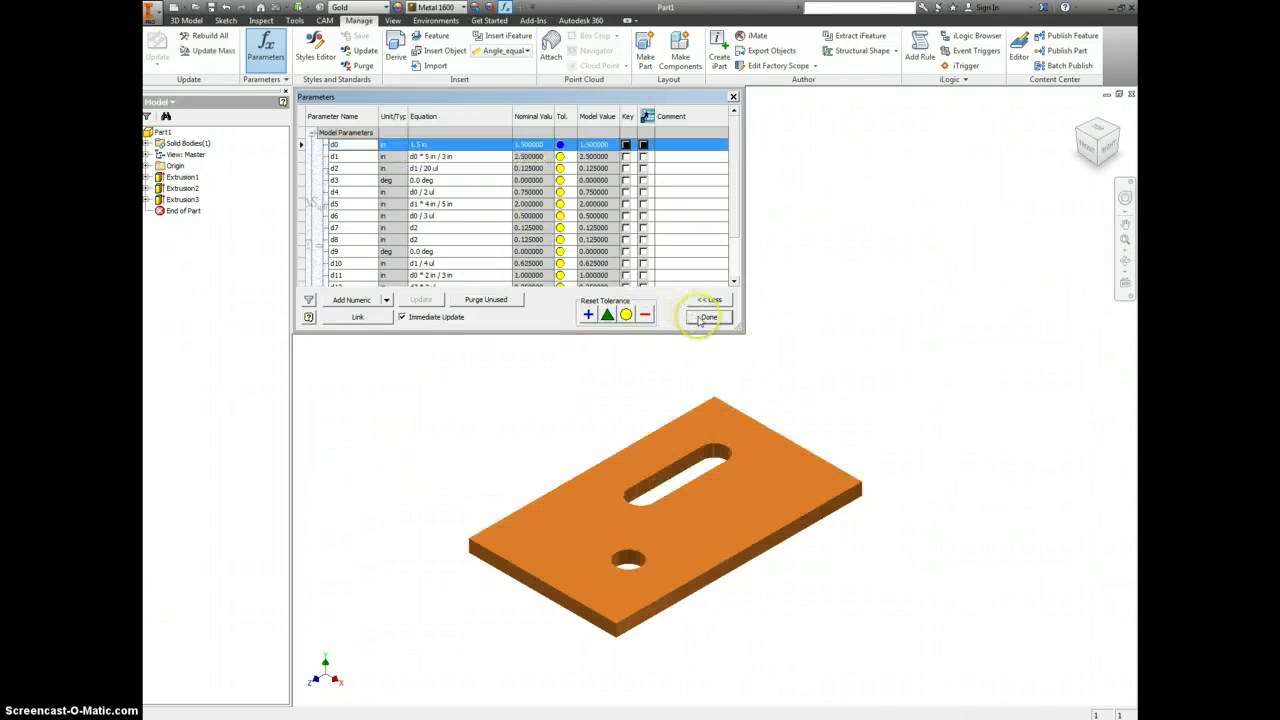
click(707, 317)
key(Home)
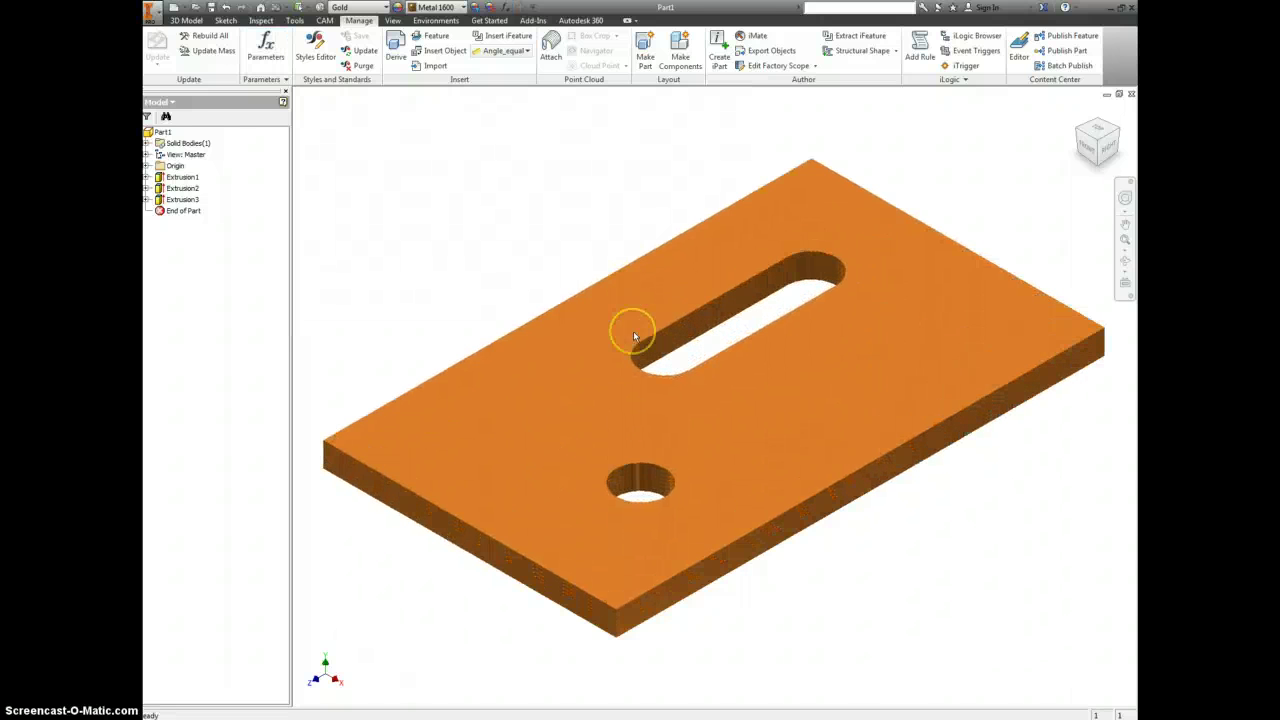
right_click(159, 132)
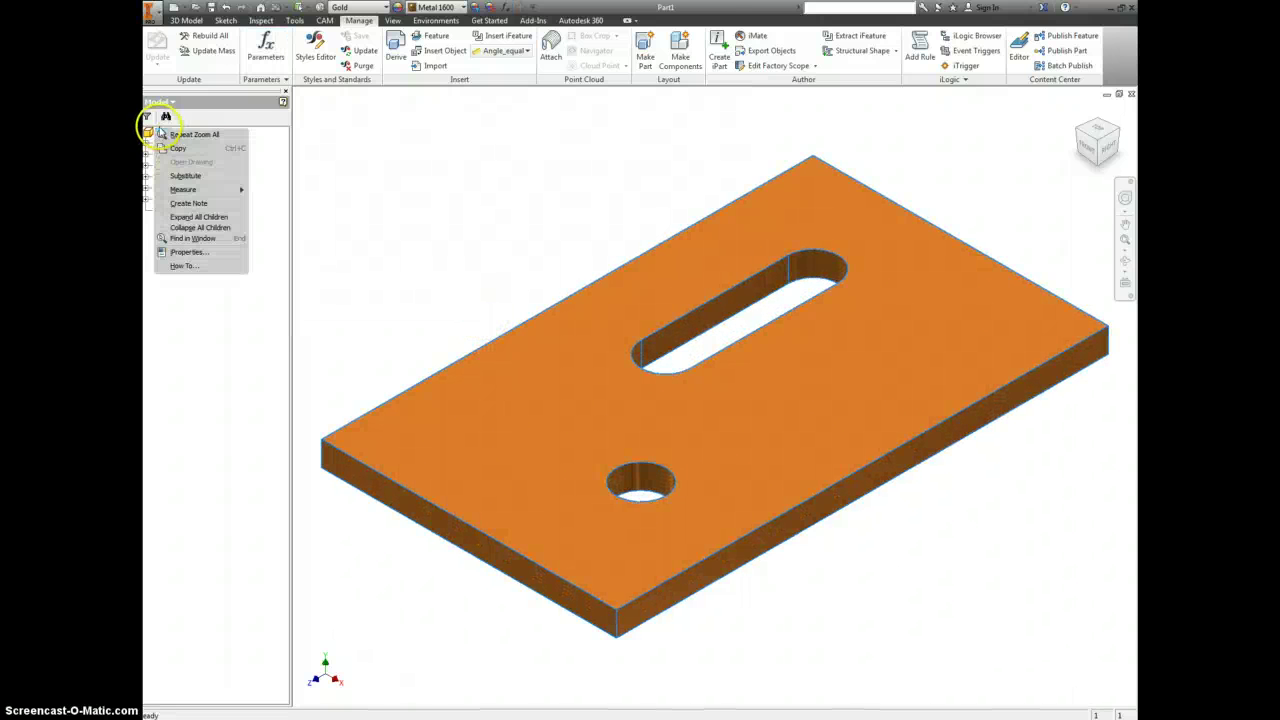
click(188, 252)
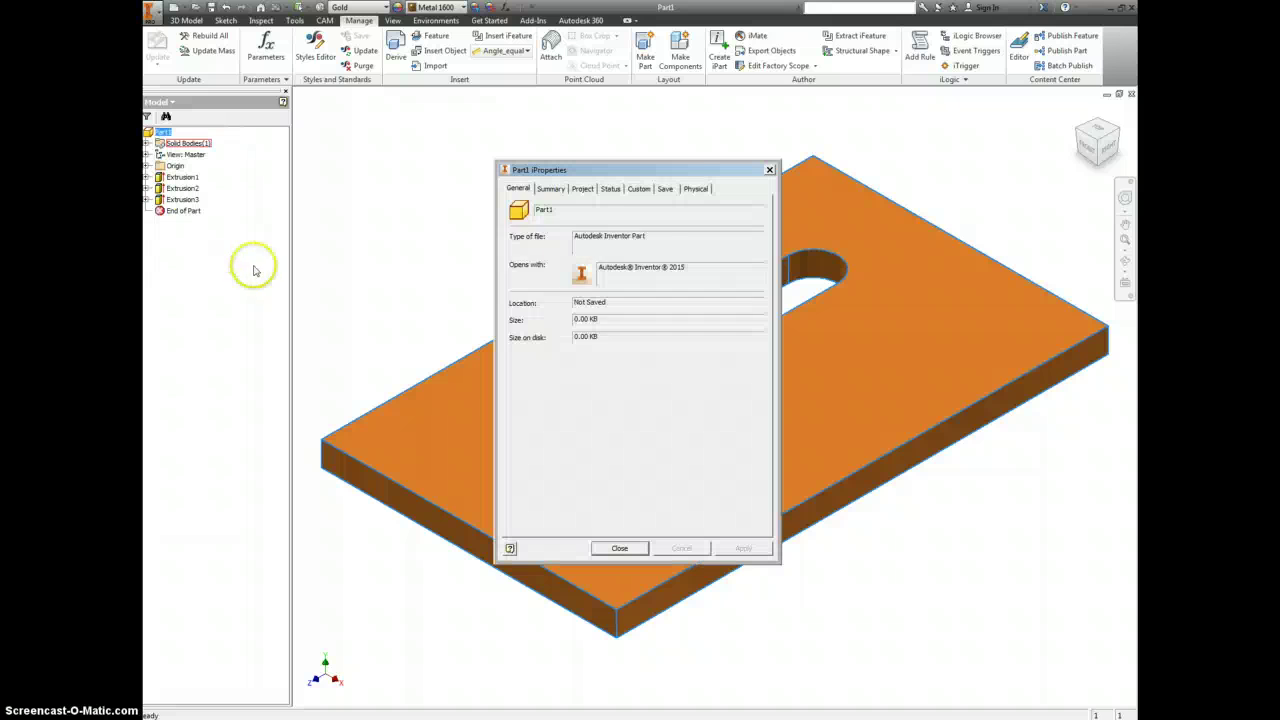
click(695, 189)
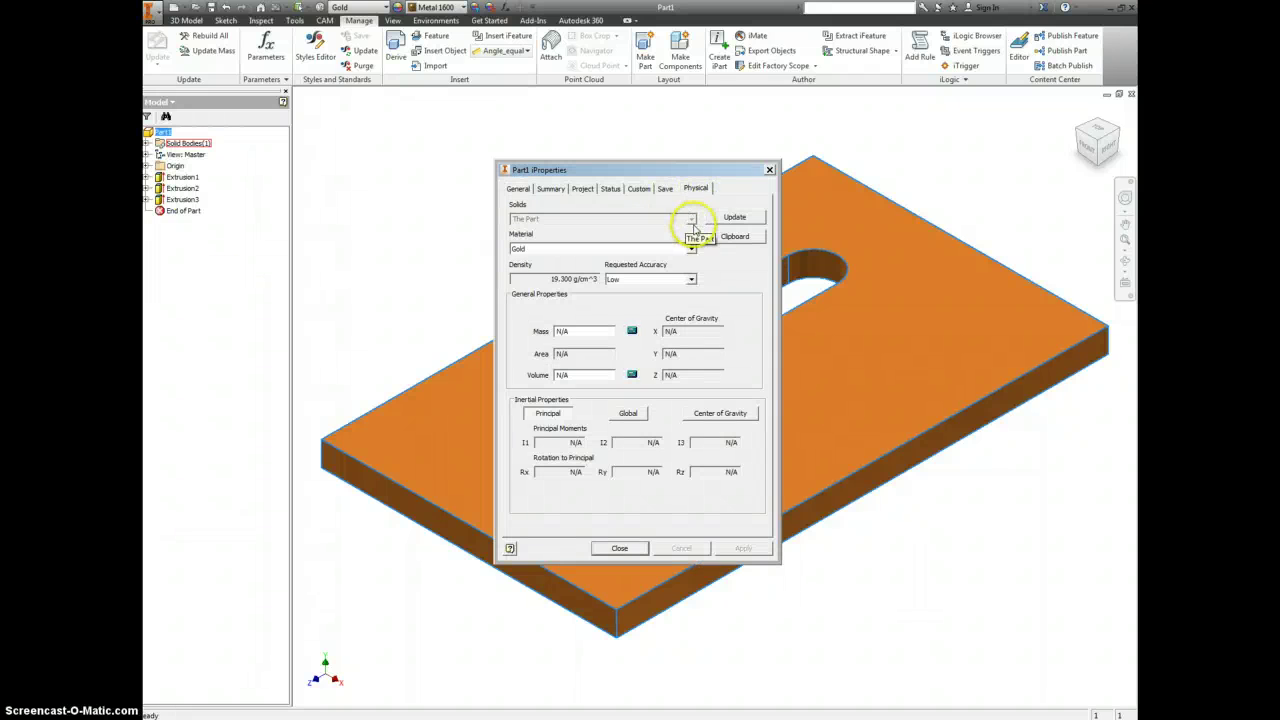
click(735, 218)
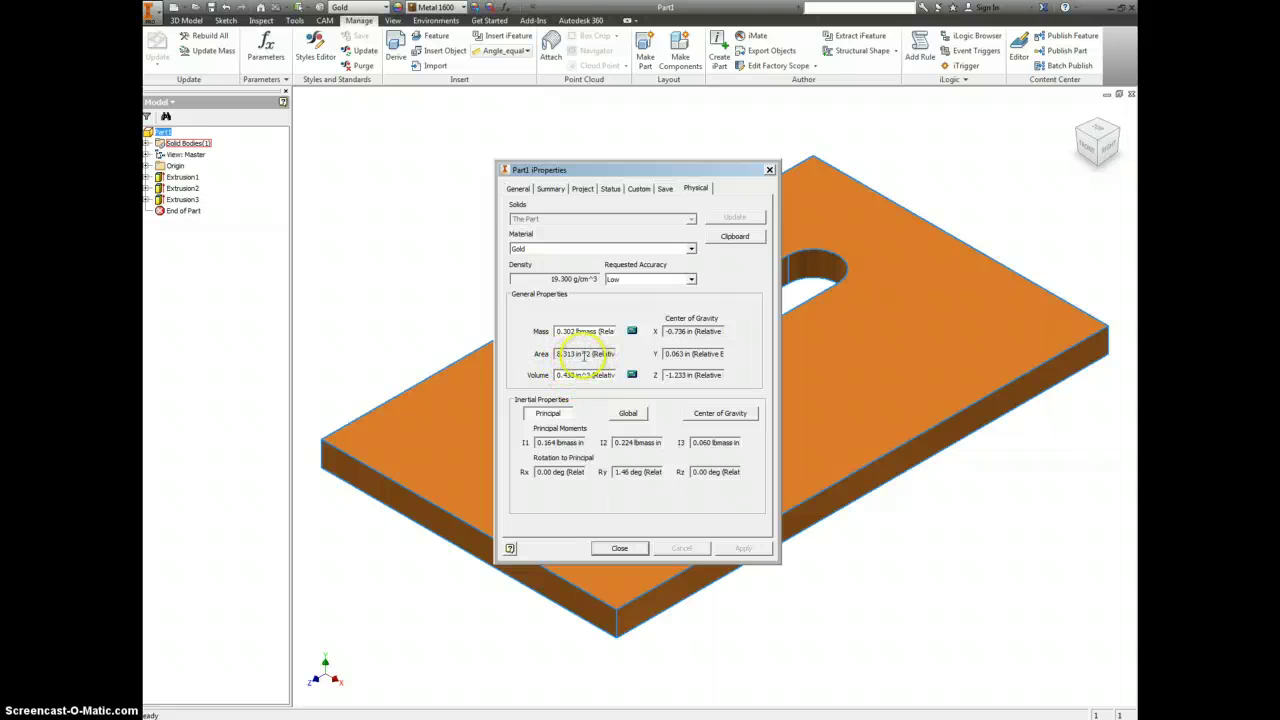
click(621, 549)
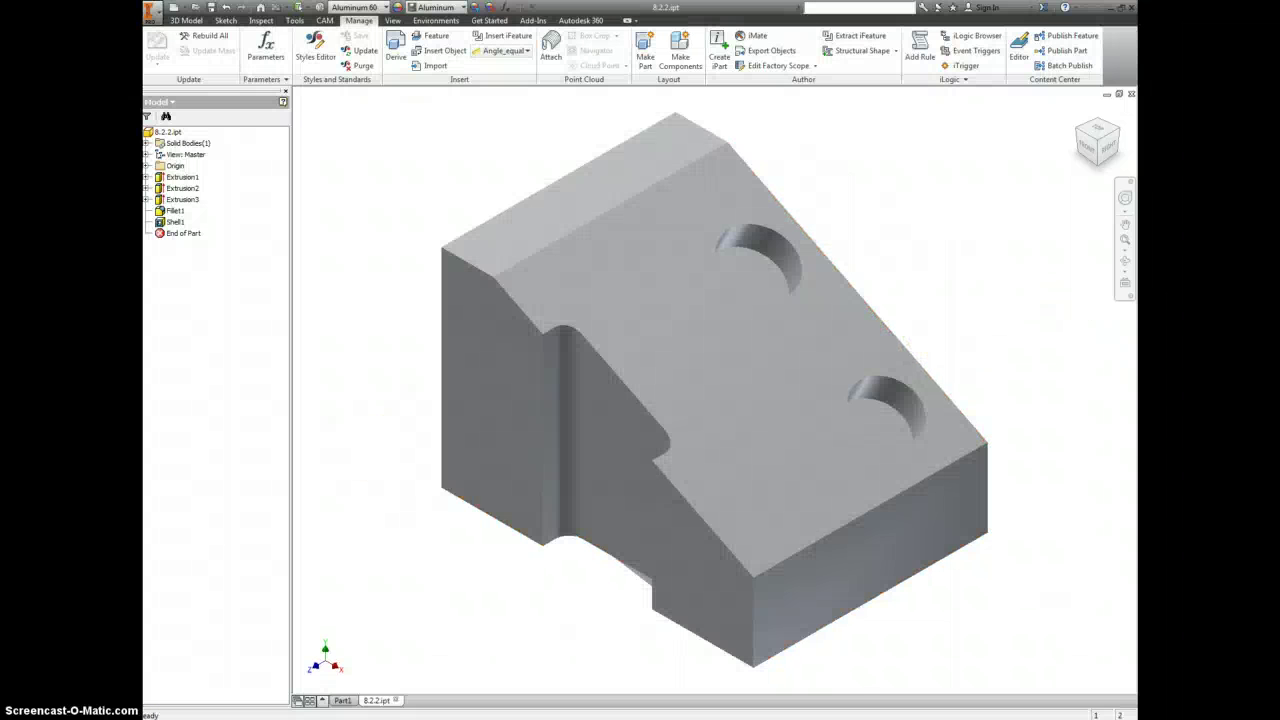
Step: Review the parametric constraints list in the Word assignment, then return to the Inventor block model
key(alt+Tab)
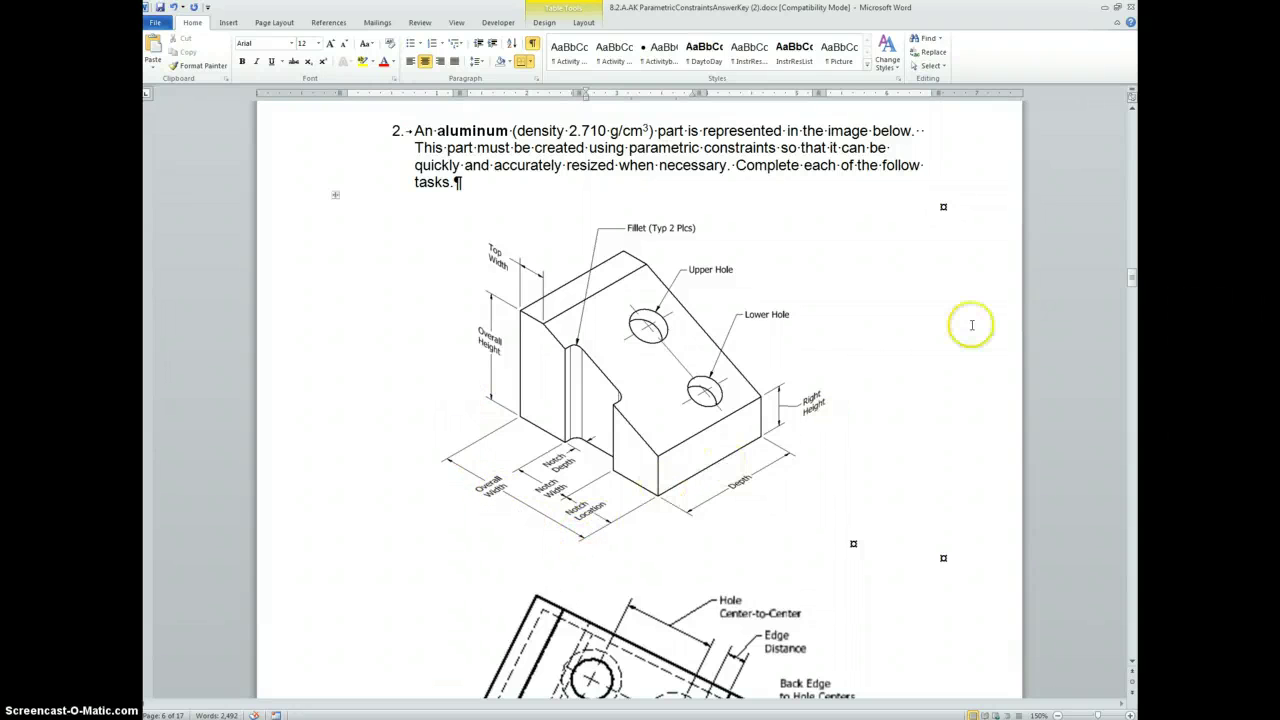
drag(1134, 276, 1136, 322)
scroll(880, 340, up, 4)
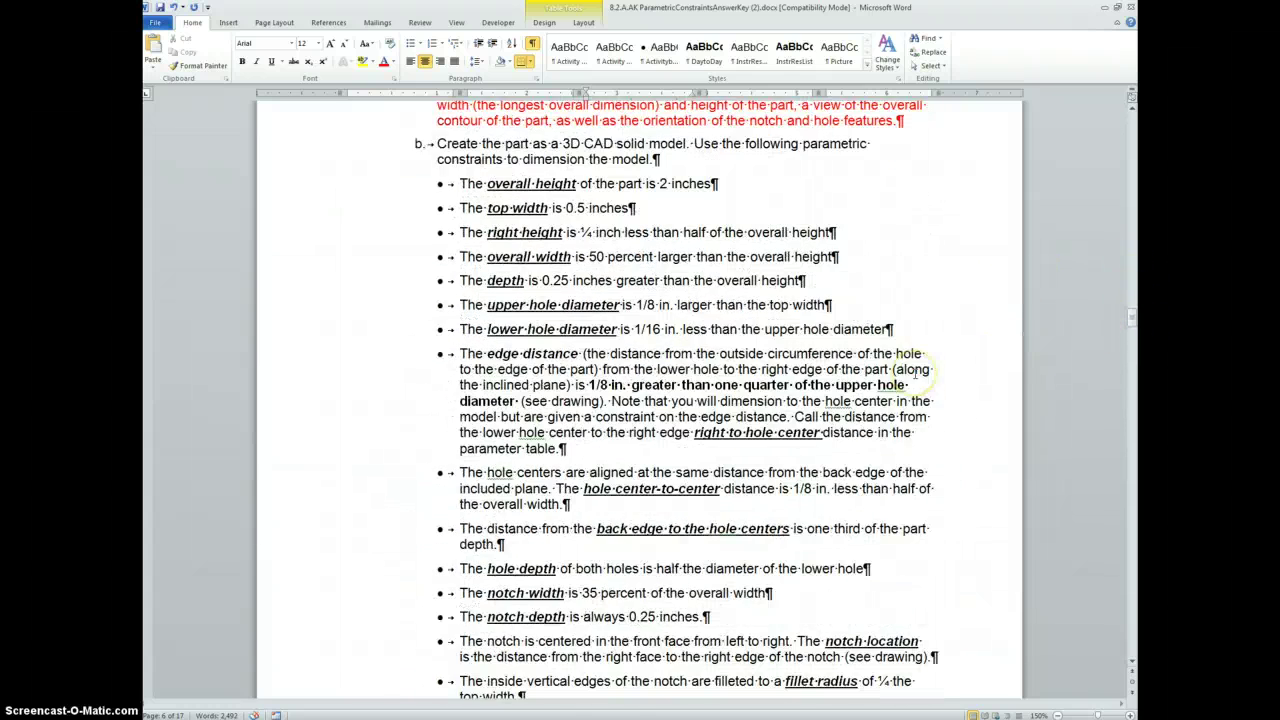
scroll(773, 318, down, 1)
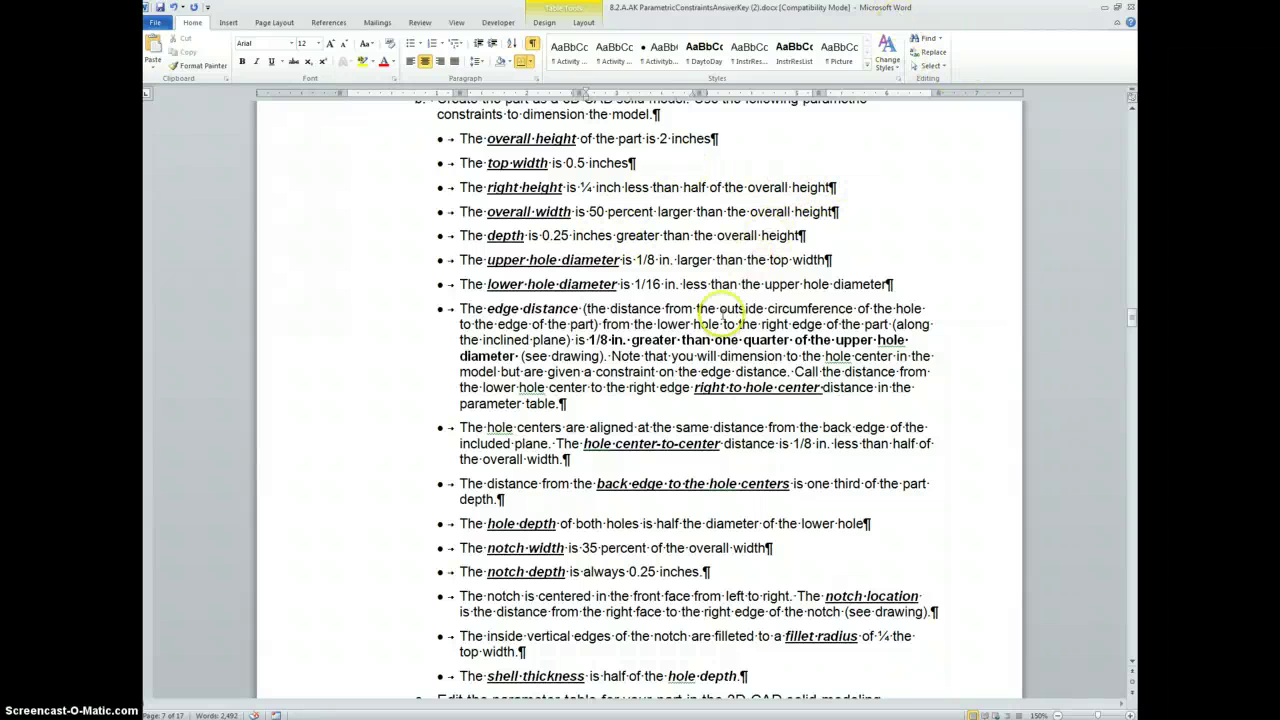
key(alt+Tab)
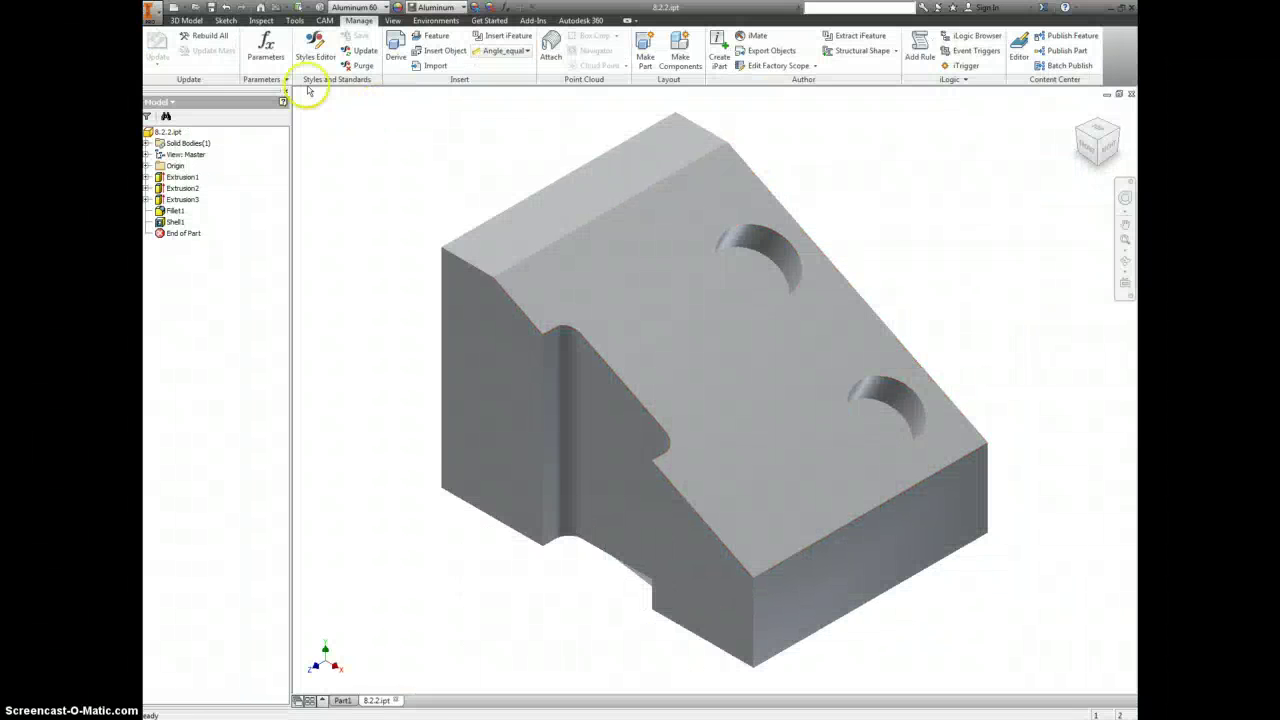
Step: Open the parameter table, enlarge it, and inspect d0's Overall Height comment
click(266, 48)
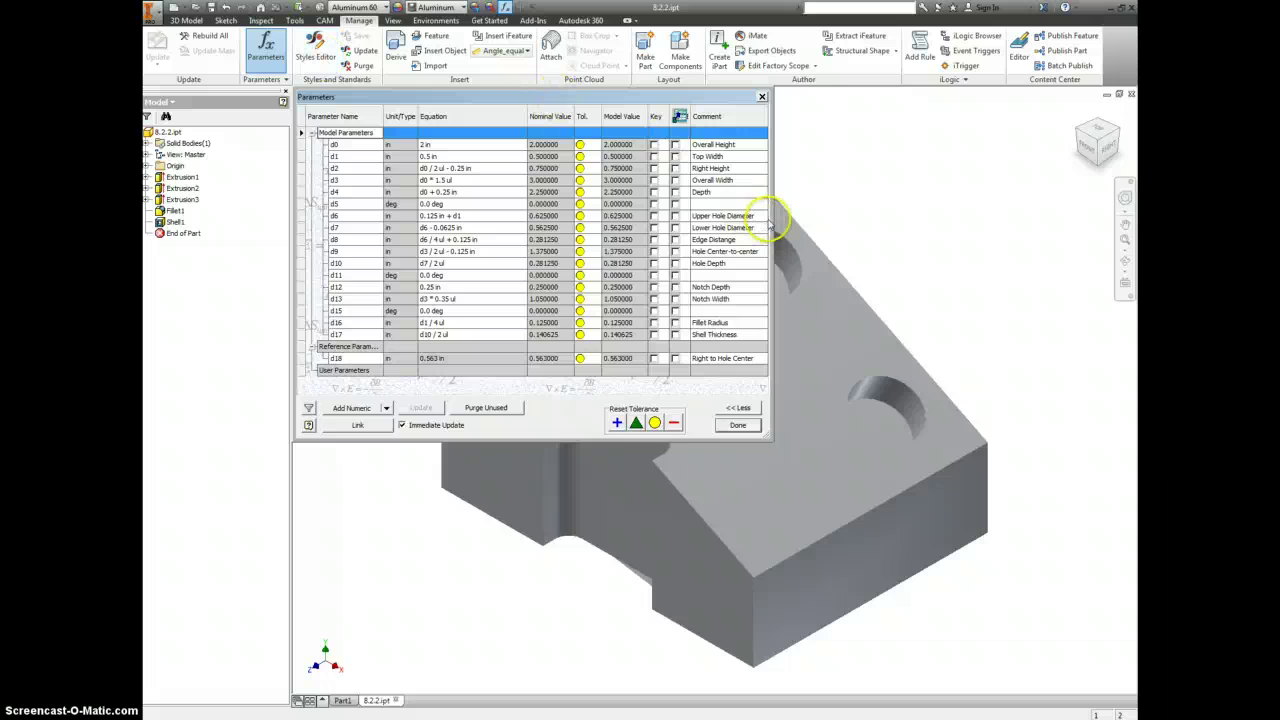
drag(786, 218, 899, 220)
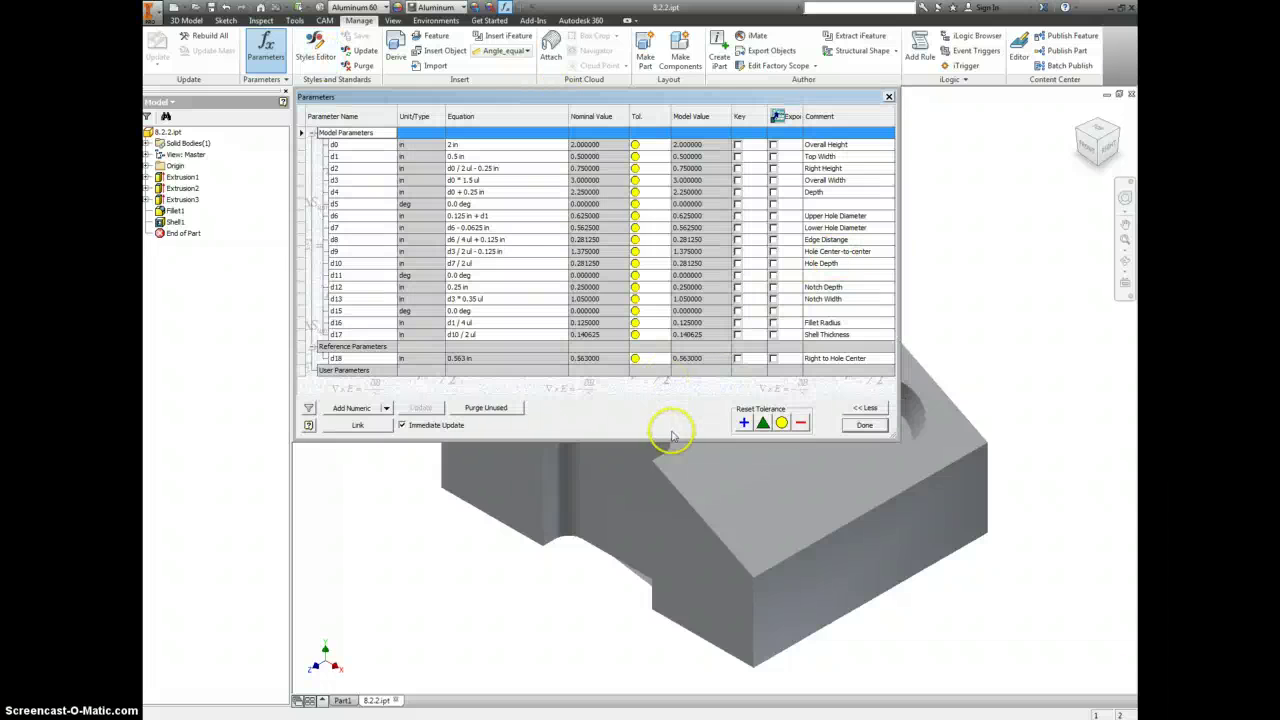
drag(670, 438, 672, 510)
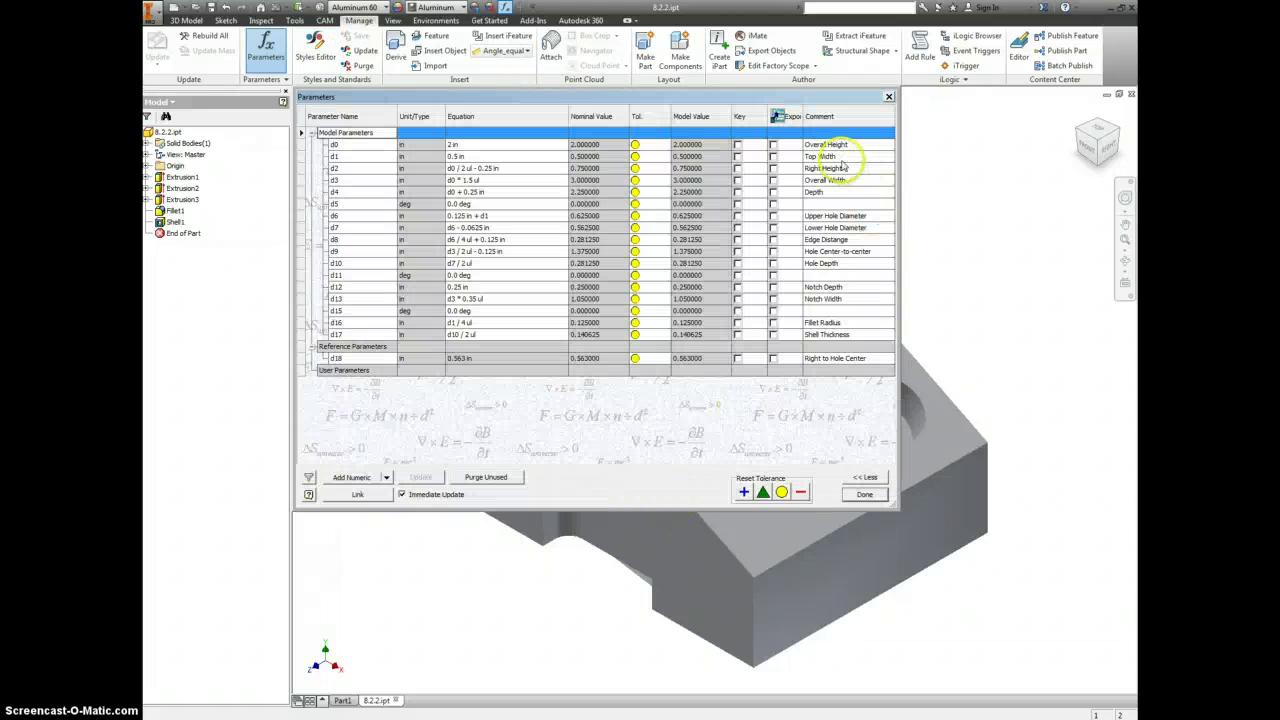
click(465, 144)
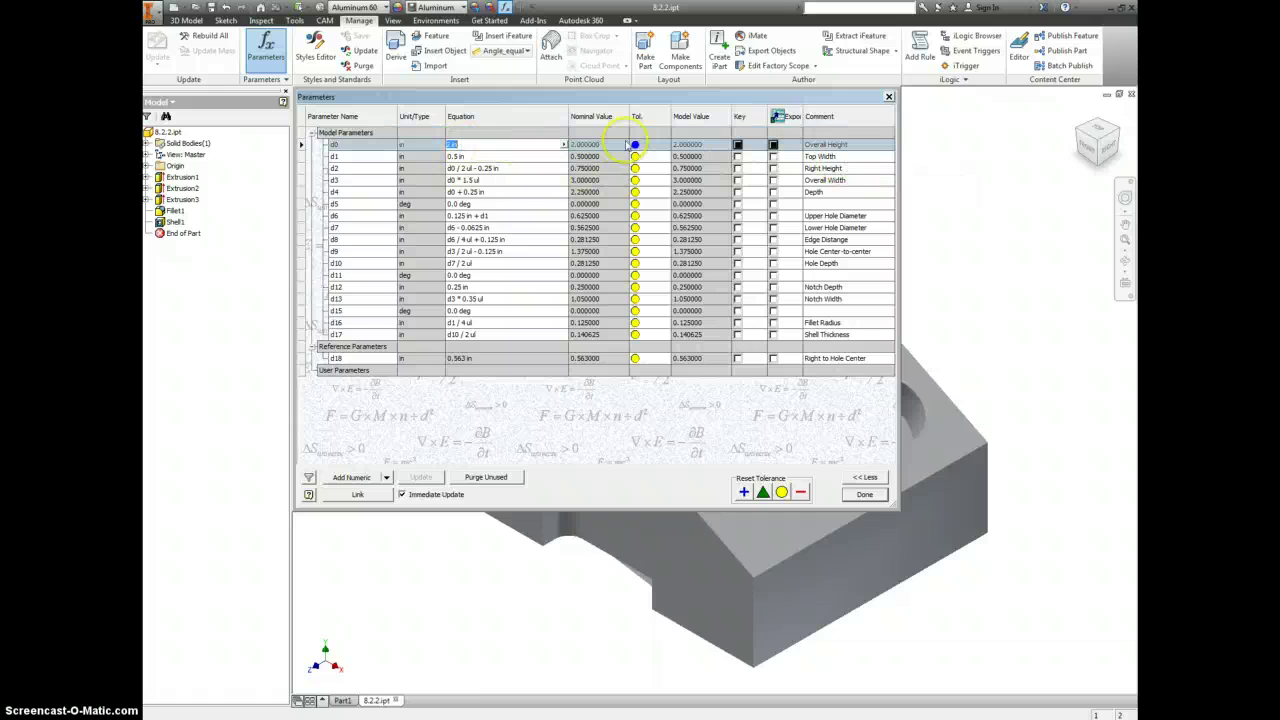
click(858, 148)
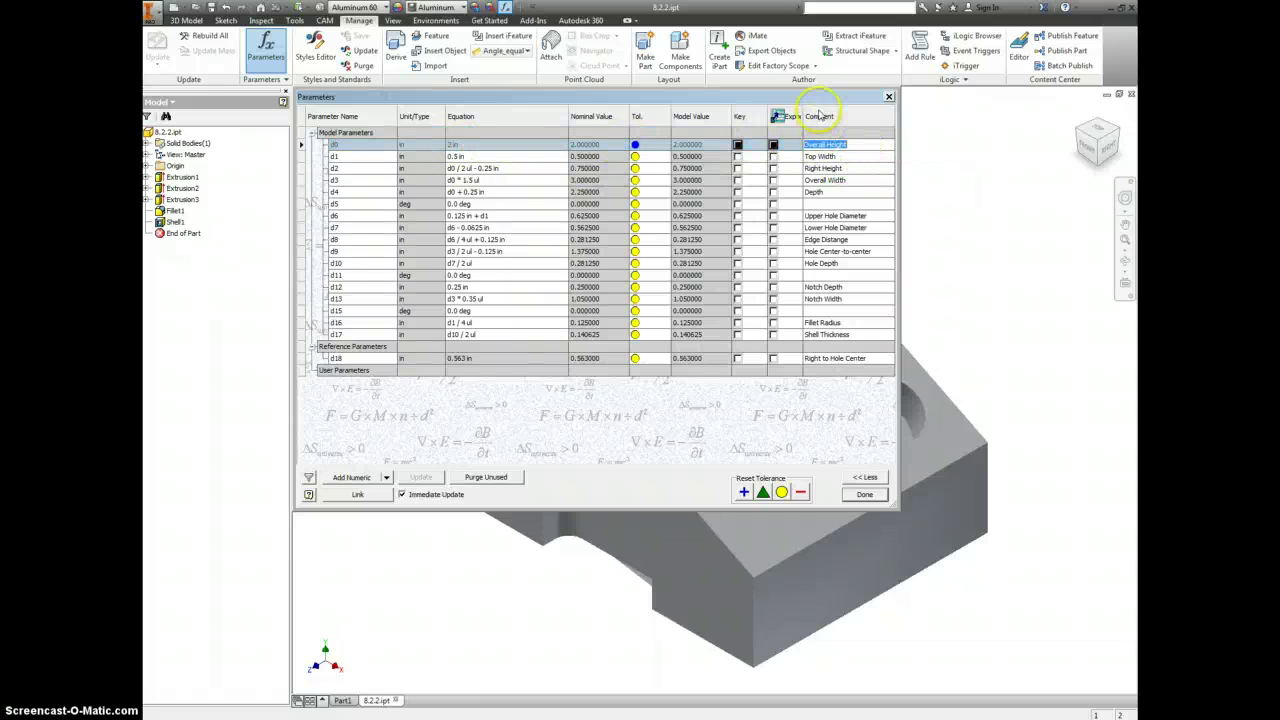
click(858, 146)
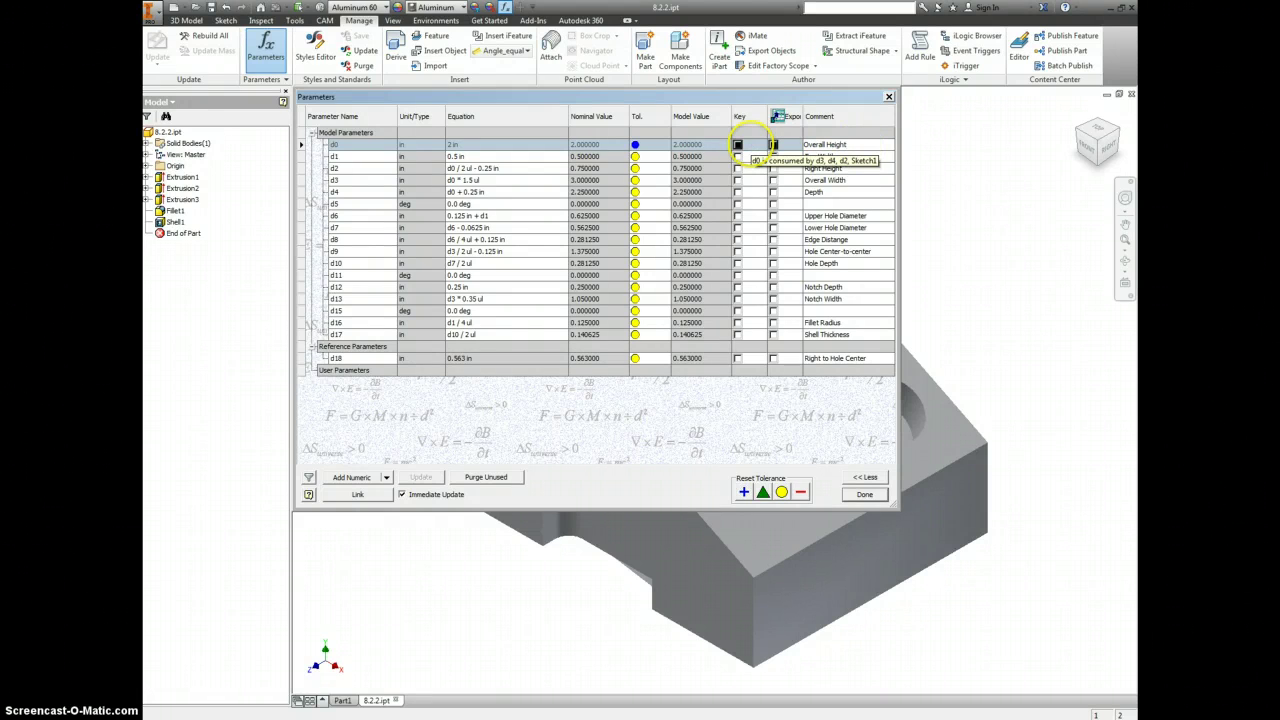
click(828, 146)
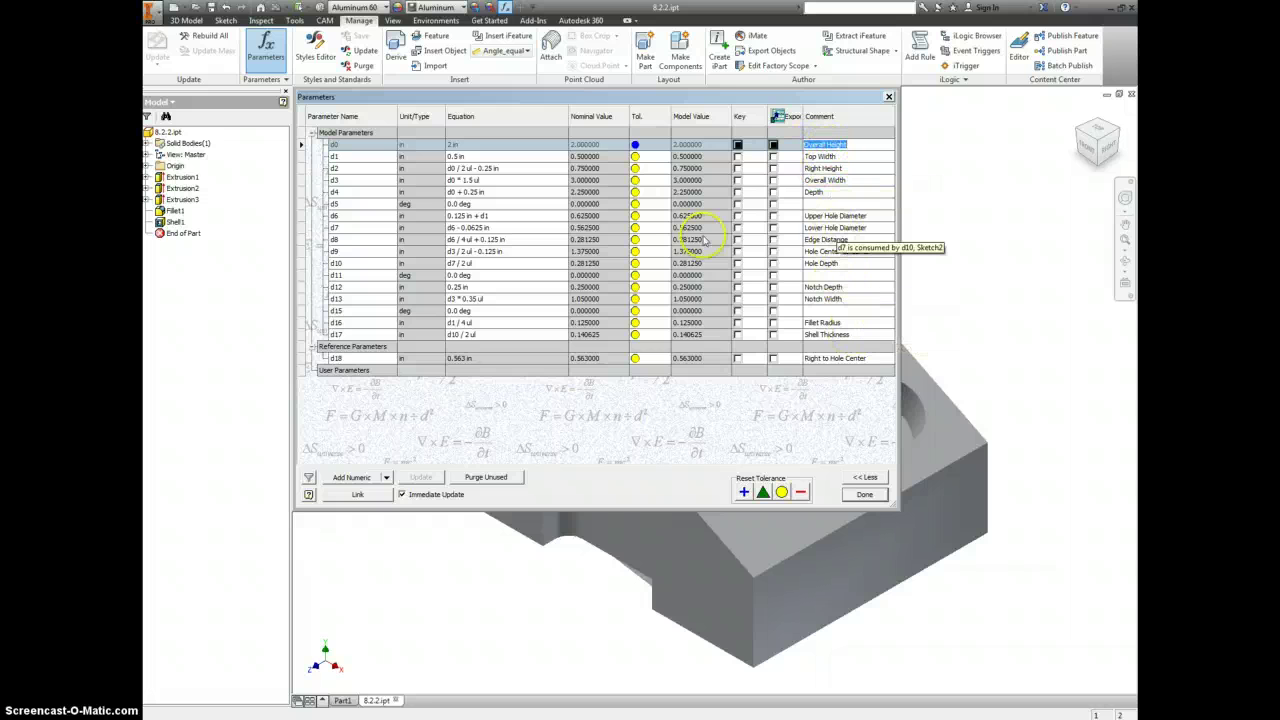
Step: Attempt renaming d0, dismiss the invalid-name error, then inspect d2's equation and d12 notch depth
click(337, 147)
click(337, 147)
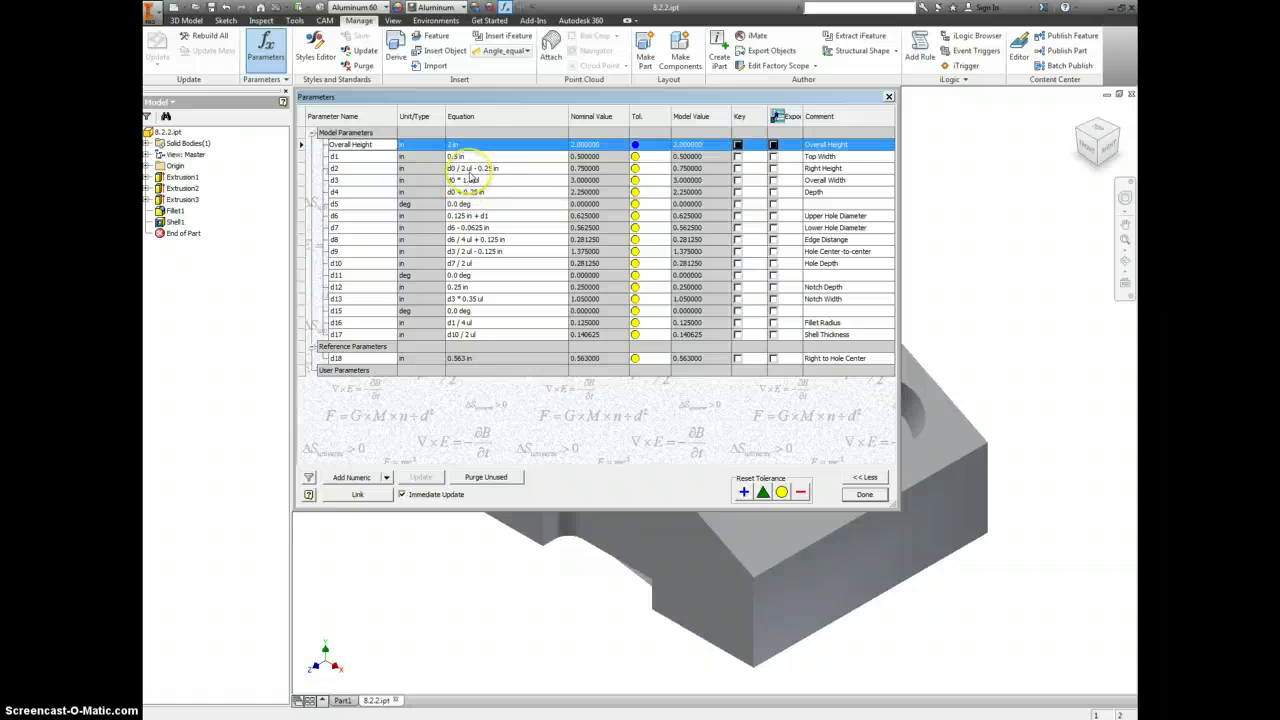
click(418, 170)
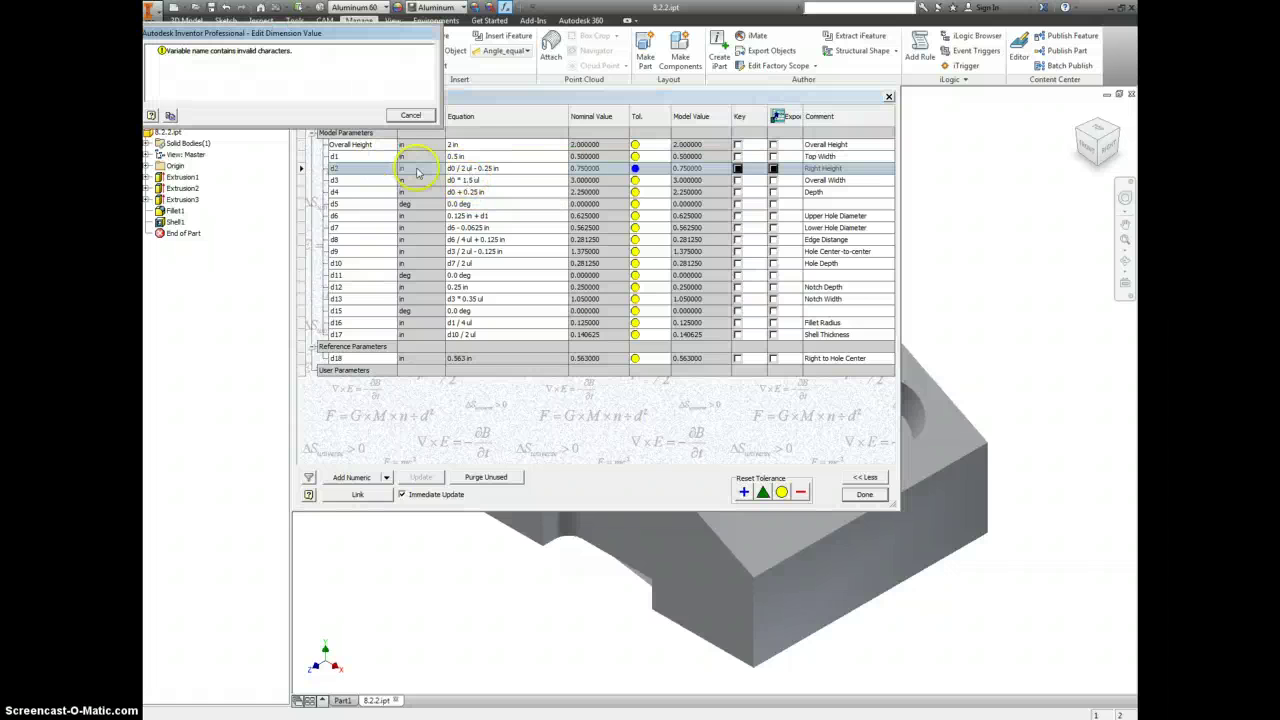
click(411, 116)
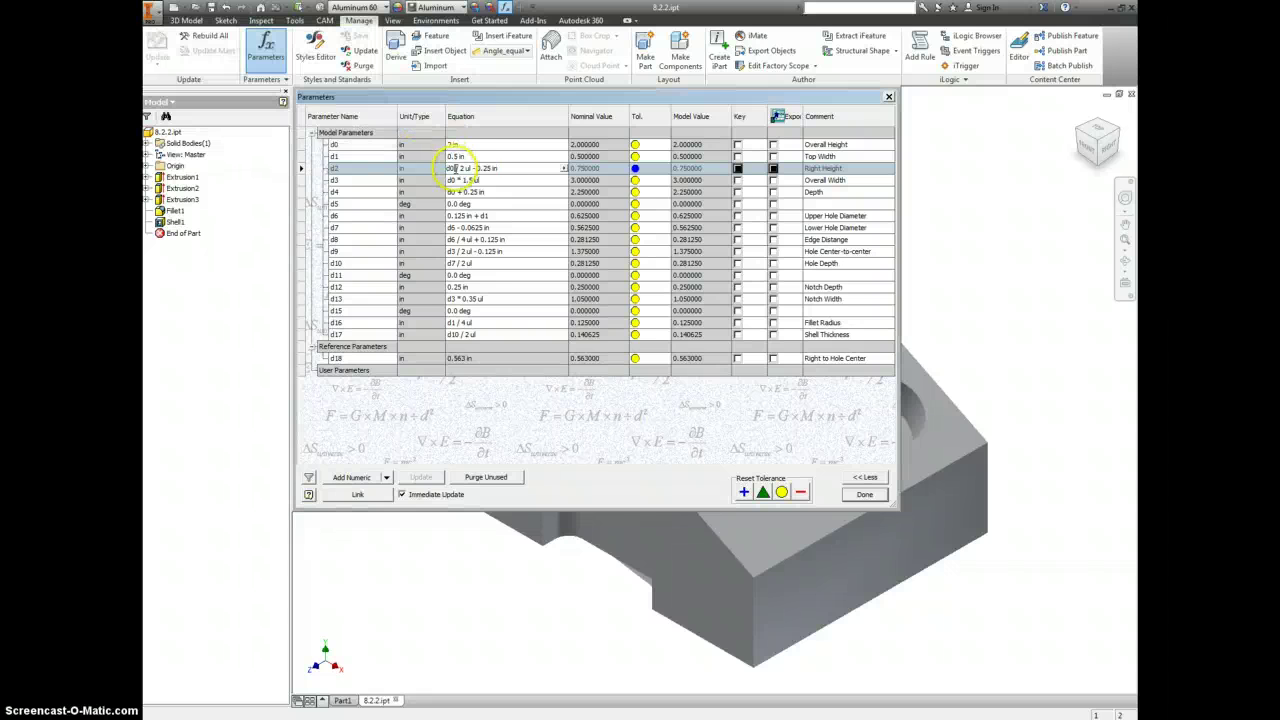
drag(455, 168, 446, 169)
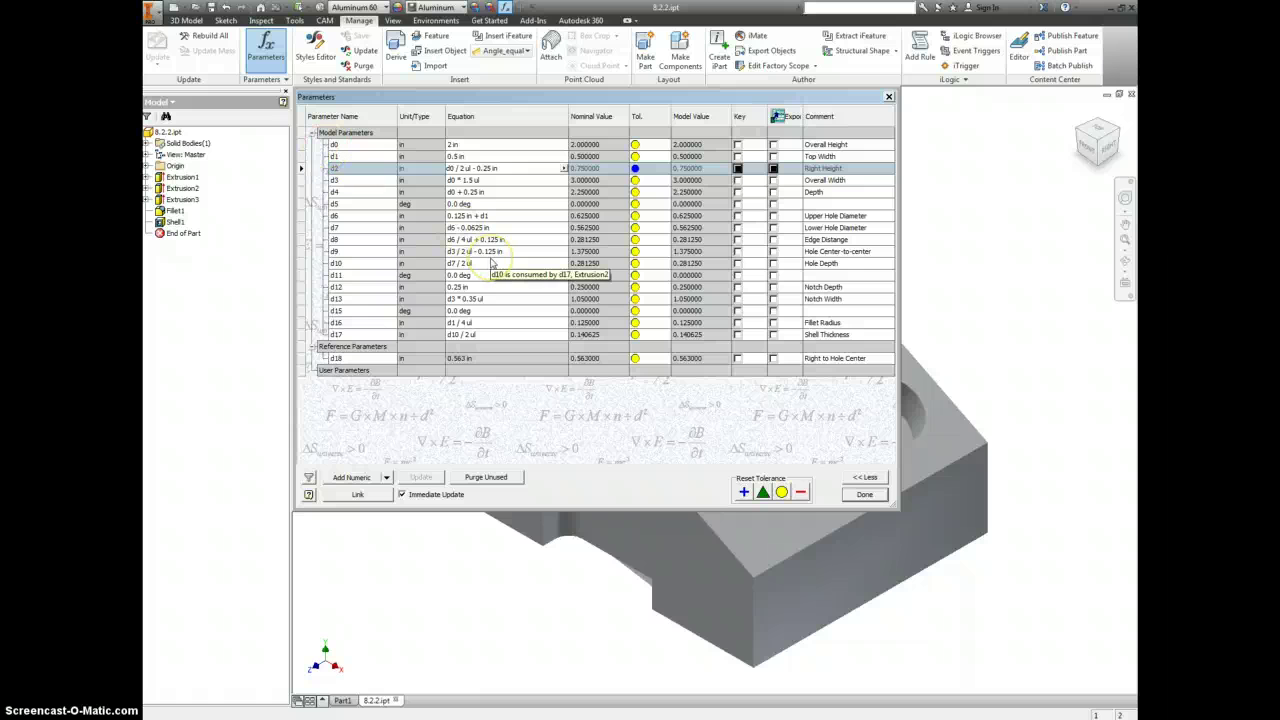
click(468, 287)
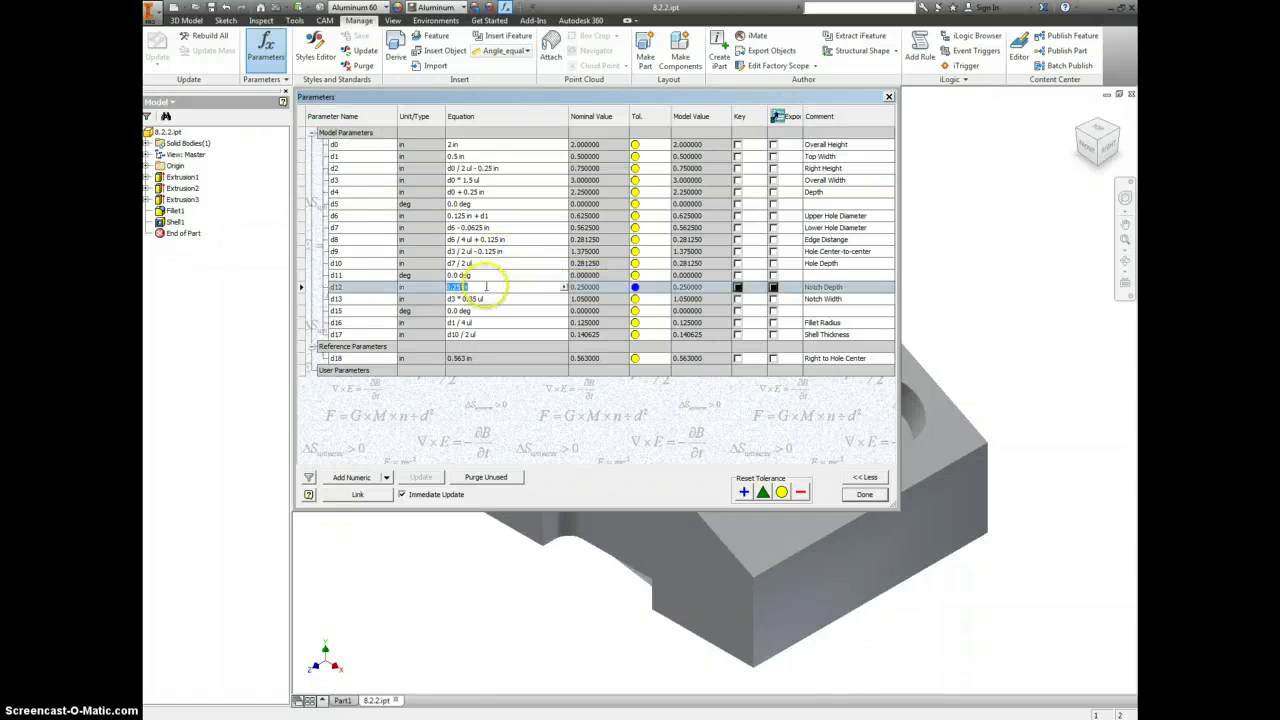
Step: Review the d5 parameter row, then close the parameter table with Done
click(845, 204)
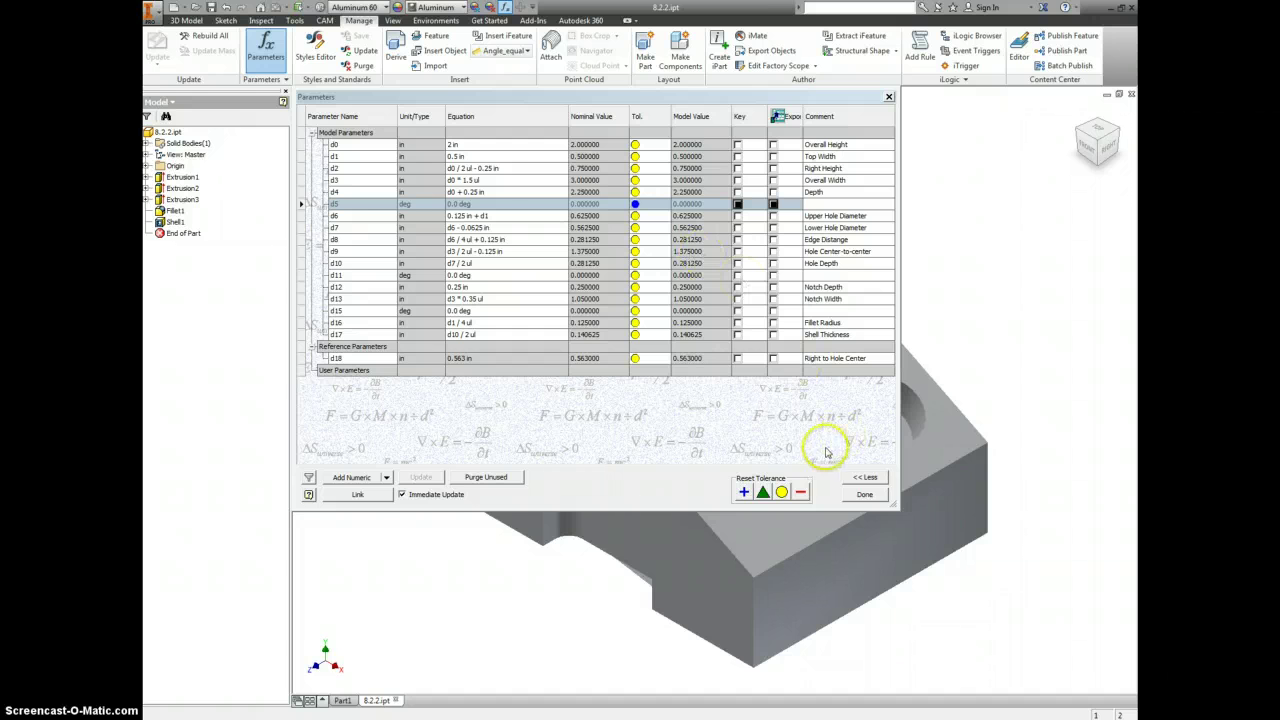
click(864, 494)
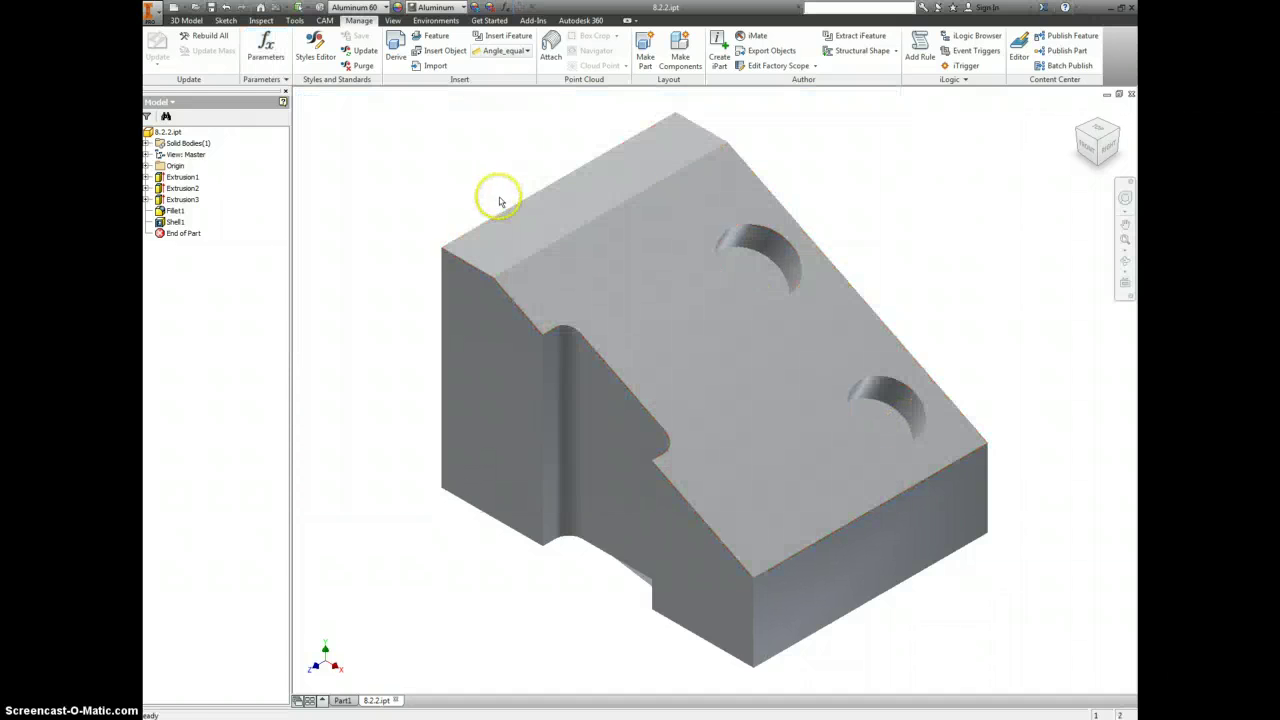
click(168, 132)
right_click(168, 132)
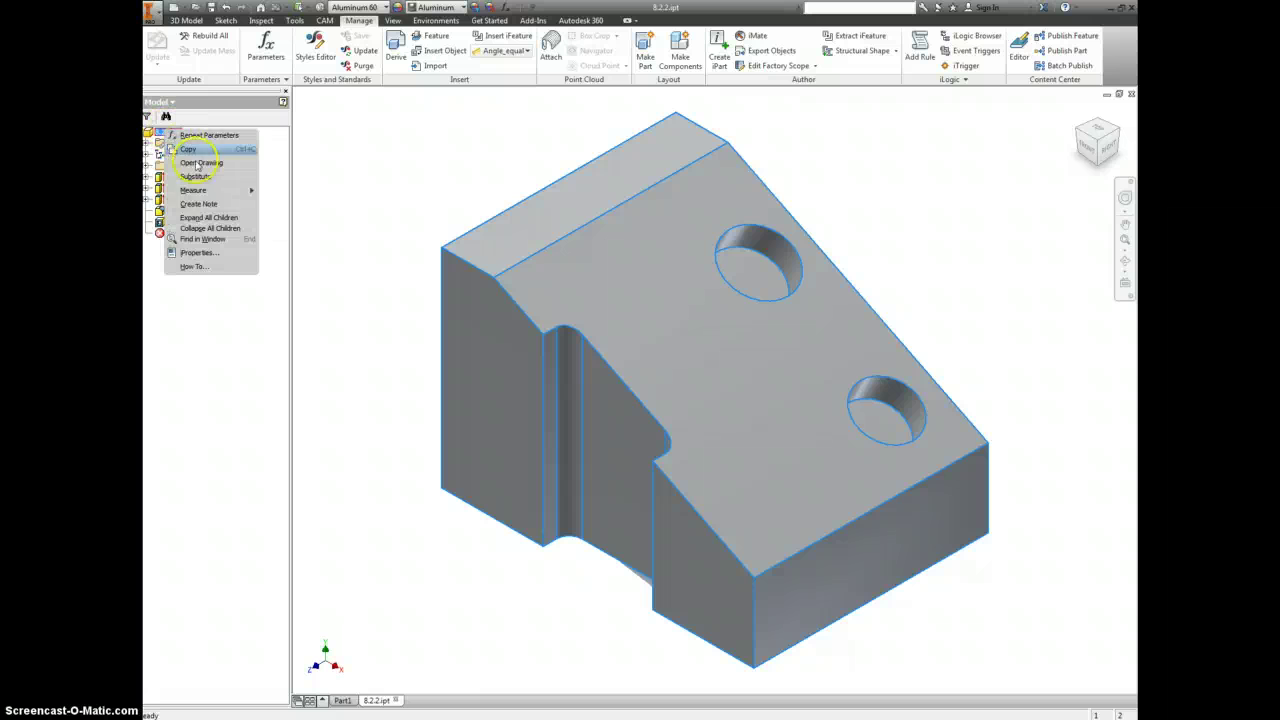
click(205, 253)
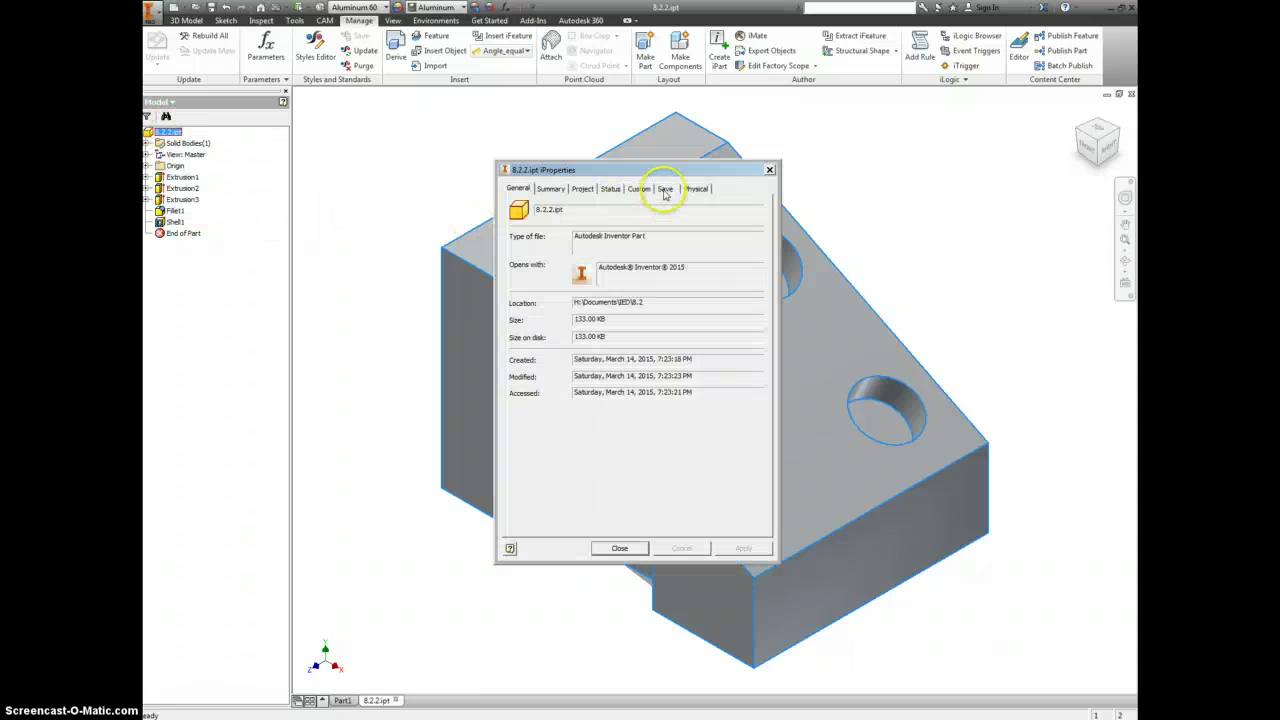
click(690, 188)
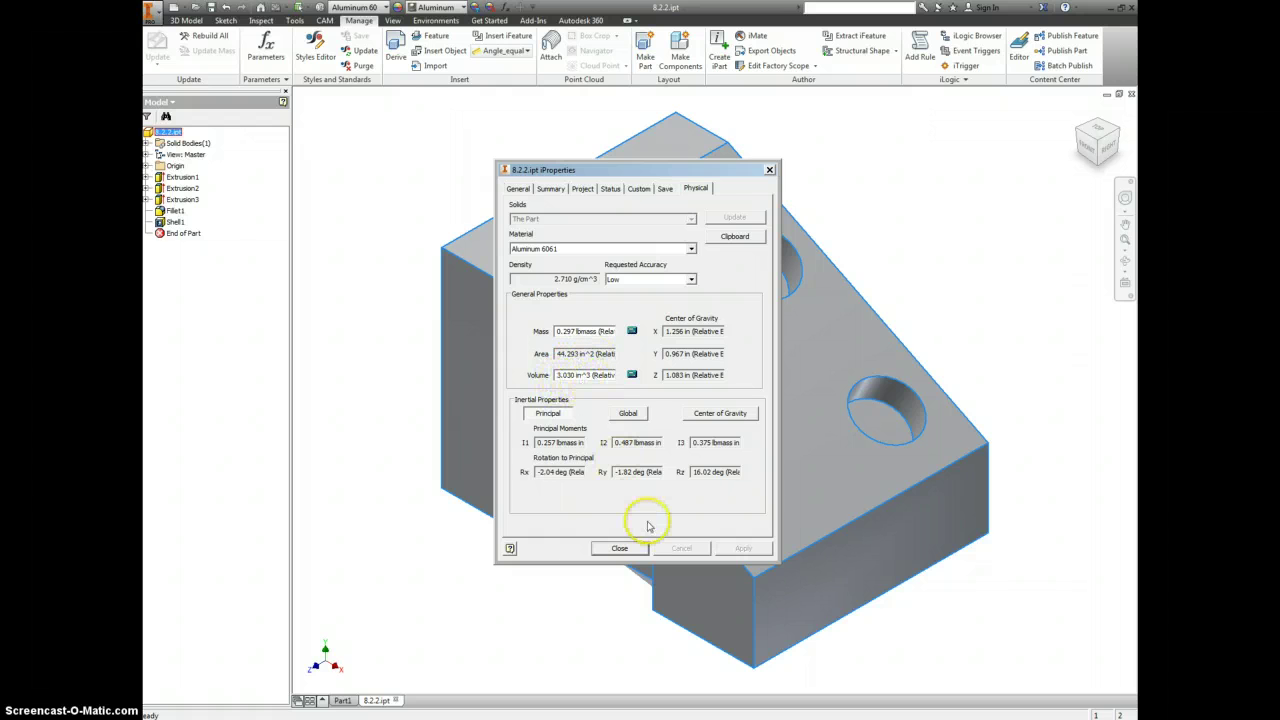
click(634, 549)
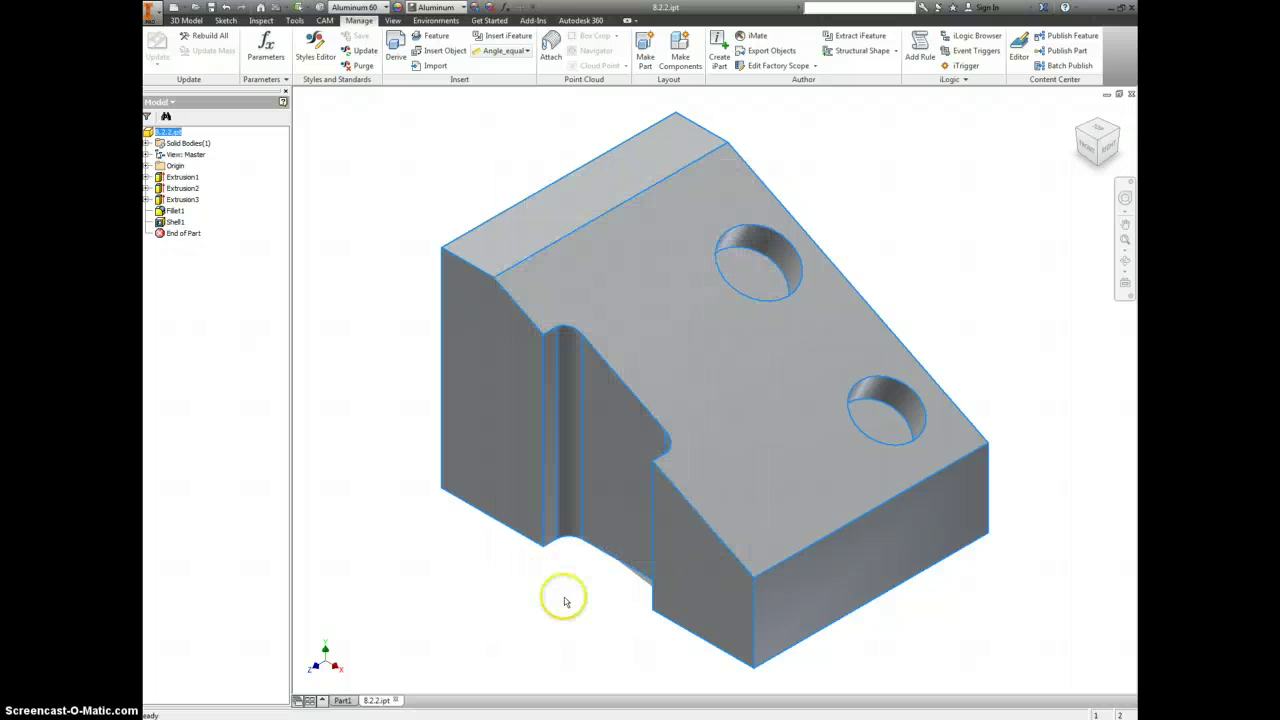
Step: In the parameter table, set Overall Width d3 to 3.5 in and Top Width d1 to 3/8
click(572, 562)
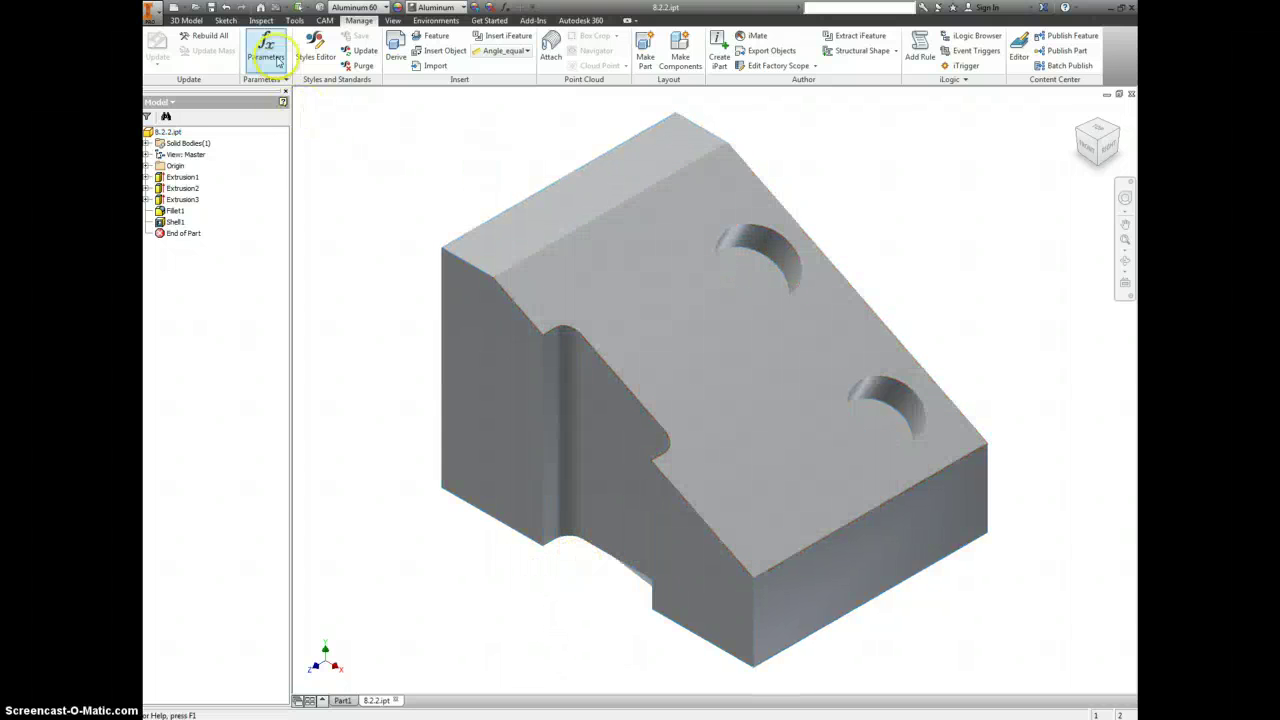
click(268, 48)
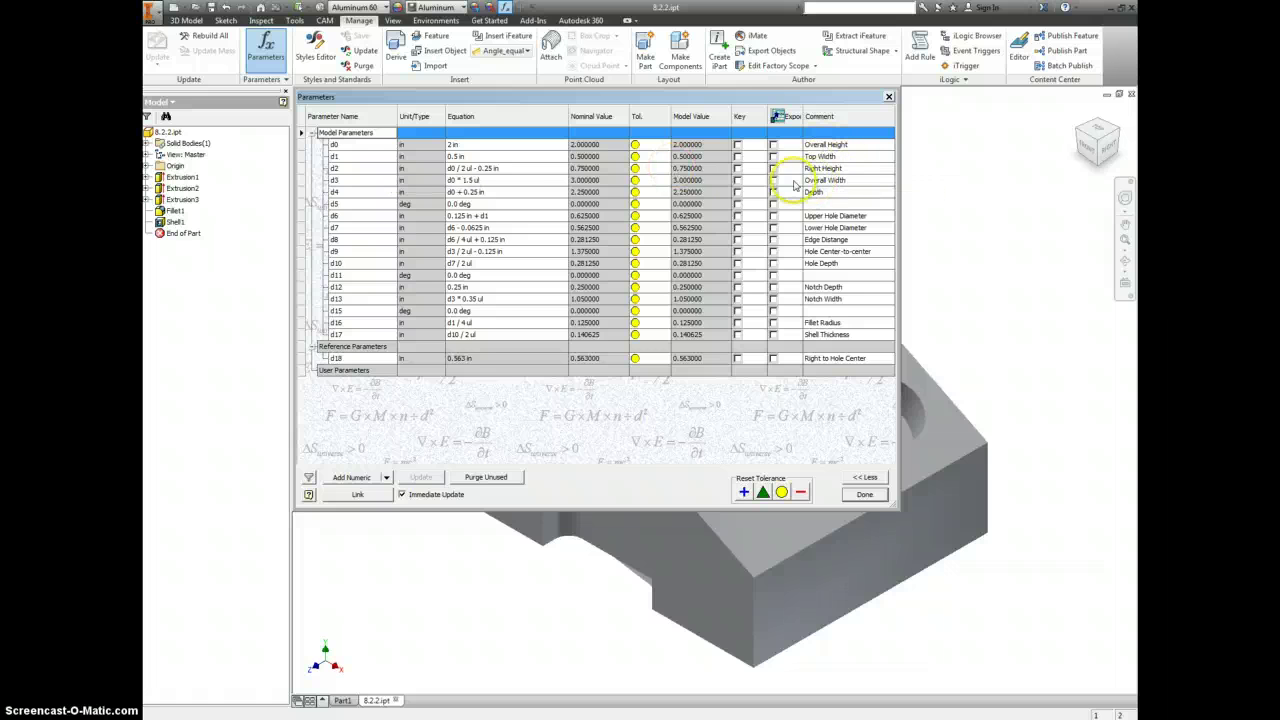
click(530, 181)
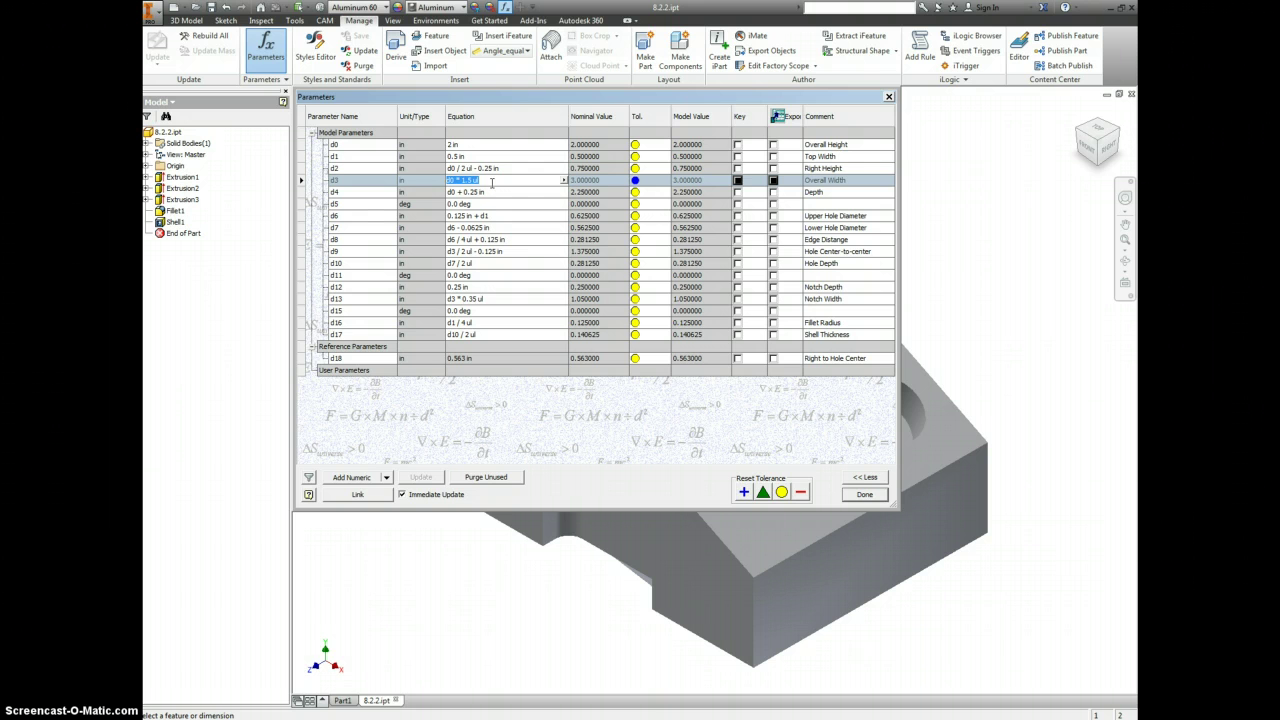
text(d)
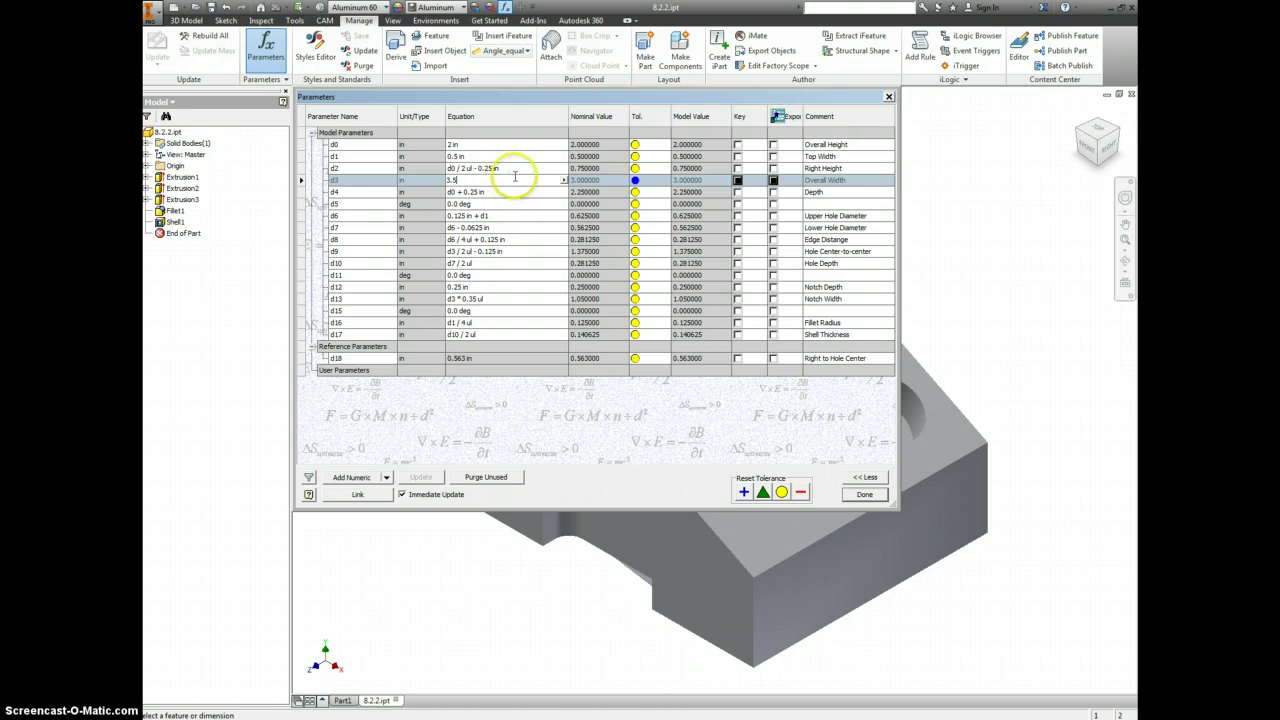
click(488, 157)
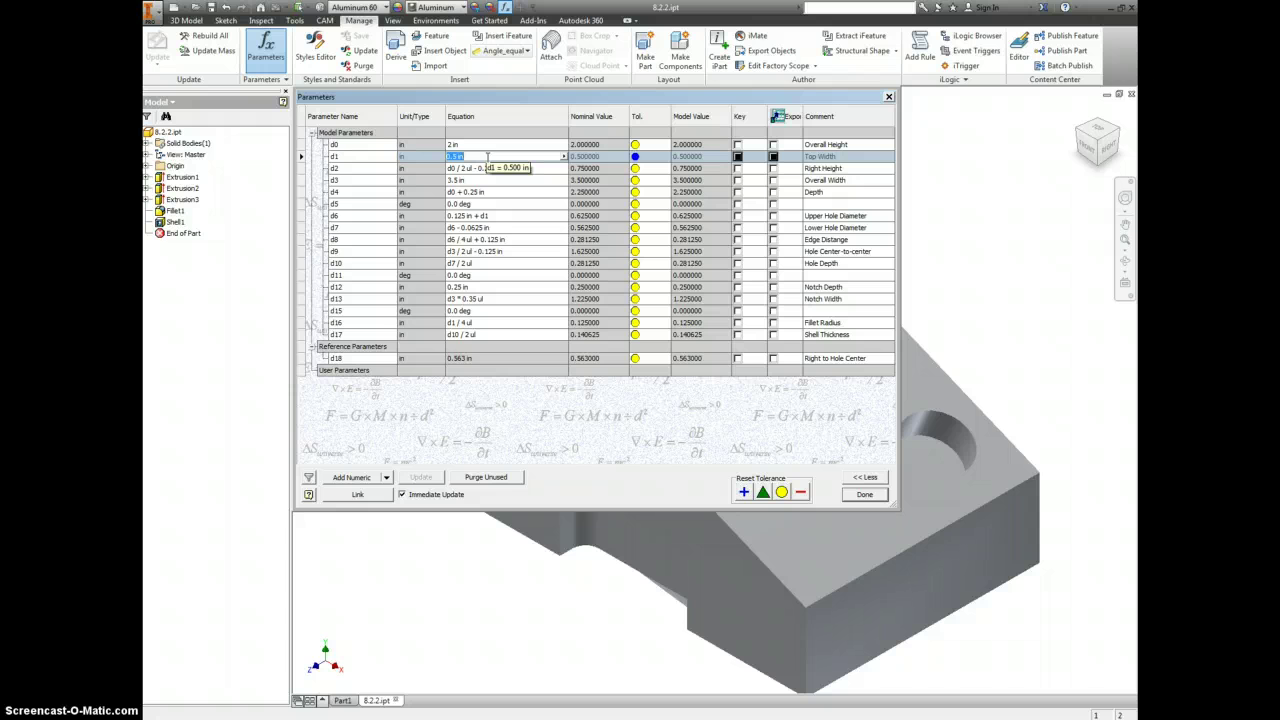
text(3/8)
click(500, 170)
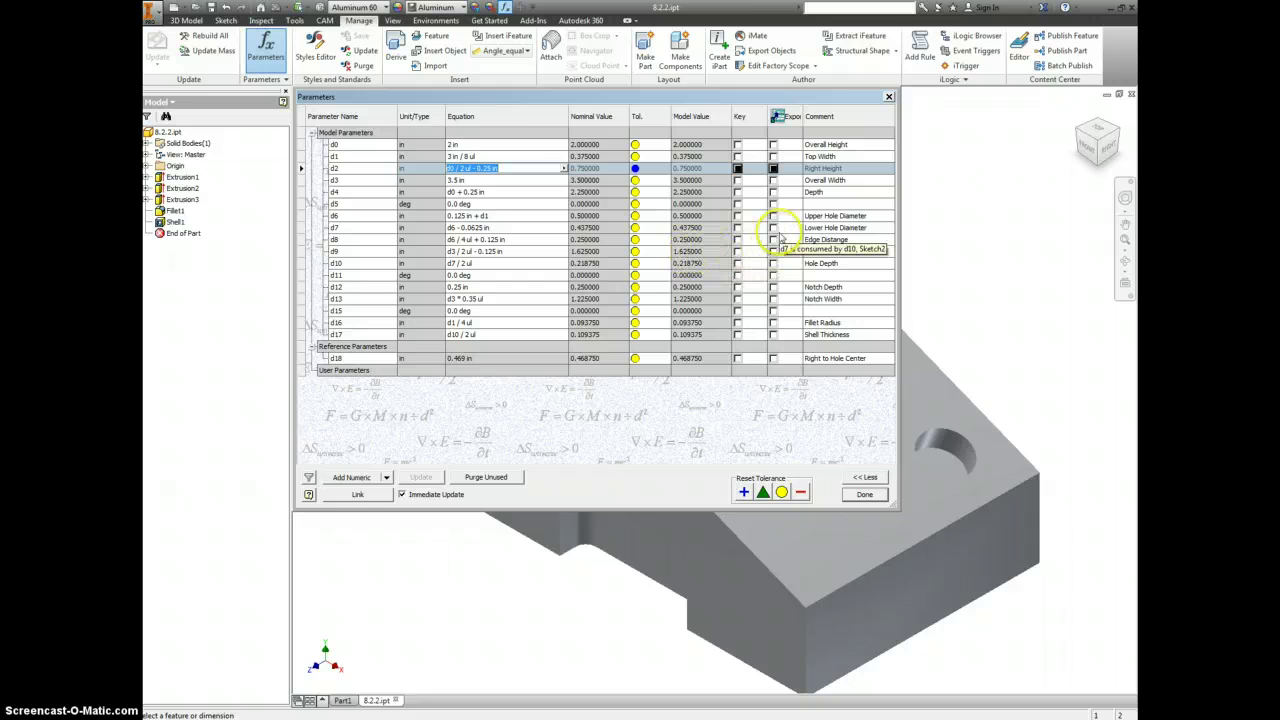
click(864, 494)
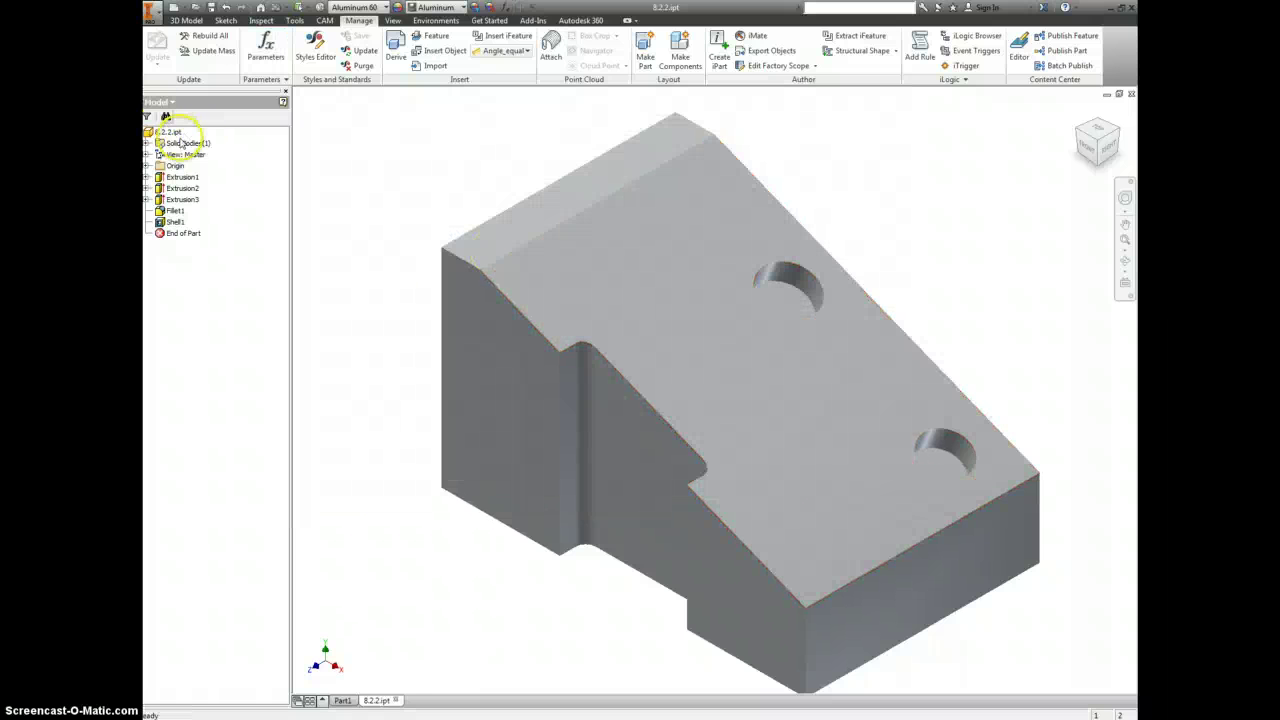
right_click(168, 132)
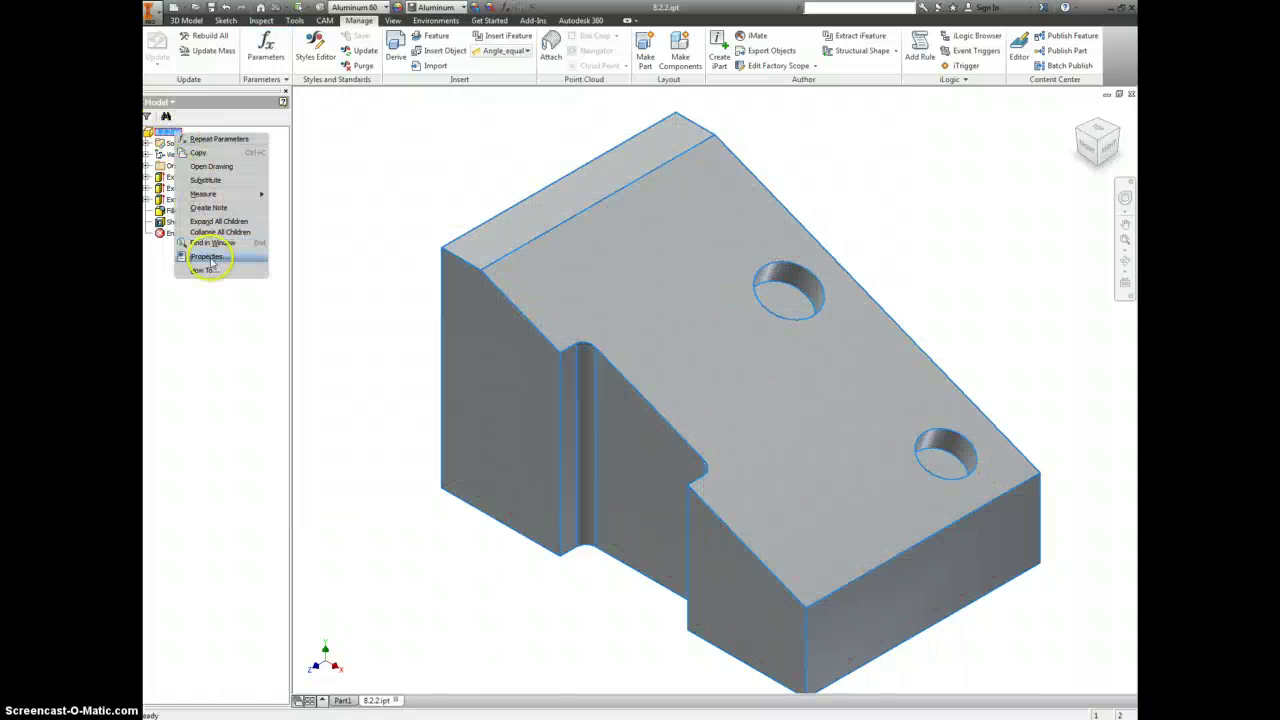
click(208, 257)
click(697, 190)
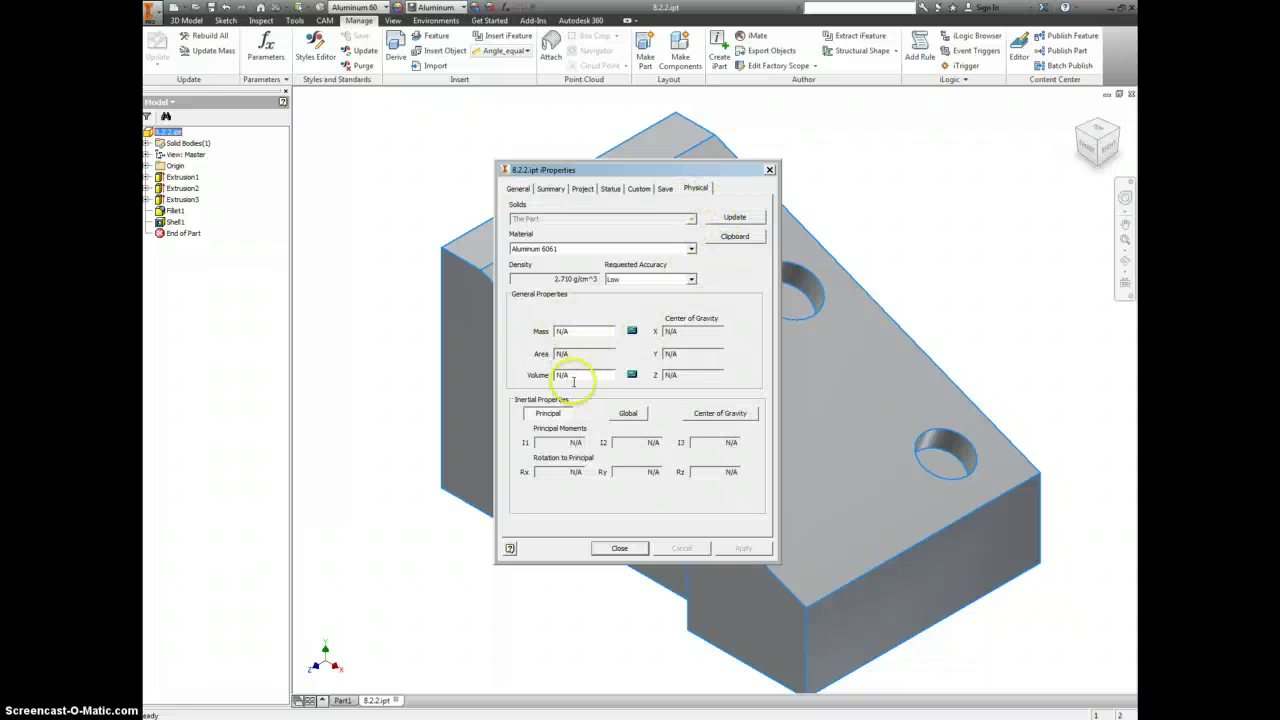
click(731, 219)
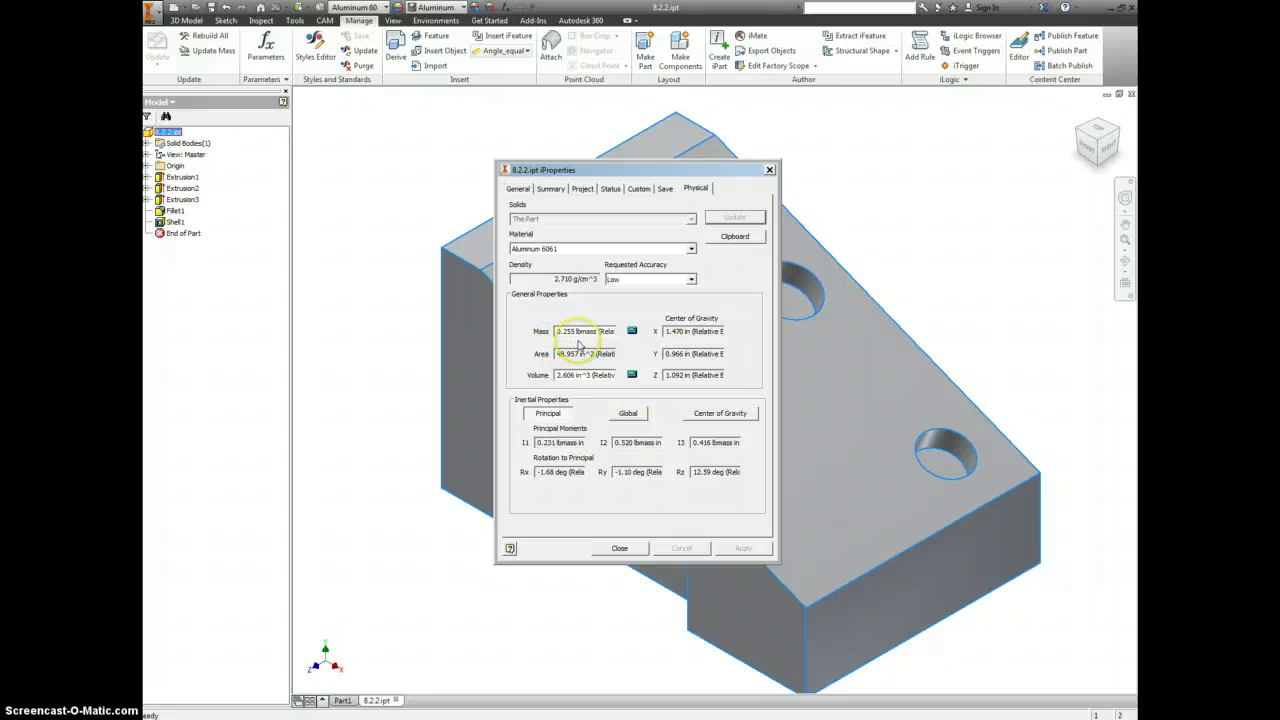
click(630, 548)
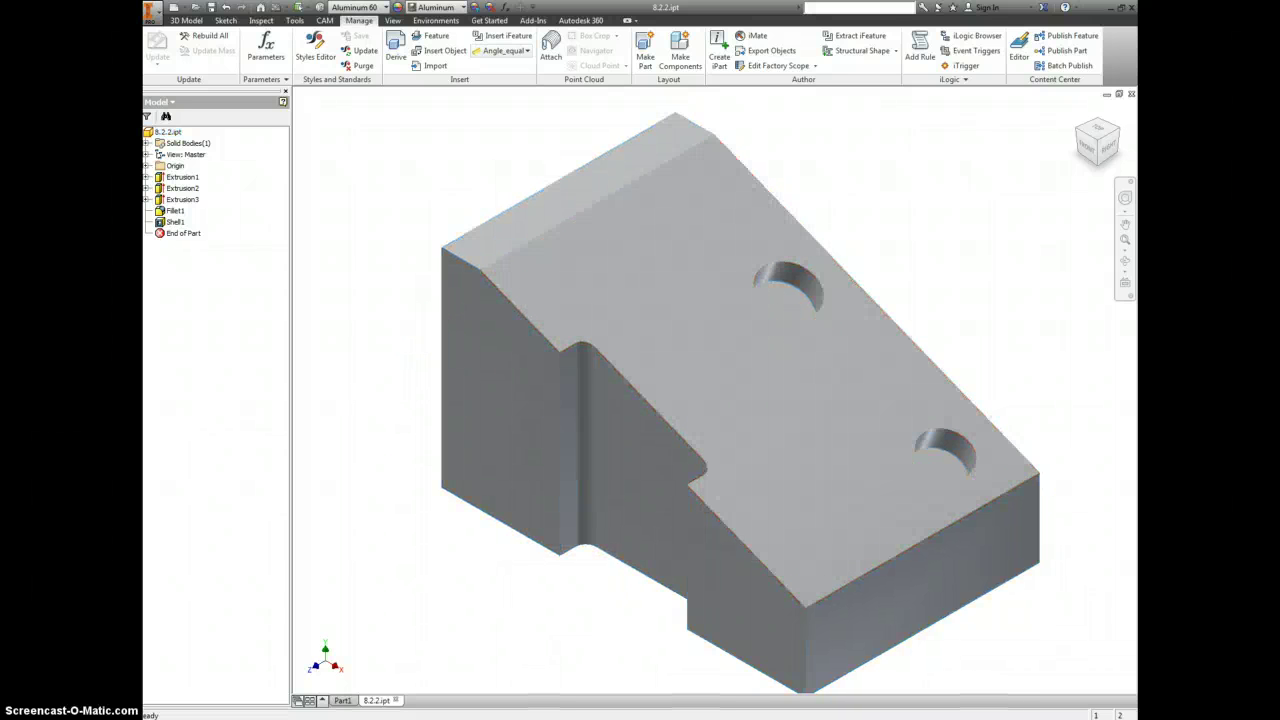
click(1063, 506)
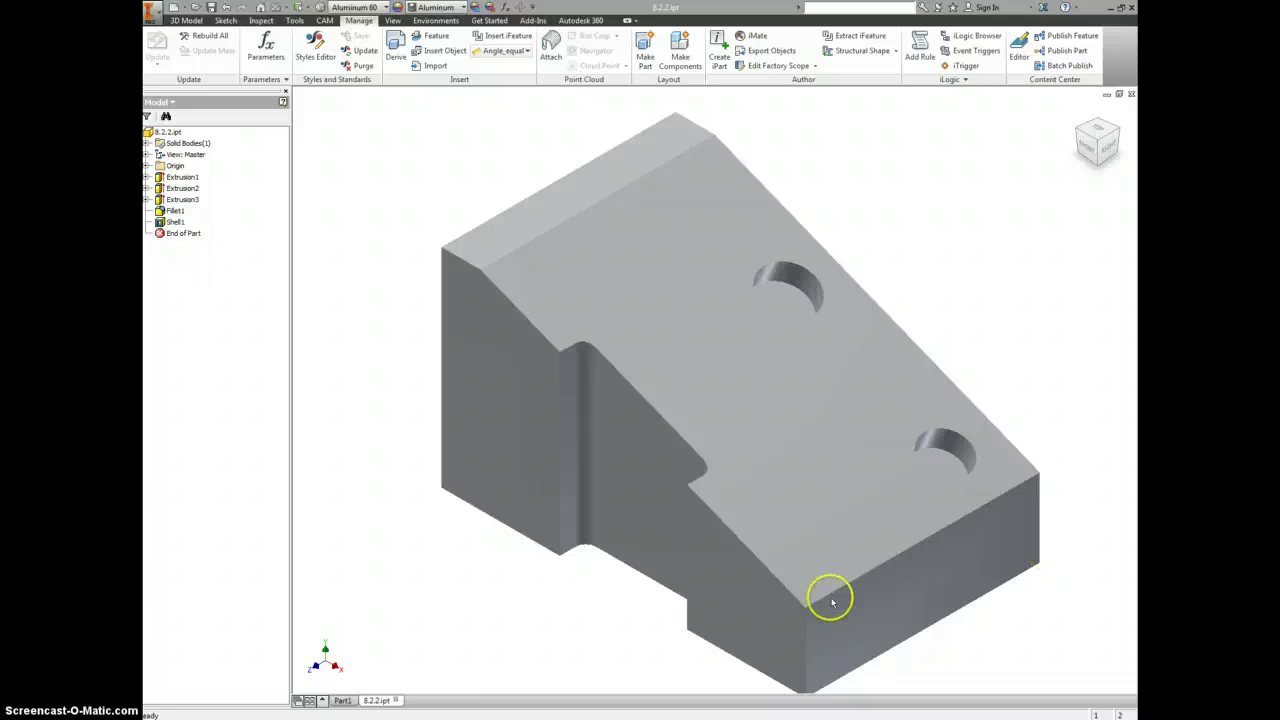
click(852, 528)
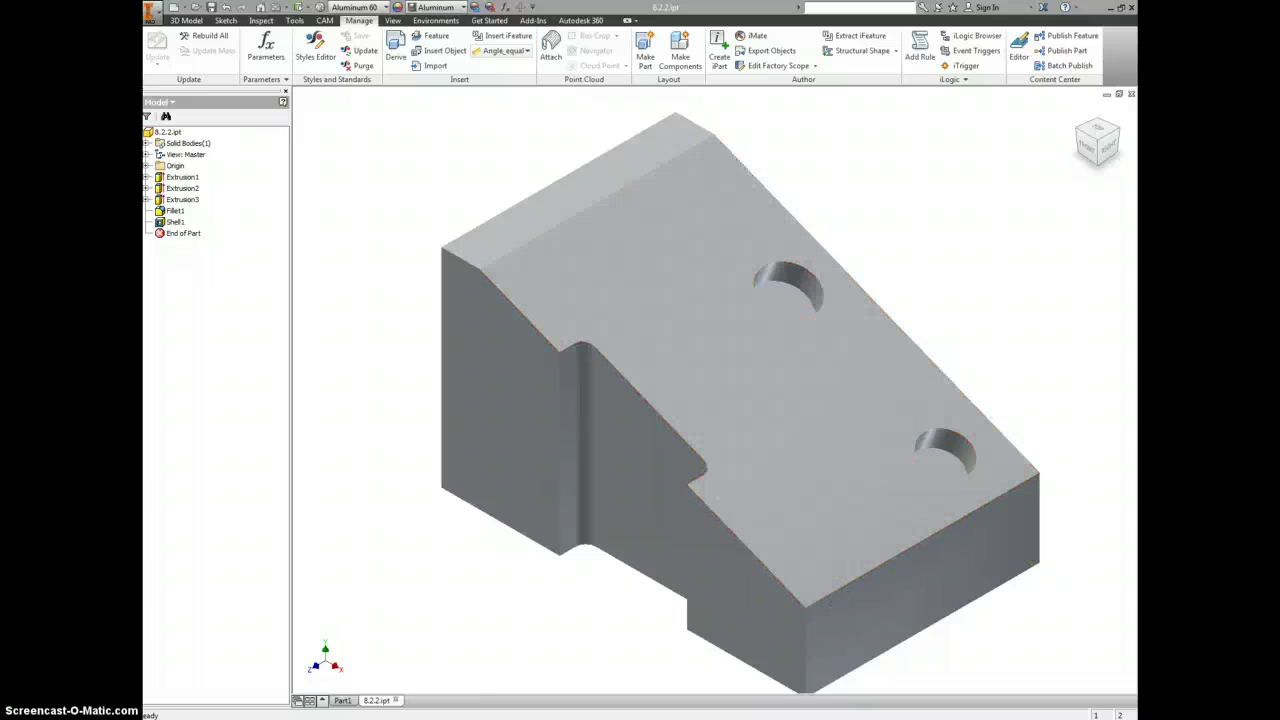